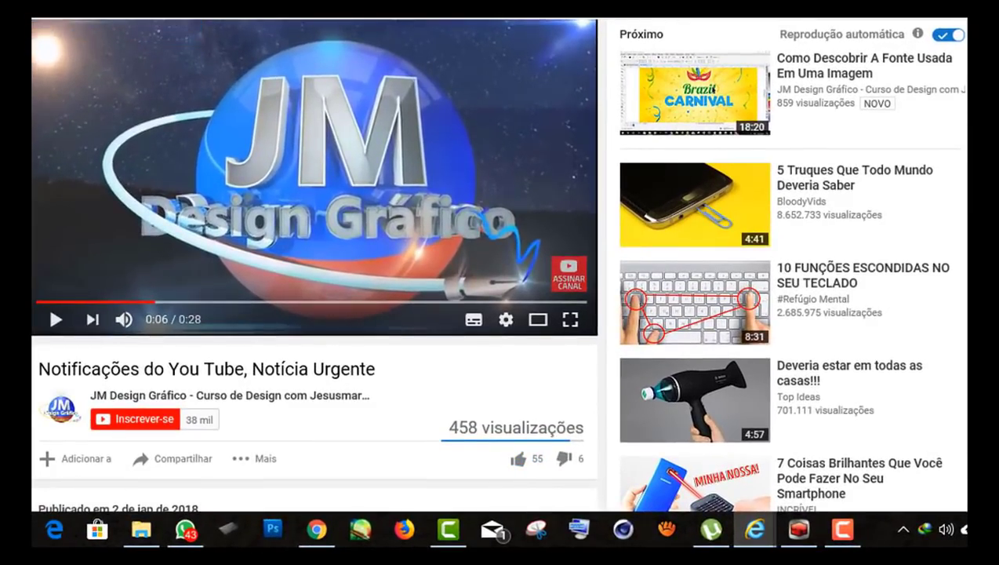
Step: Like the video, subscribe to the design channel and set its notifications to Todas
left_click(517, 459)
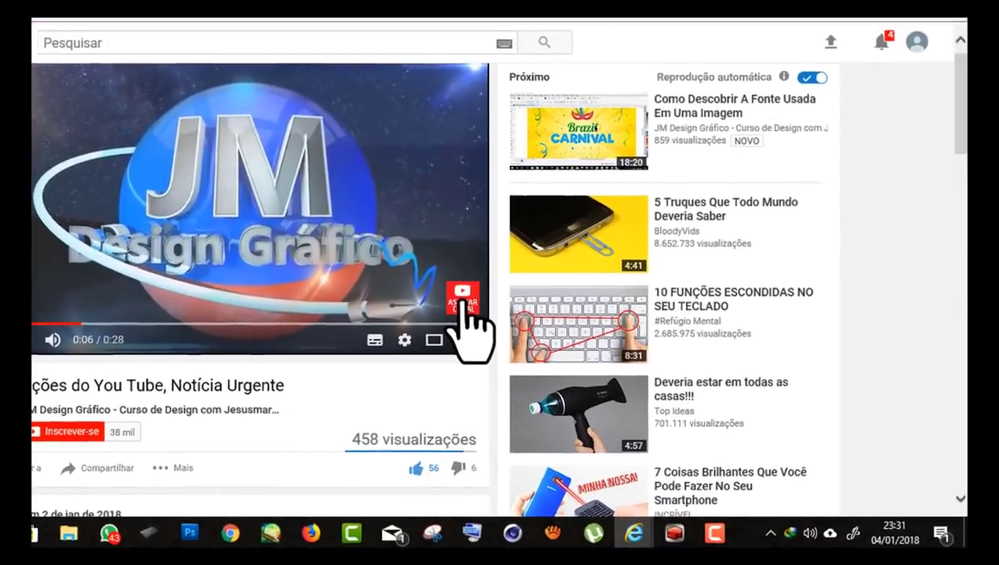
left_click(567, 270)
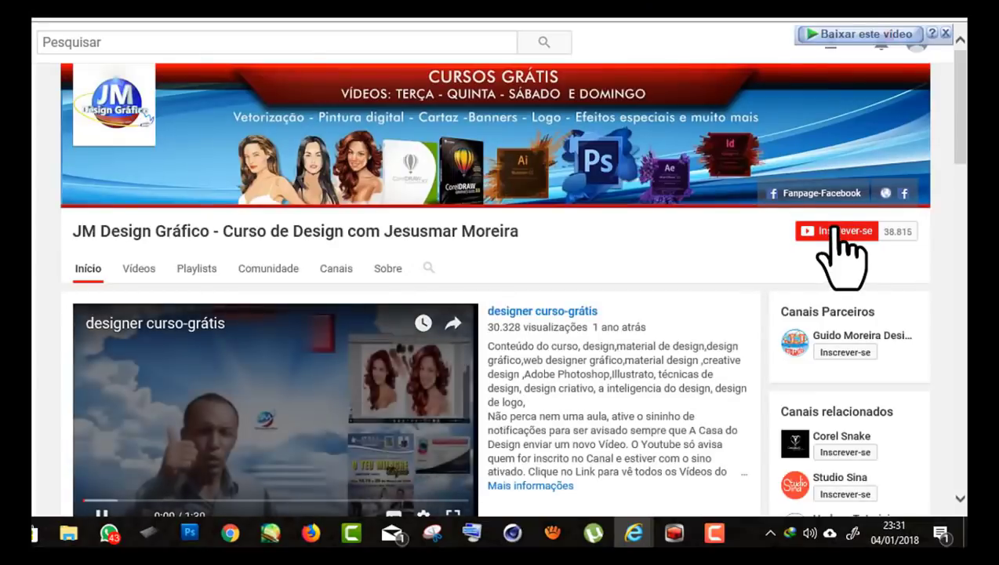
left_click(834, 231)
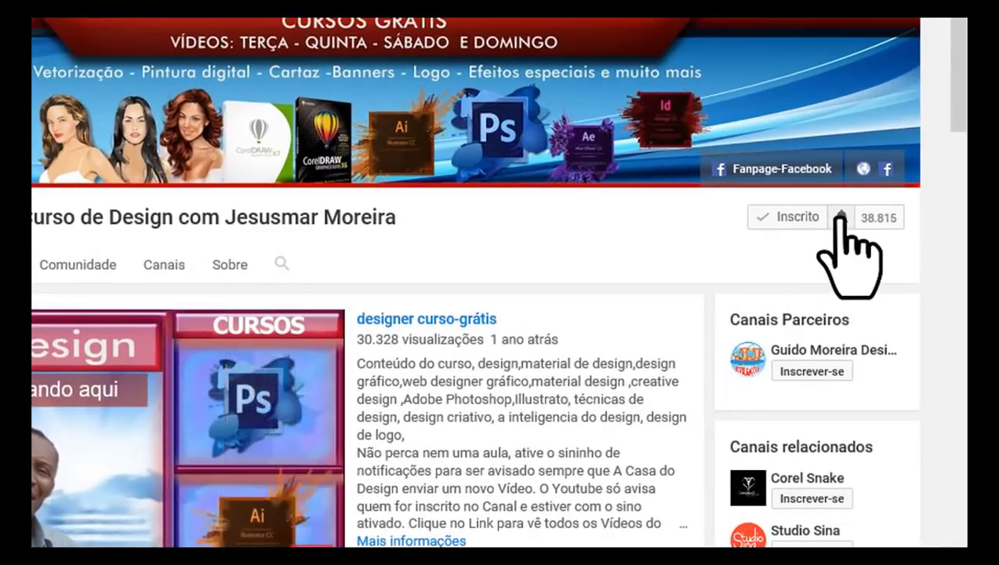
left_click(840, 217)
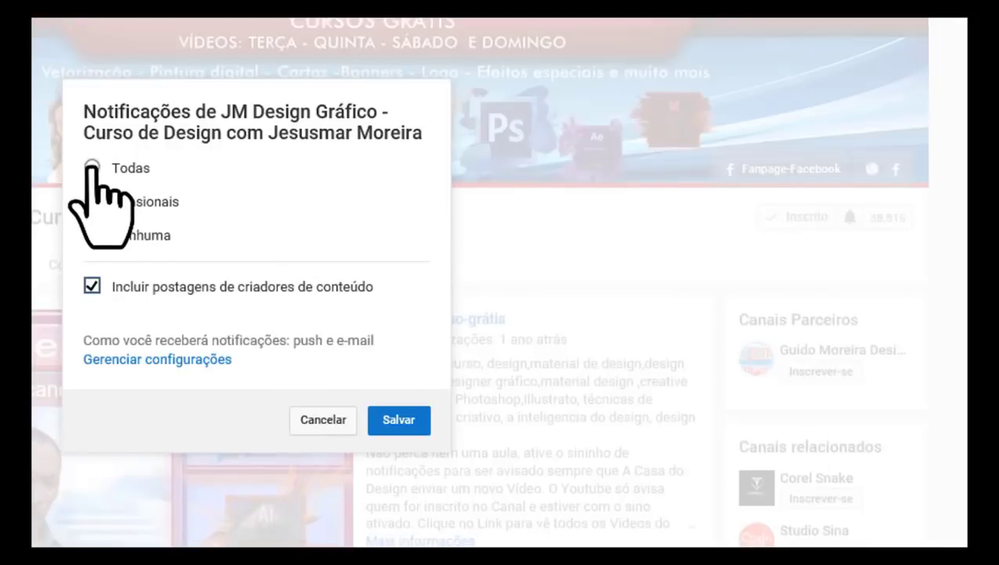
left_click(91, 166)
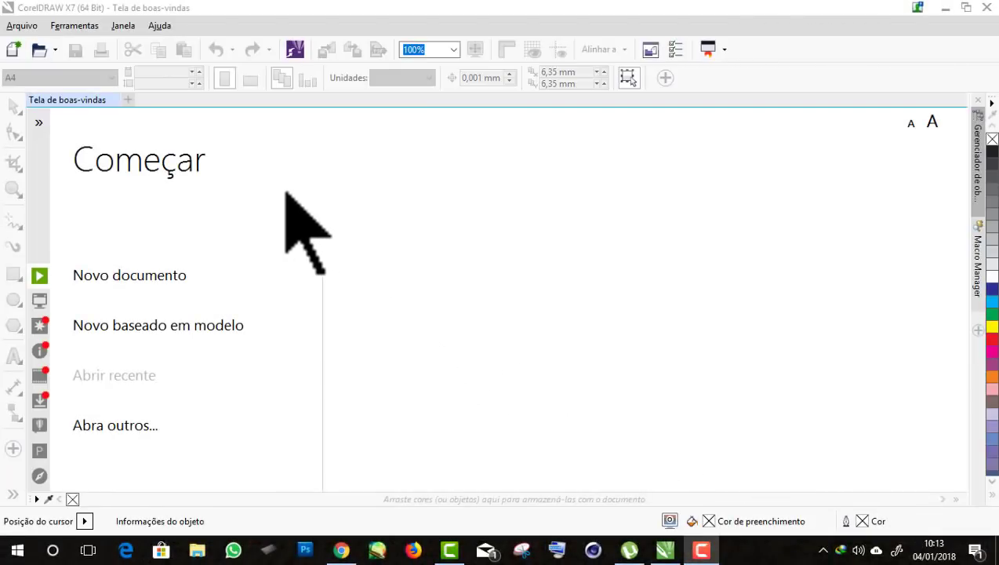
Step: Create a new A4 portrait document at 210 × 297 mm from the welcome screen
left_click(143, 276)
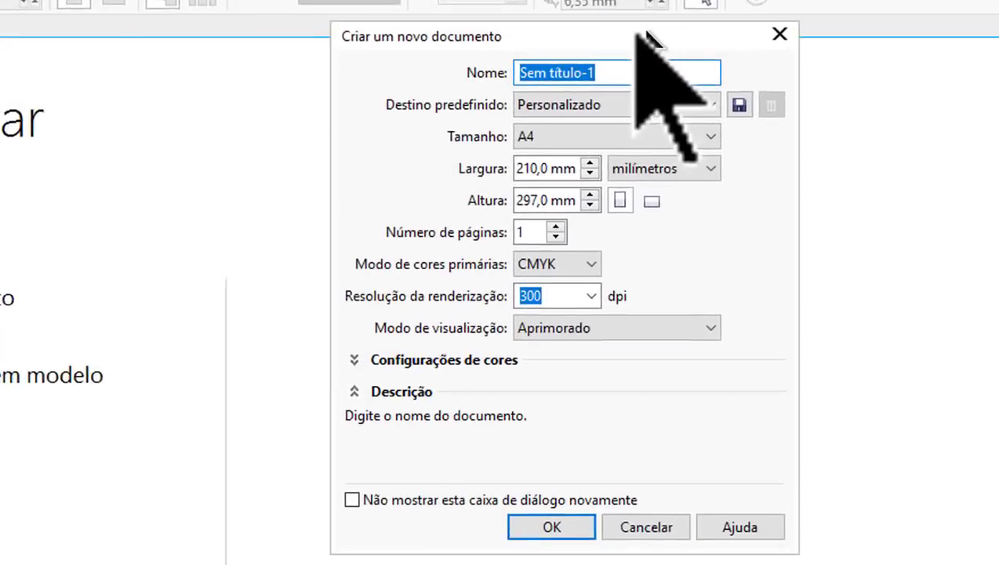
mouse_move(616, 48)
left_mouse_down()
mouse_move(613, 66)
mouse_move(668, 49)
left_mouse_up()
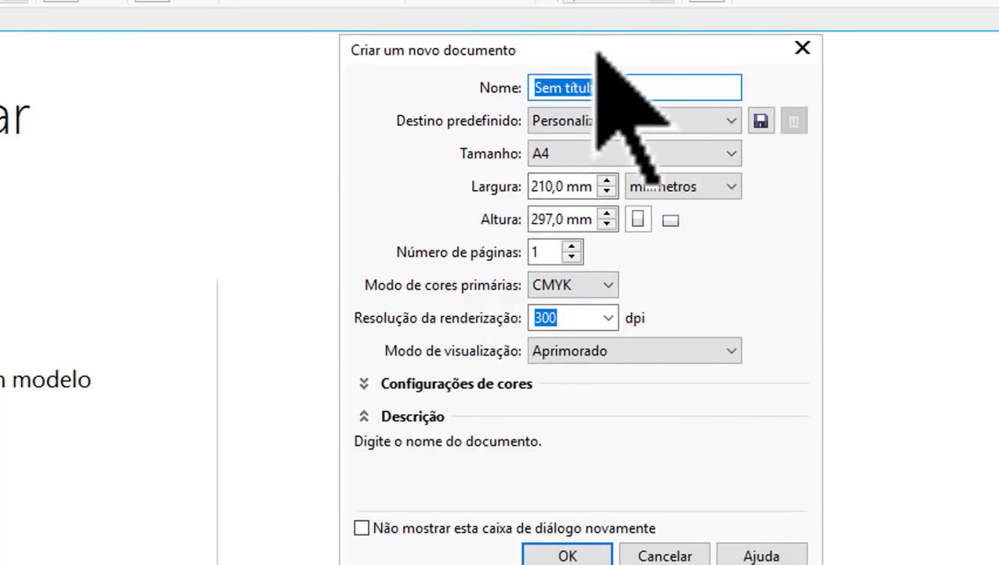
left_click(582, 555)
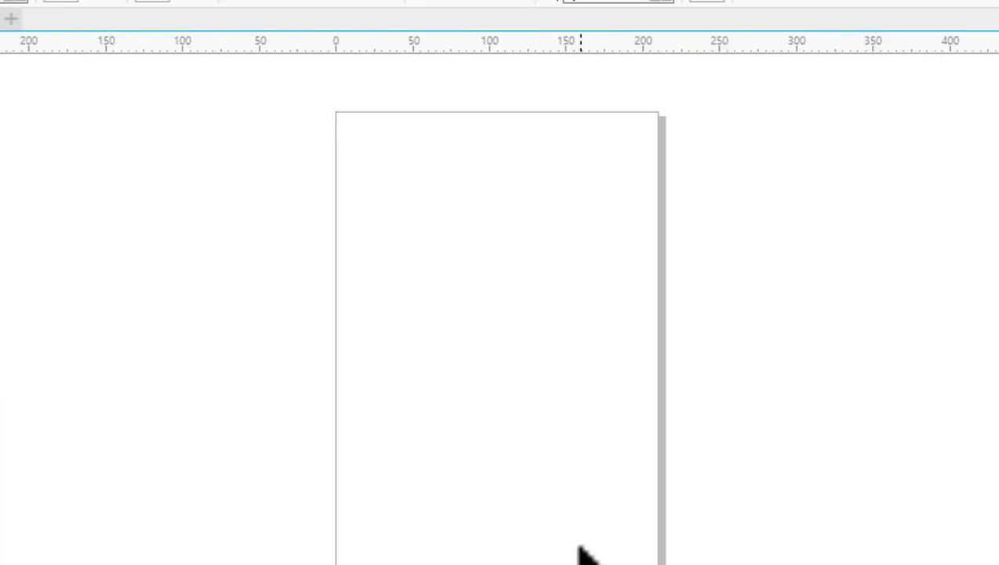
Step: Apply user-preset Margens guidelines of 20 mm with Espelhar margens enabled
double_click(663, 290)
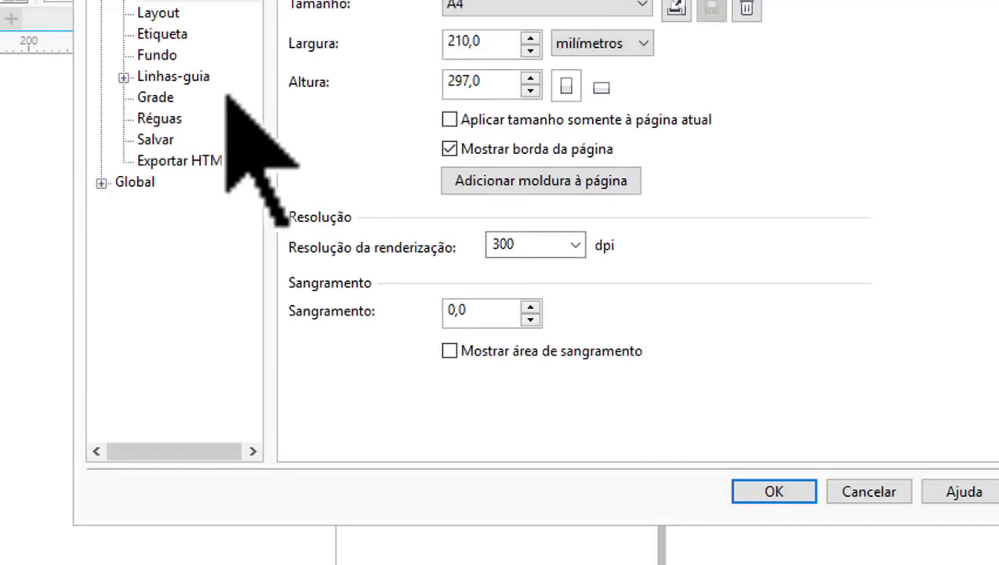
left_click(123, 76)
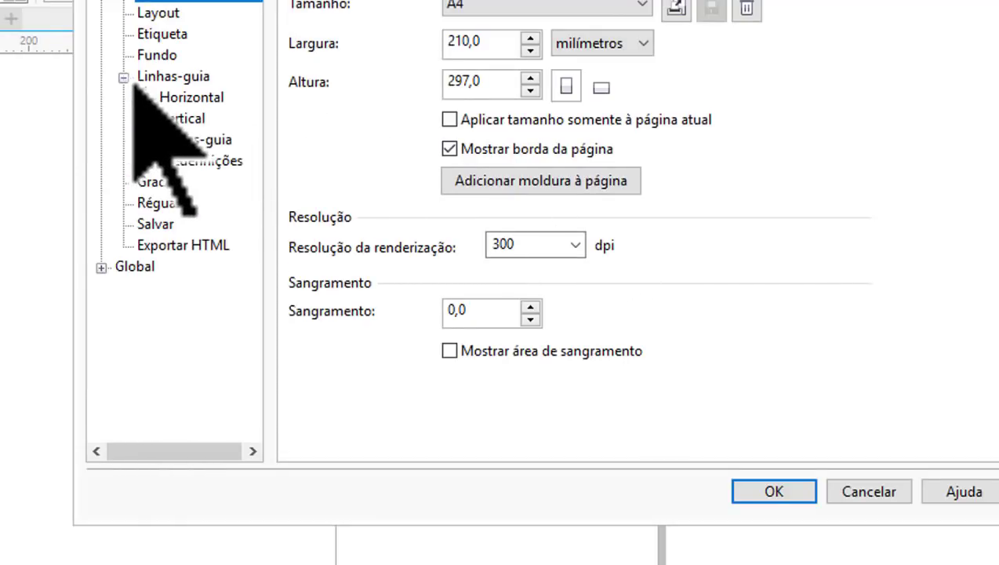
left_click(210, 162)
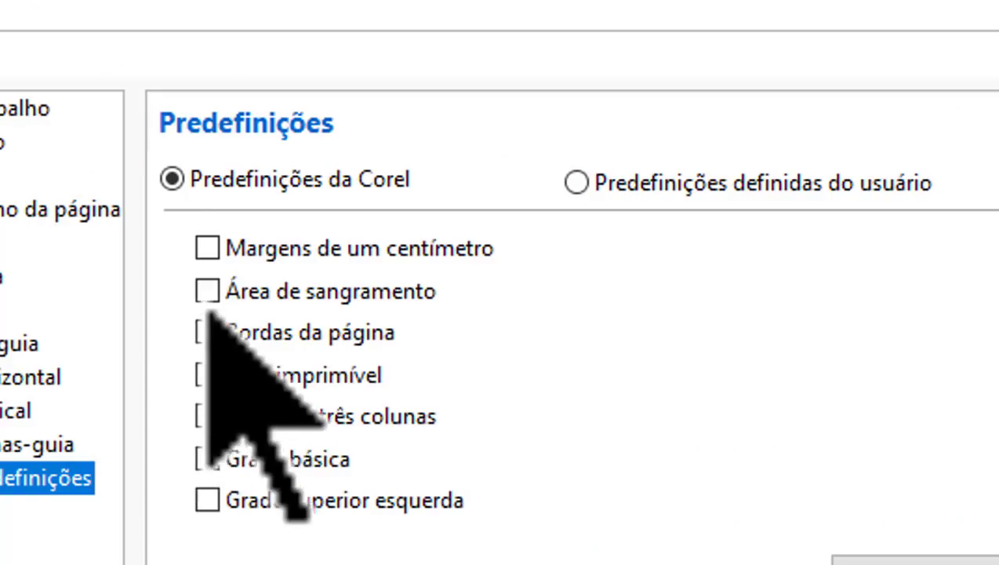
left_click(536, 57)
left_click(577, 183)
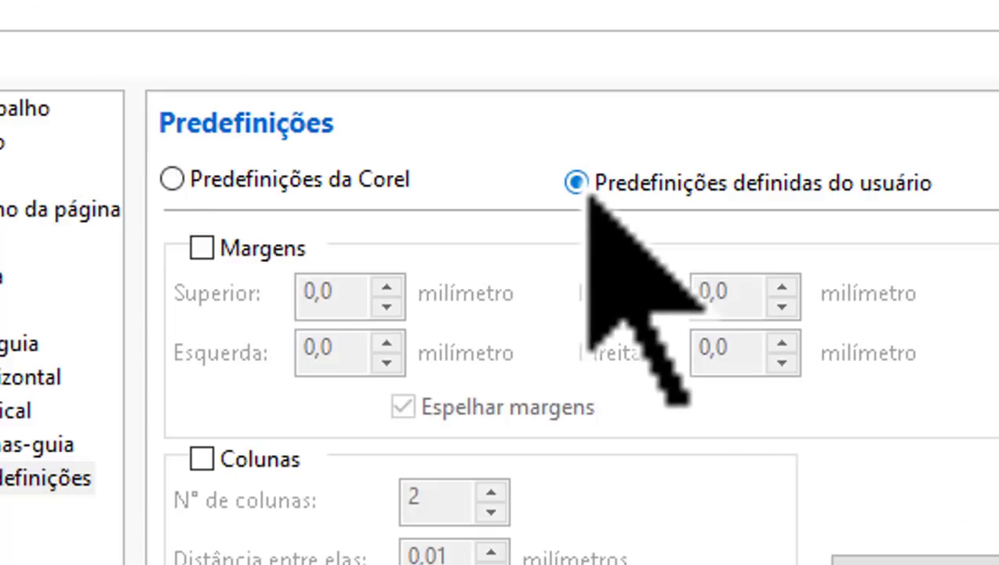
left_click(202, 248)
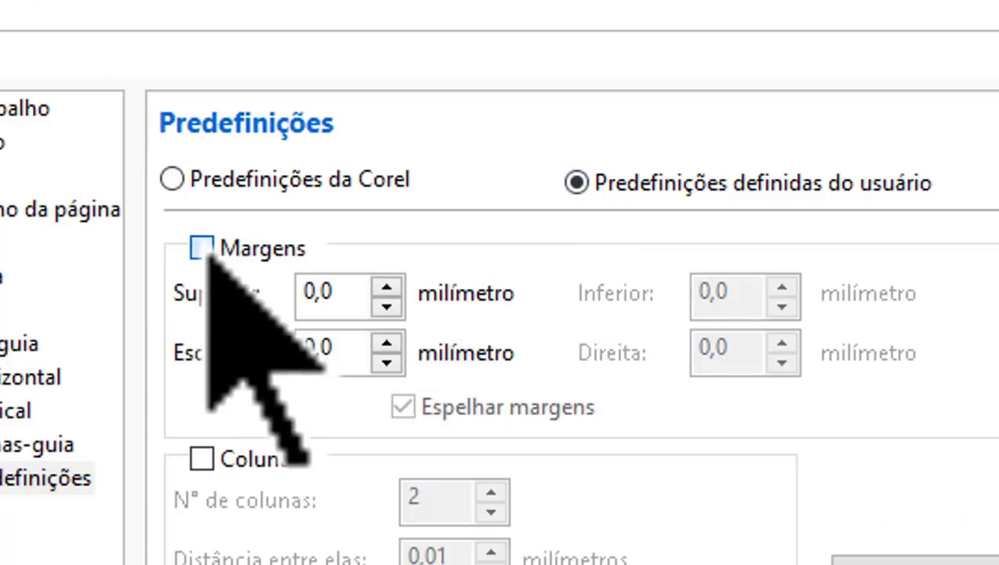
left_click_drag(357, 290, 262, 290)
type("20")
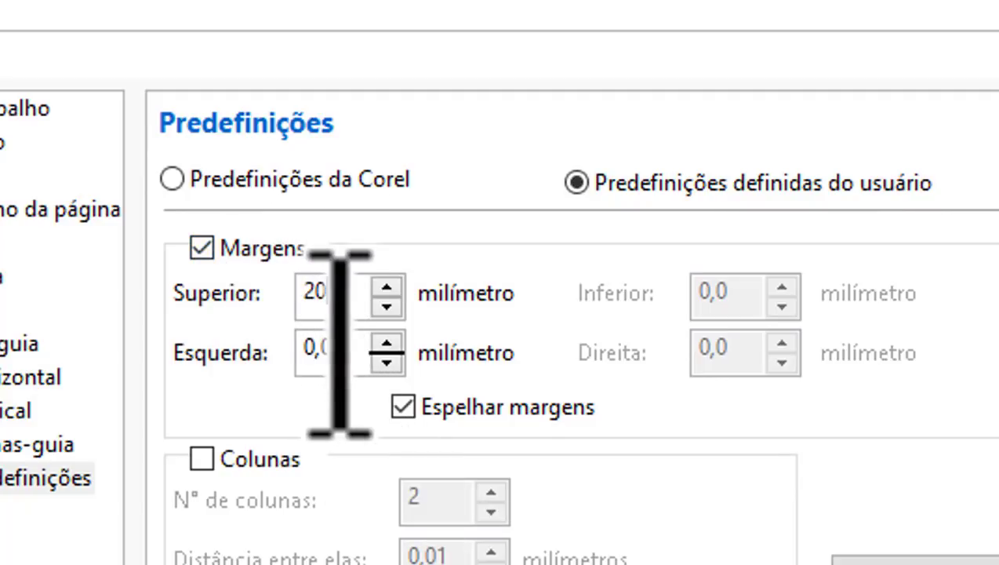
left_click_drag(335, 346, 227, 345)
type("20")
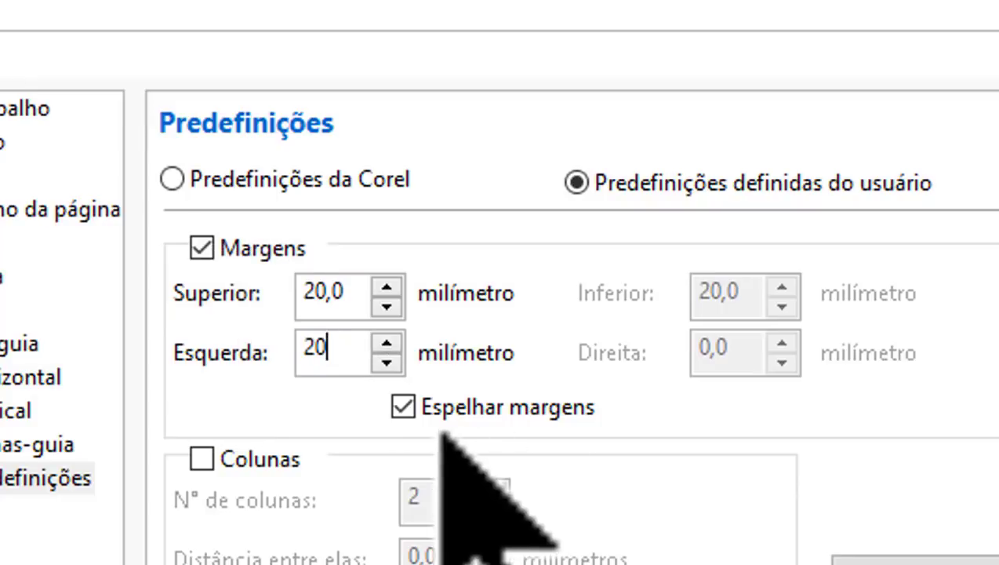
left_click(402, 407)
left_click(400, 414)
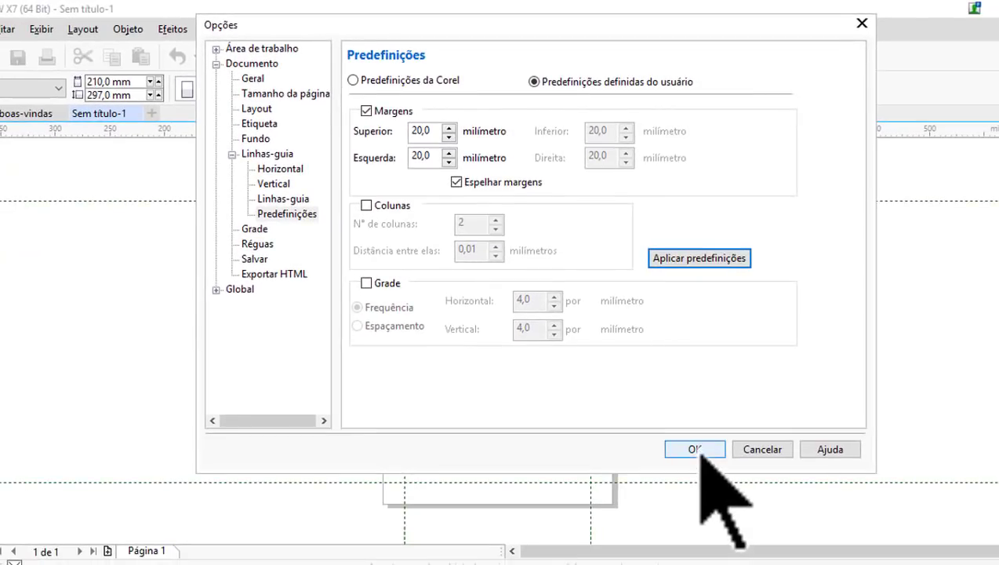
left_click(698, 450)
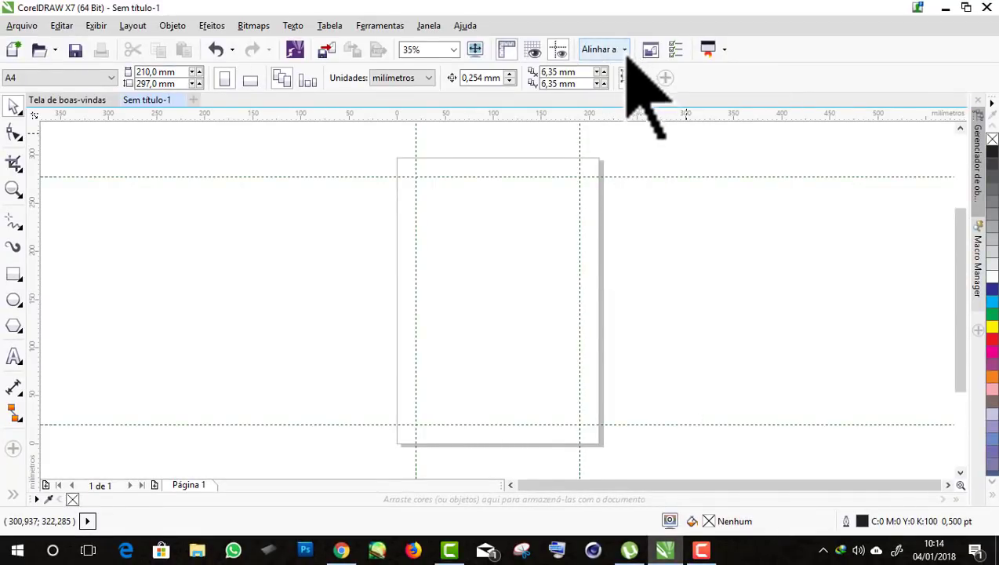
Step: Turn on snapping to Diretrizes and Grade de documento
left_click(625, 50)
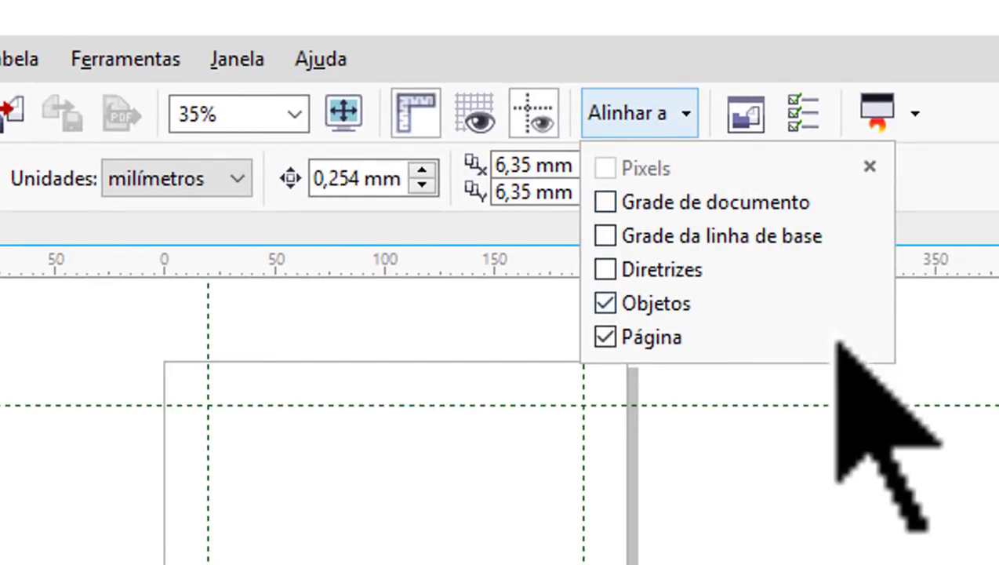
left_click(612, 272)
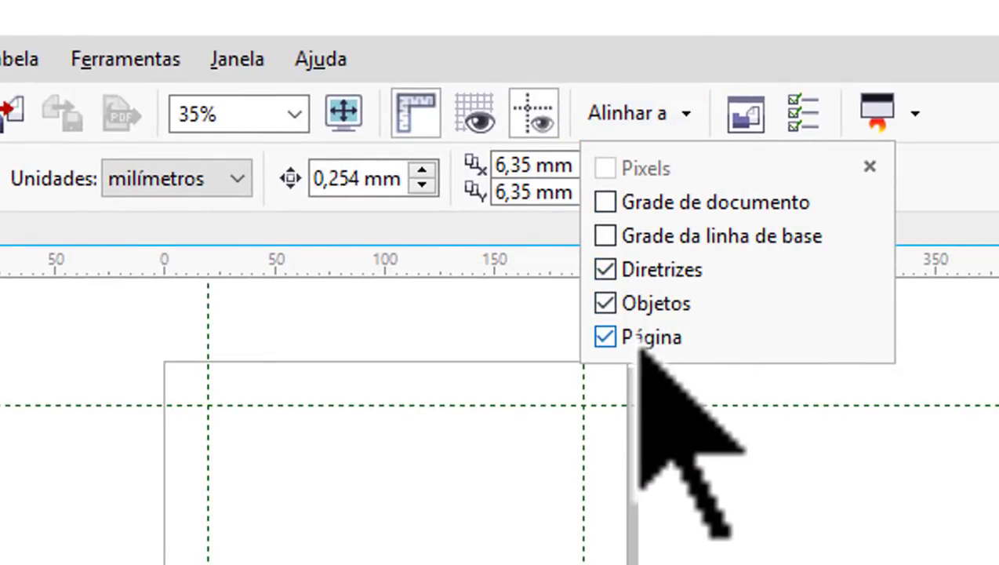
left_click(605, 203)
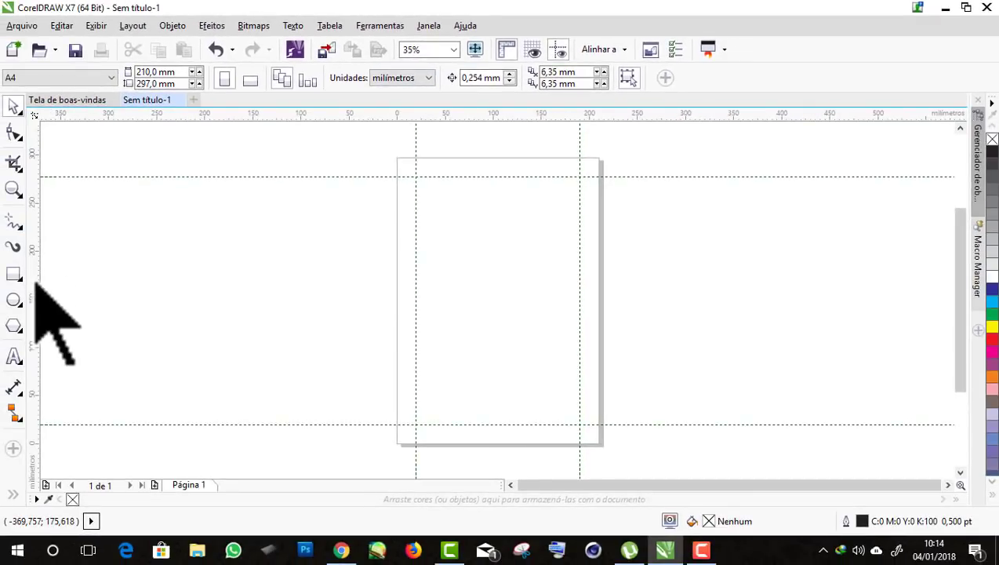
Step: Place guidelines on all four page edges: 0 and 210 mm vertical, 0 and 297 mm horizontal
left_click_drag(38, 282, 396, 291)
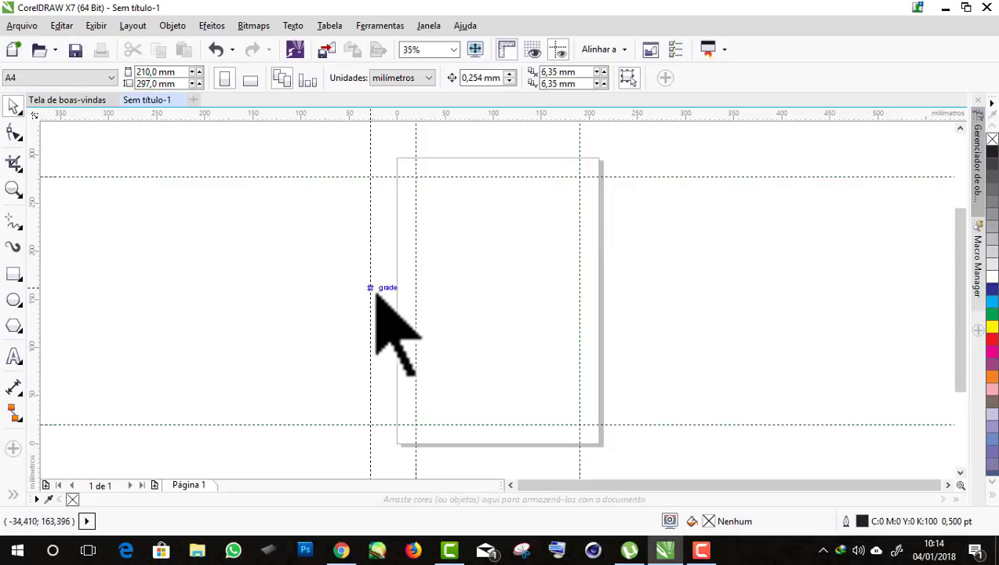
left_click_drag(488, 118, 488, 157)
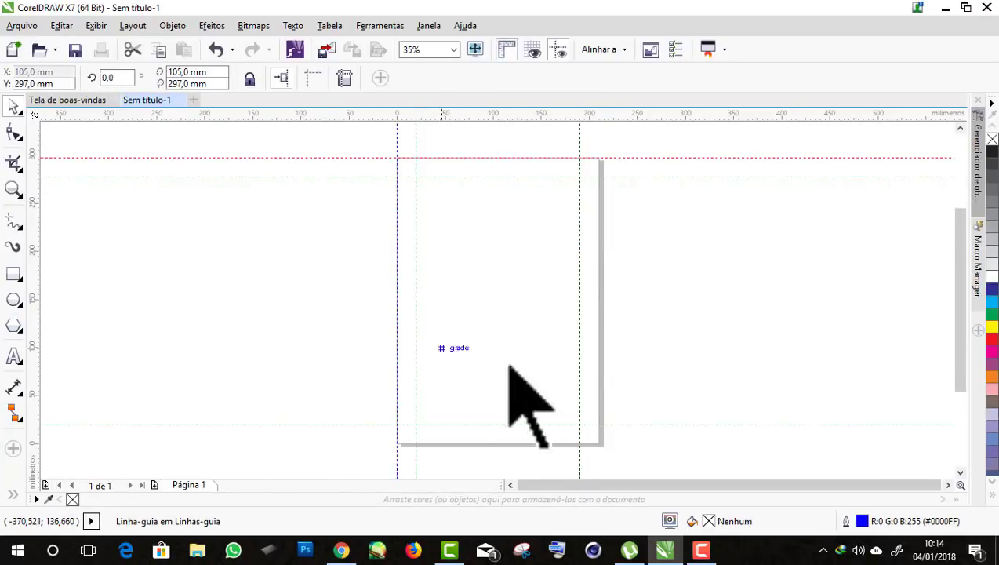
left_click_drag(584, 345, 600, 368)
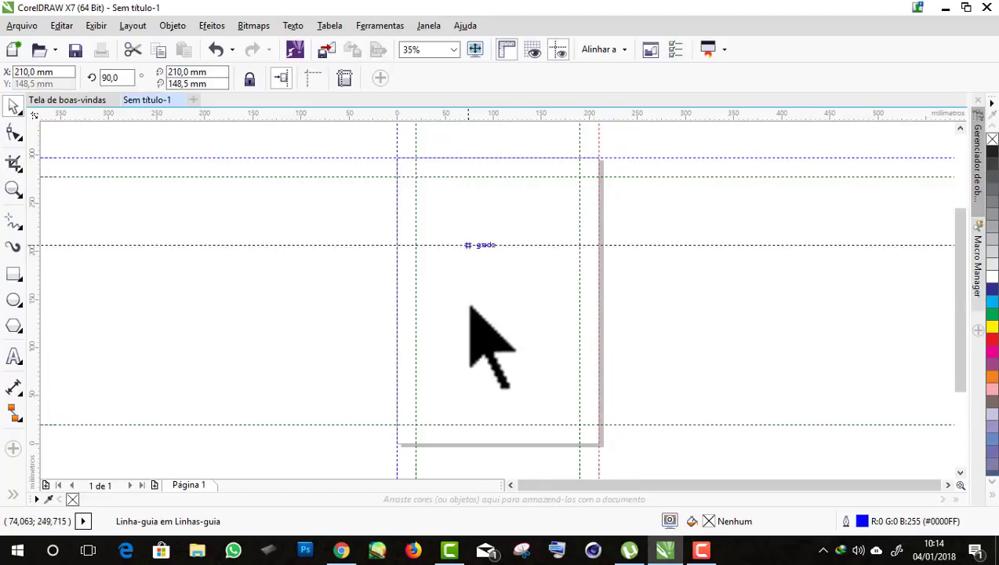
left_click_drag(468, 118, 472, 444)
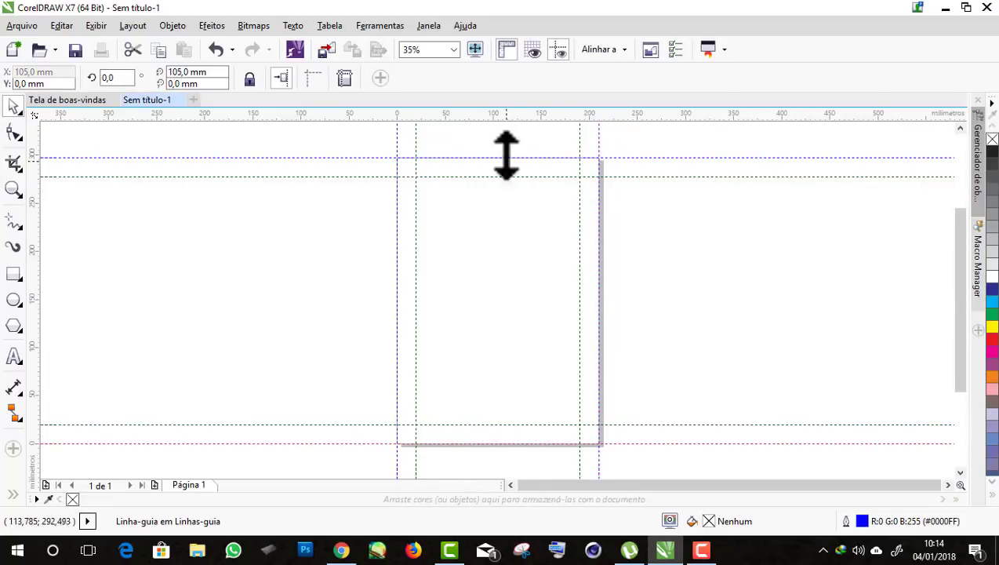
left_click(290, 275)
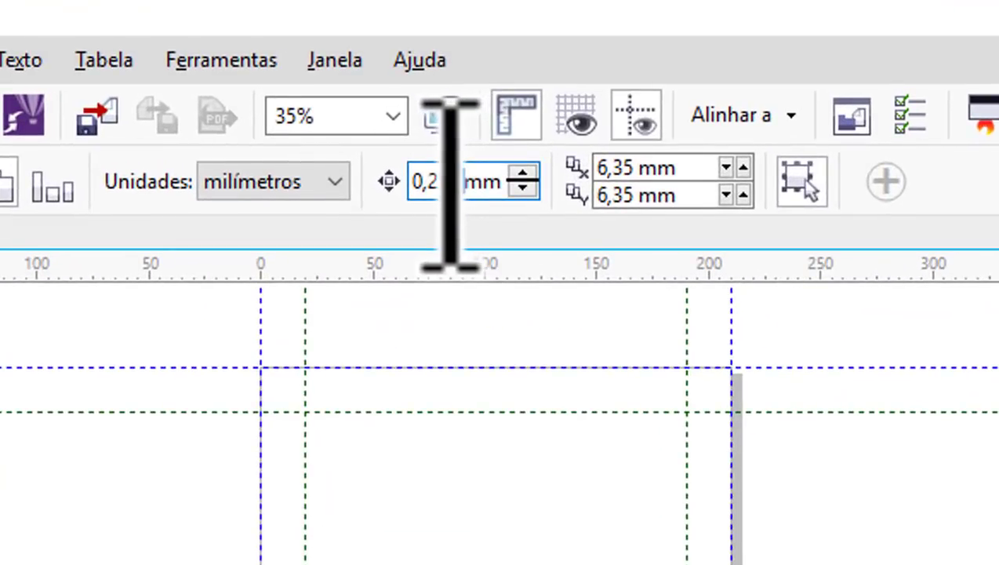
Step: Set the nudge distance to 2 mm
double_click(450, 182)
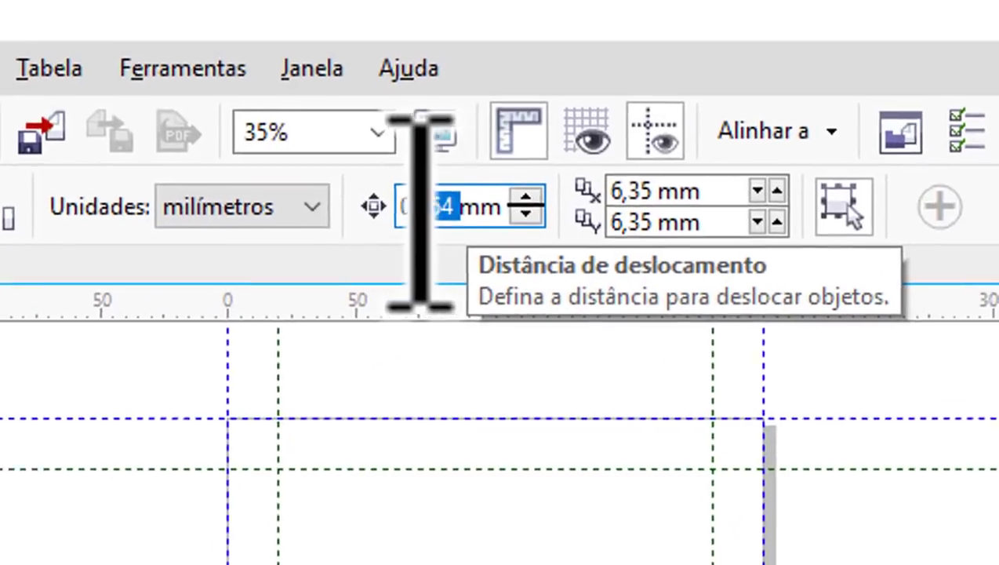
left_click_drag(419, 212, 346, 245)
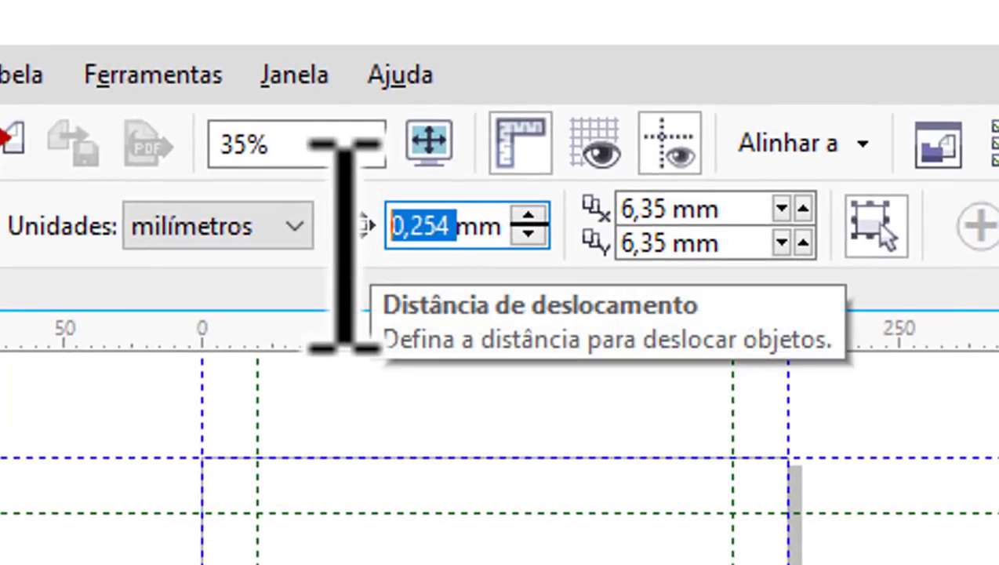
type("3,")
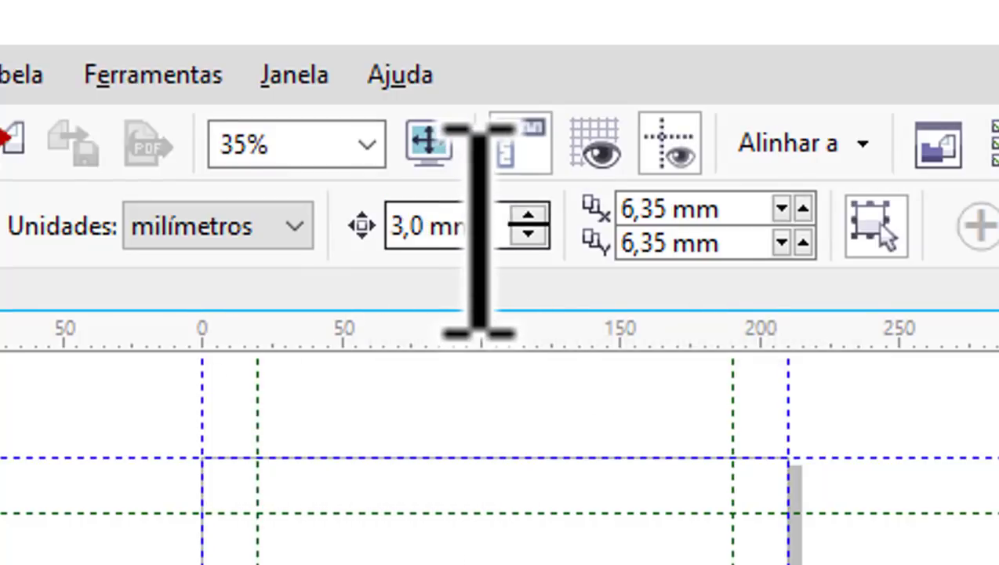
left_click_drag(478, 228, 312, 223)
type("2")
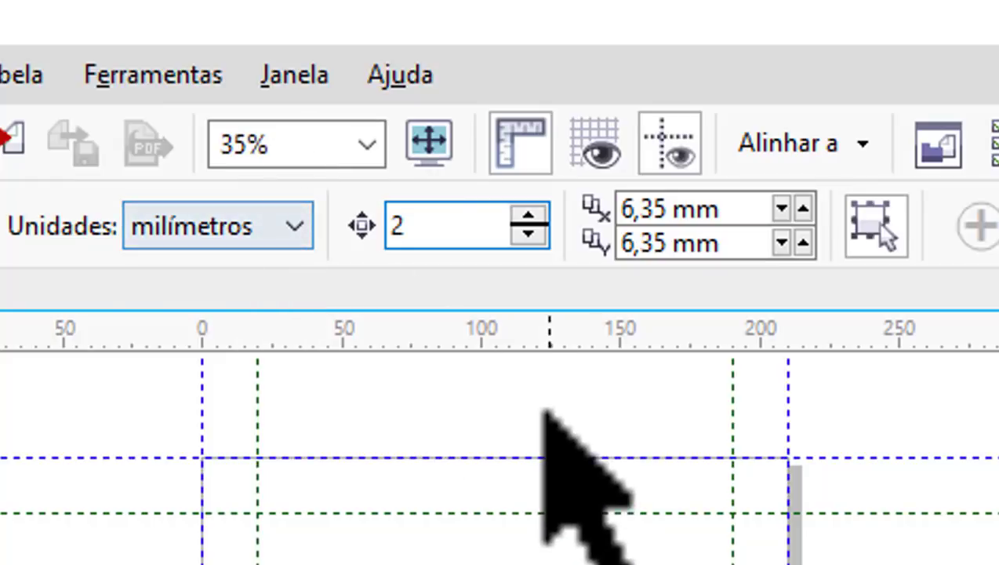
key("Return")
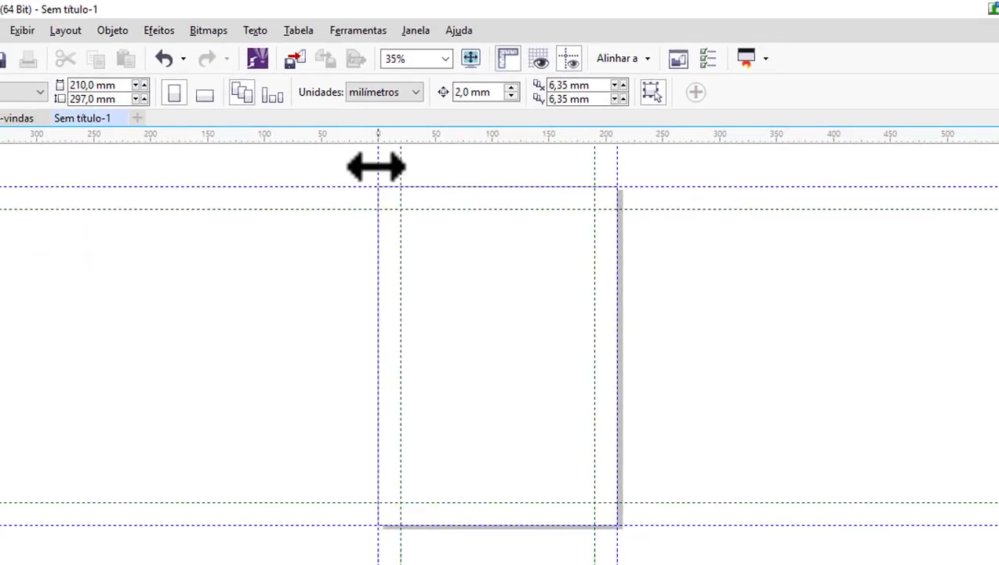
Step: Nudge the left and top page-edge guides 2 mm inward
left_click(377, 166)
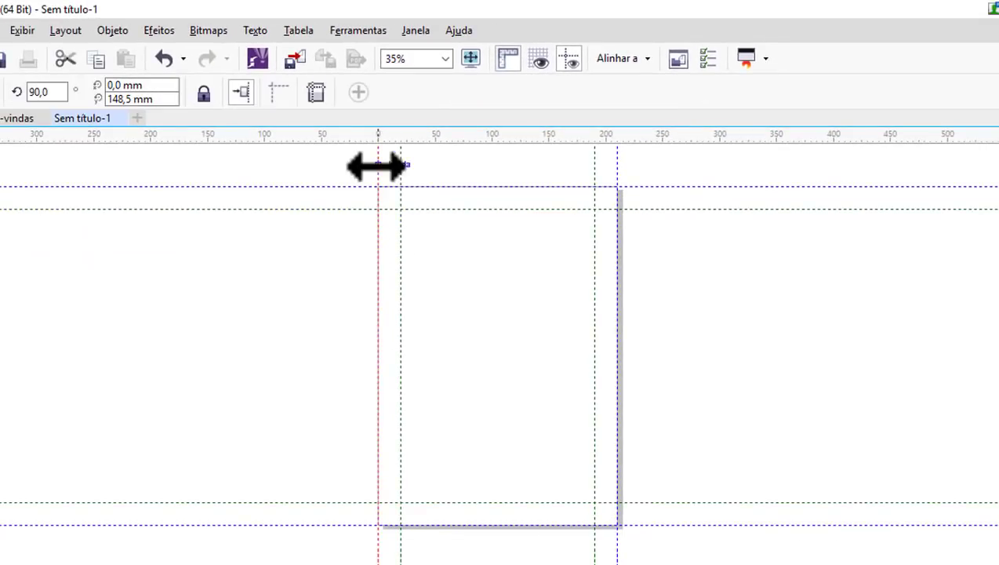
key("Right")
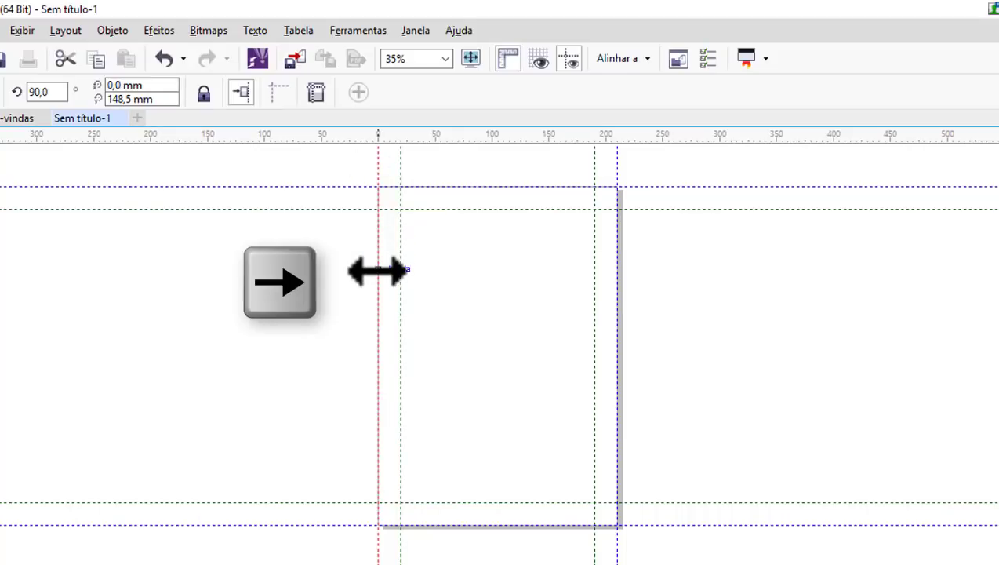
scroll(380, 195, "up", 2)
scroll(380, 194, "up", 3)
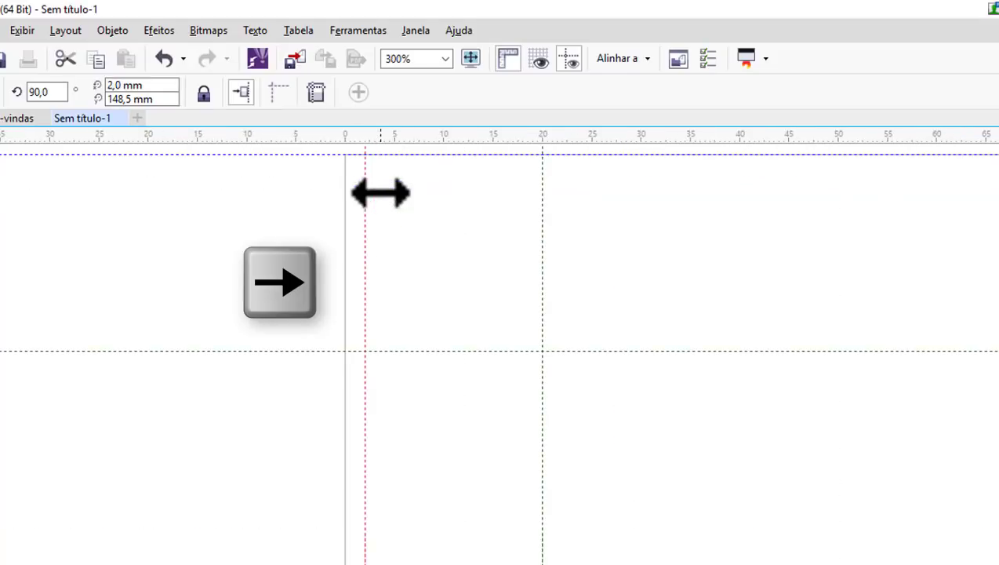
scroll(343, 177, "down", 2)
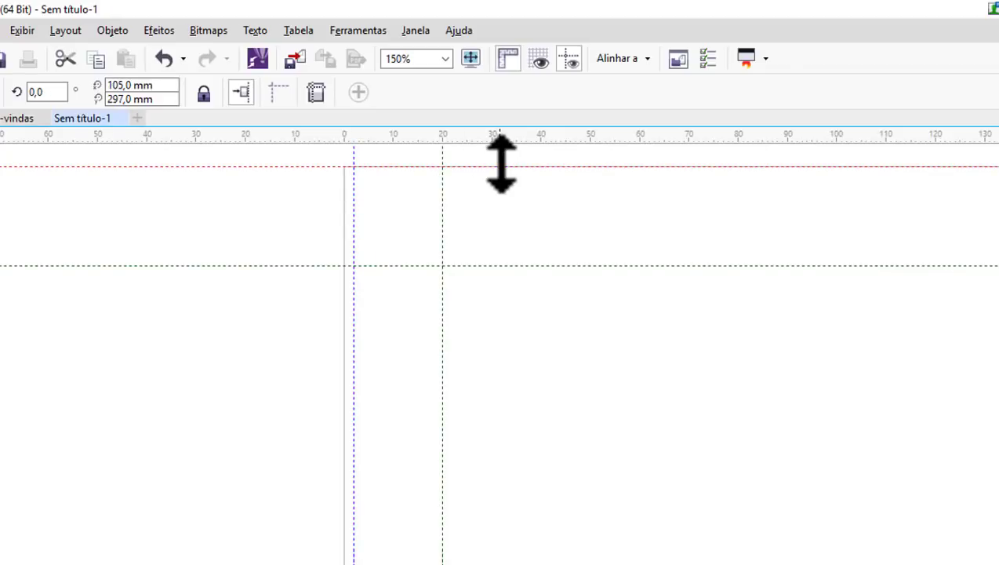
key("Down")
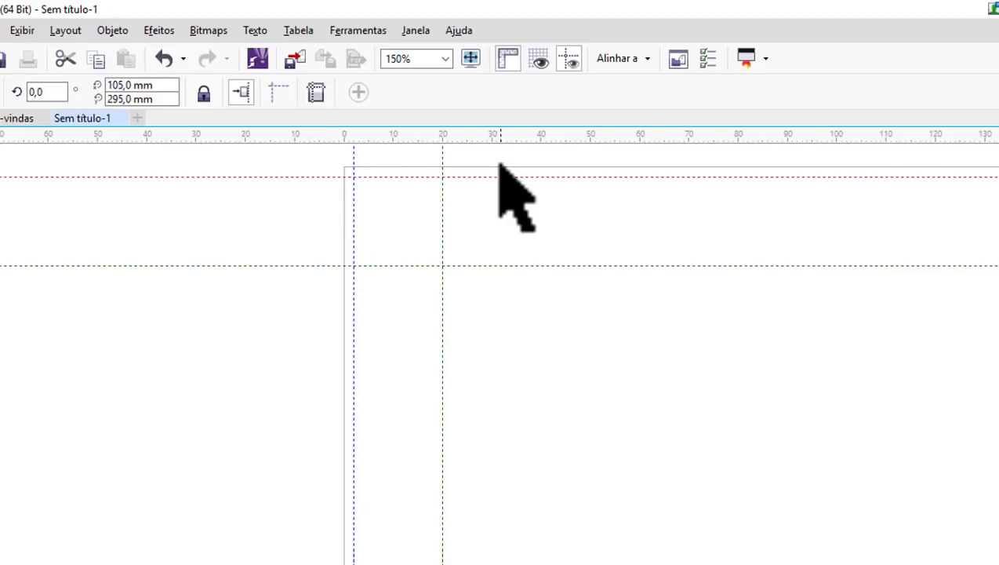
scroll(702, 207, "down", 2)
scroll(721, 220, "up", 2)
scroll(714, 196, "down", 2)
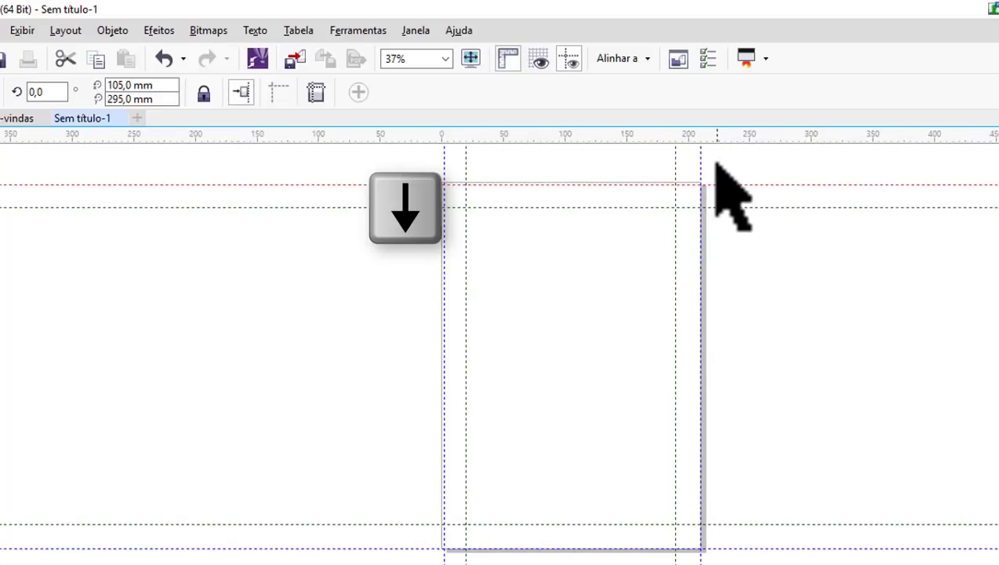
scroll(715, 164, "up", 2)
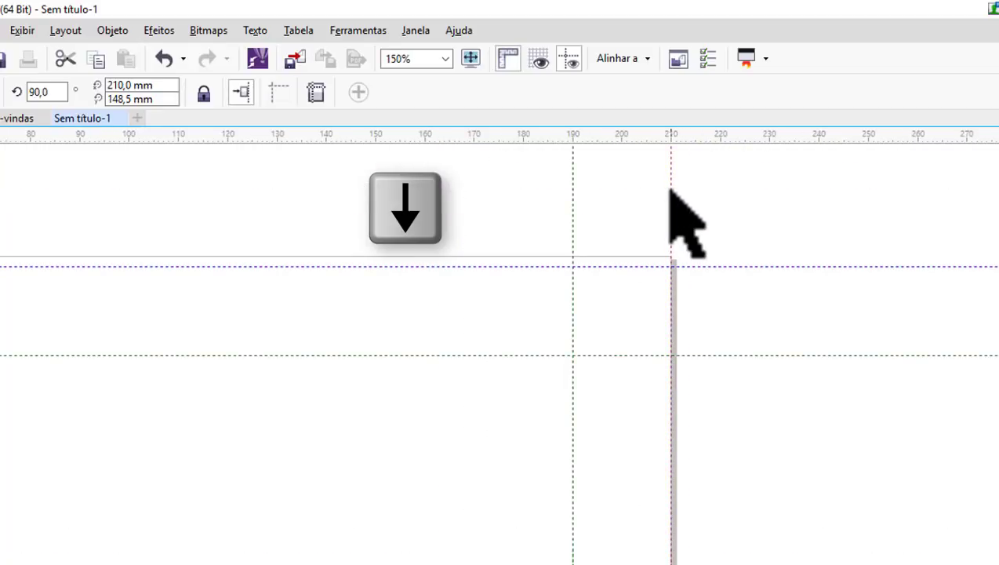
scroll(669, 190, "down", 2)
Step: Nudge the right and bottom page-edge guides 2 mm inward
key("Left")
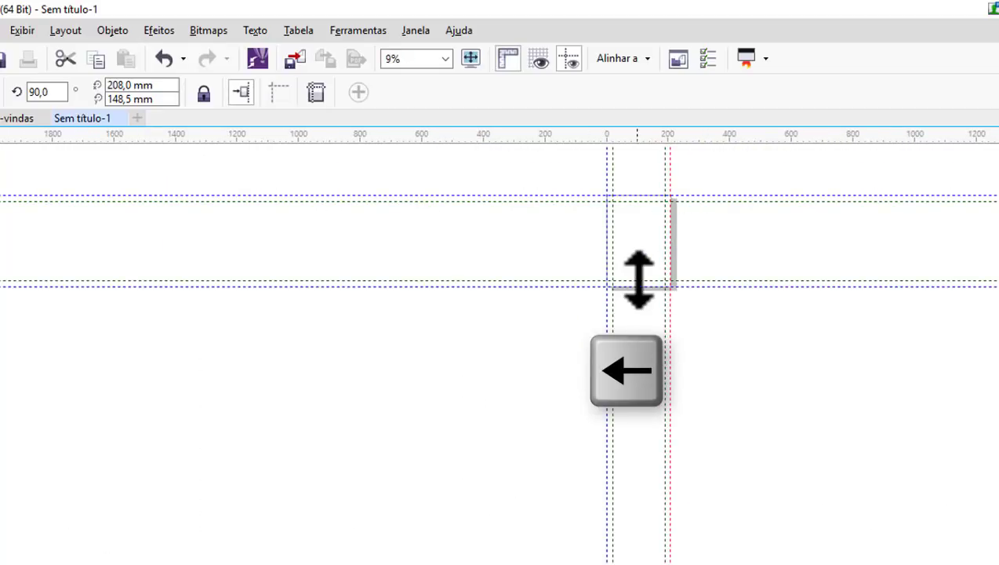
scroll(639, 278, "up", 1)
left_click(353, 311)
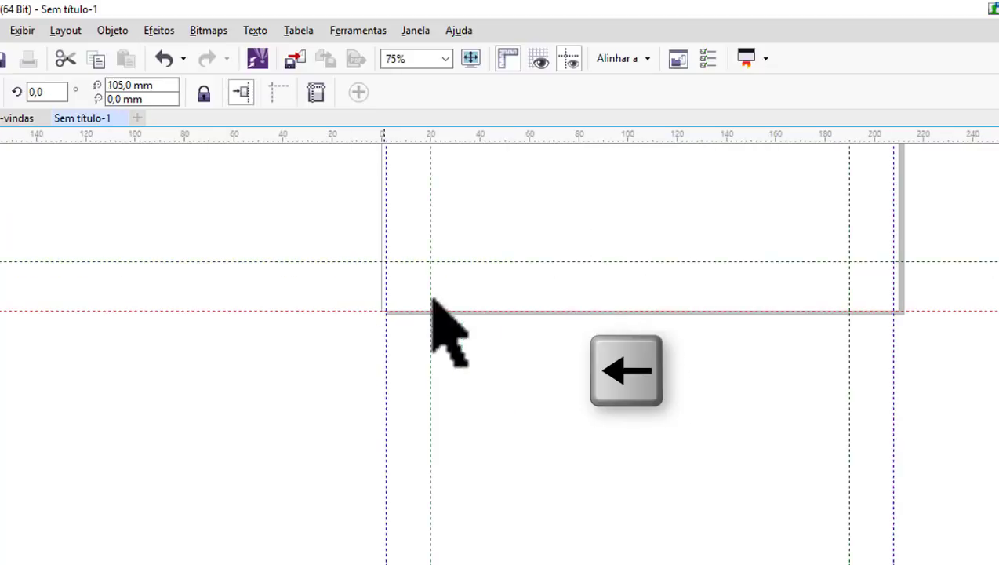
key("Up")
scroll(565, 286, "up", 2)
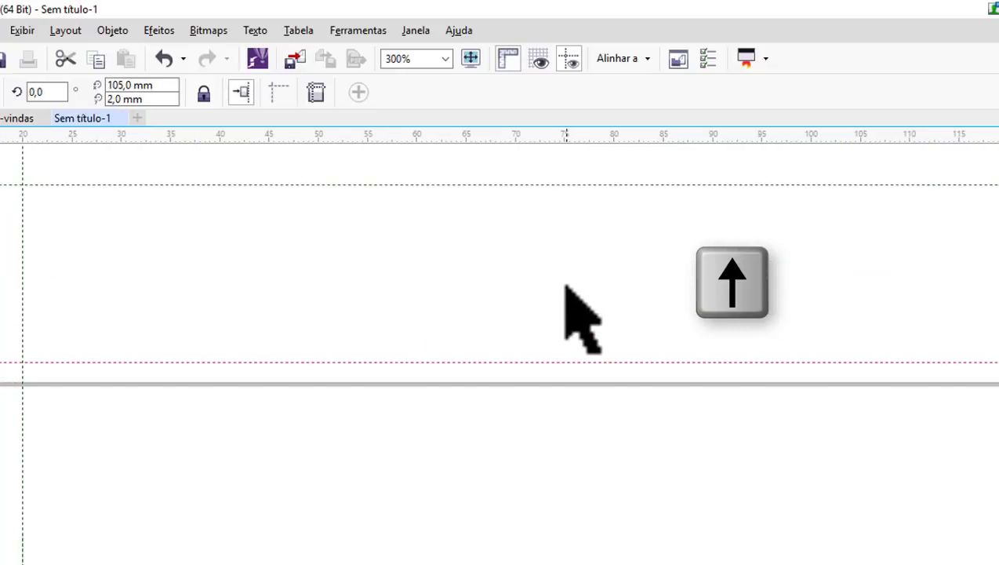
scroll(565, 286, "down", 3)
scroll(564, 286, "down", 2)
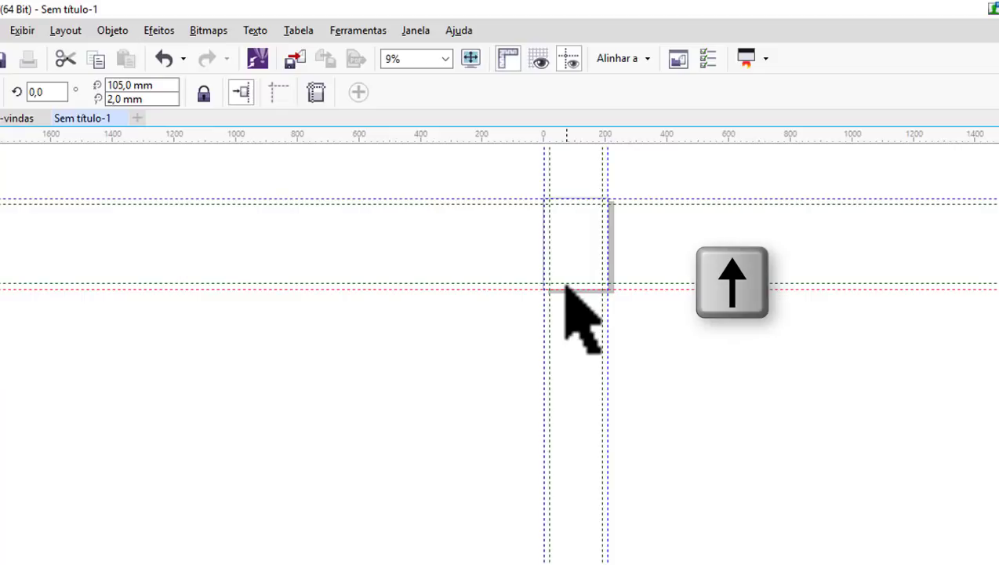
scroll(629, 196, "up", 2)
scroll(302, 200, "up", 1)
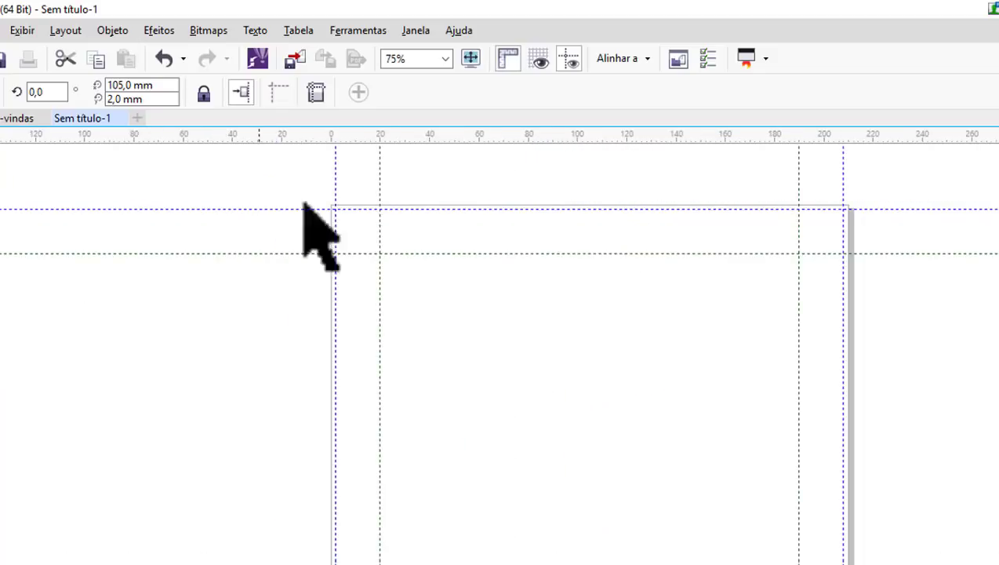
scroll(825, 202, "up", 2)
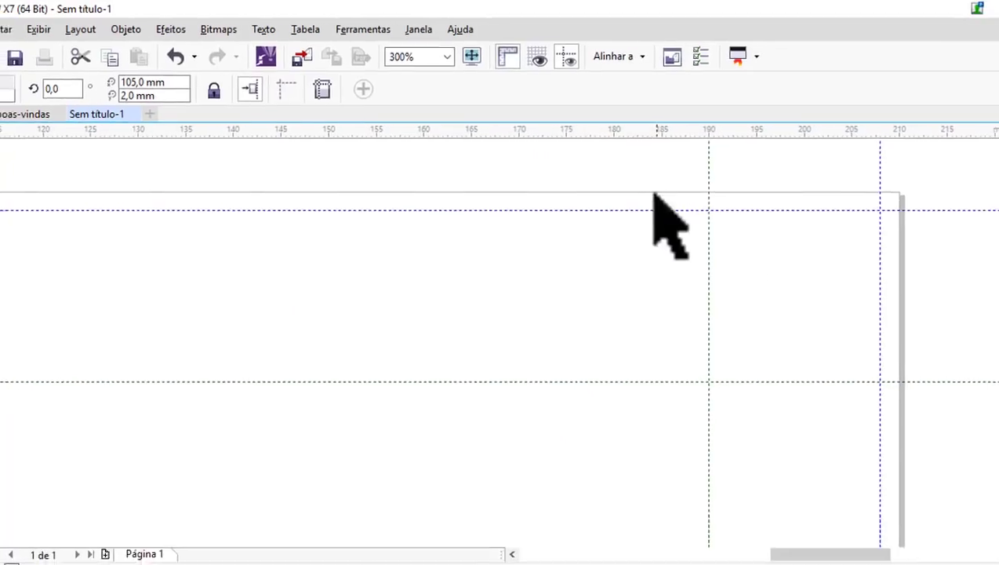
scroll(668, 173, "down", 2)
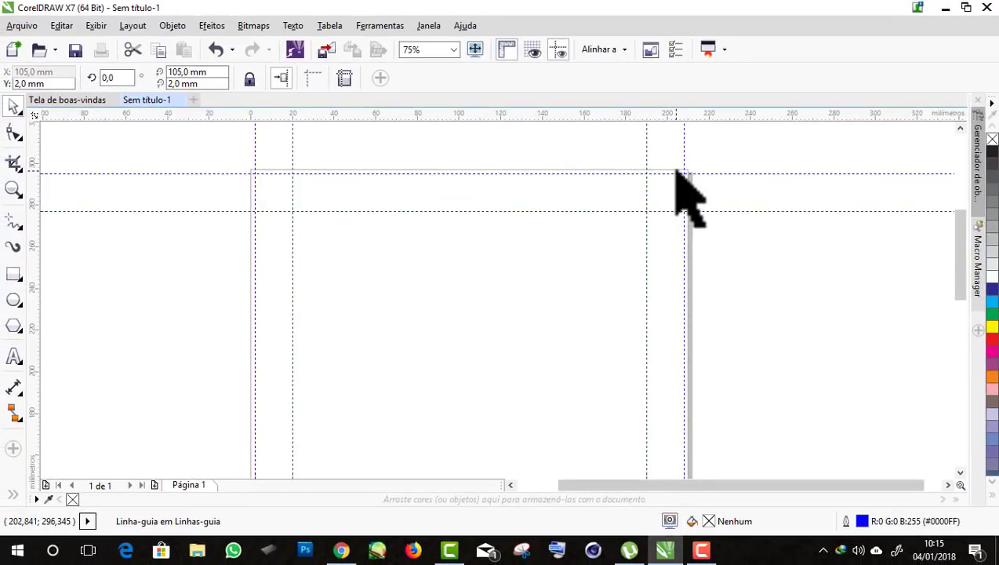
scroll(482, 149, "down", 1)
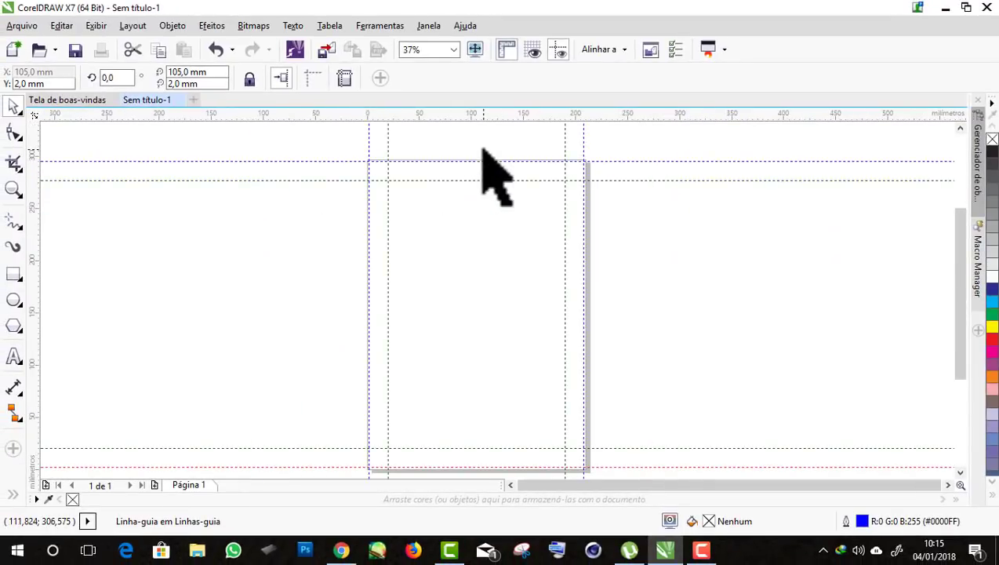
scroll(495, 178, "up", 1)
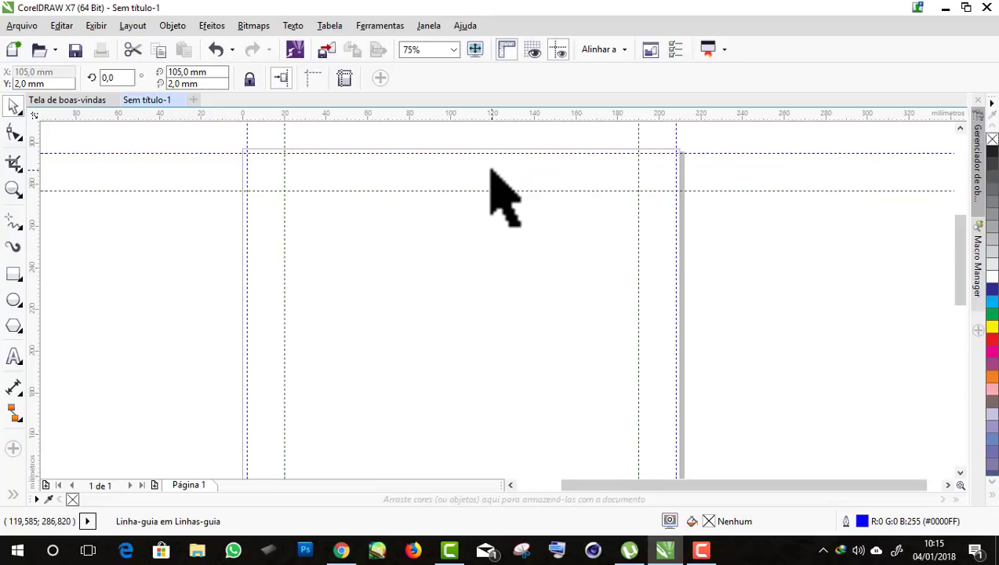
scroll(494, 179, "down", 1)
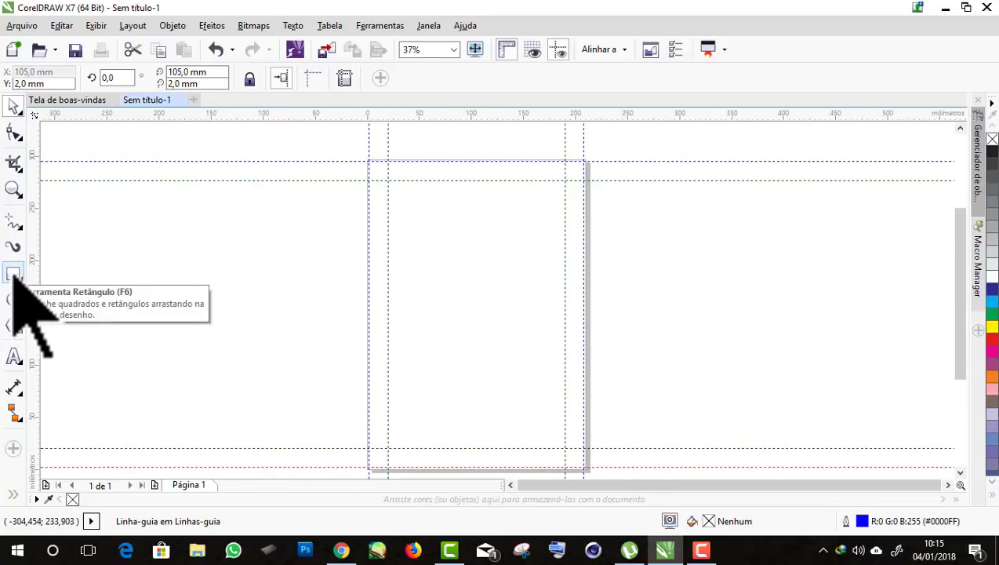
Step: Draw a rectangle between the 20 mm margin guides at the top of the page
left_click(14, 276)
scroll(516, 195, "up", 1)
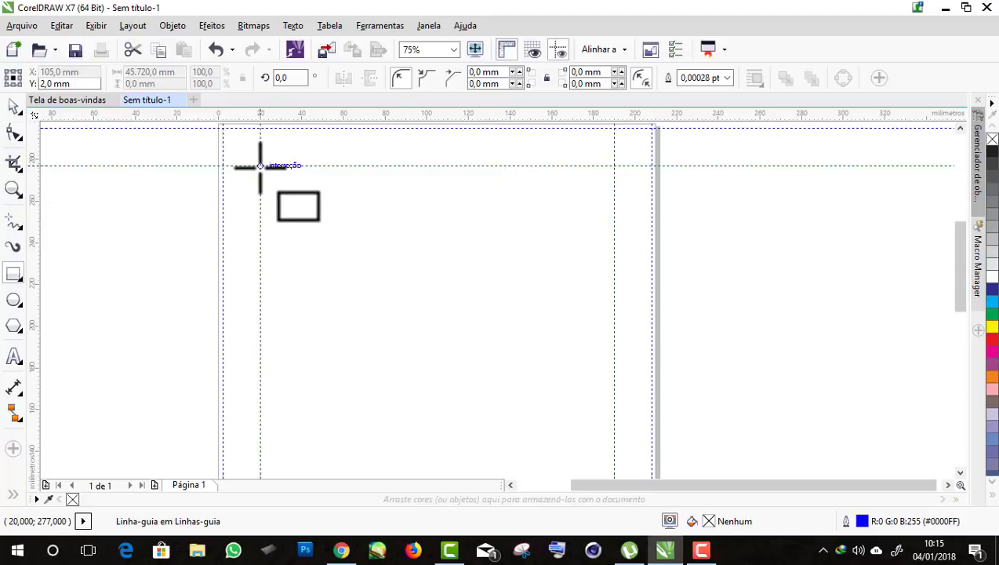
mouse_move(260, 165)
left_mouse_down()
mouse_move(603, 279)
mouse_move(613, 253)
left_mouse_up()
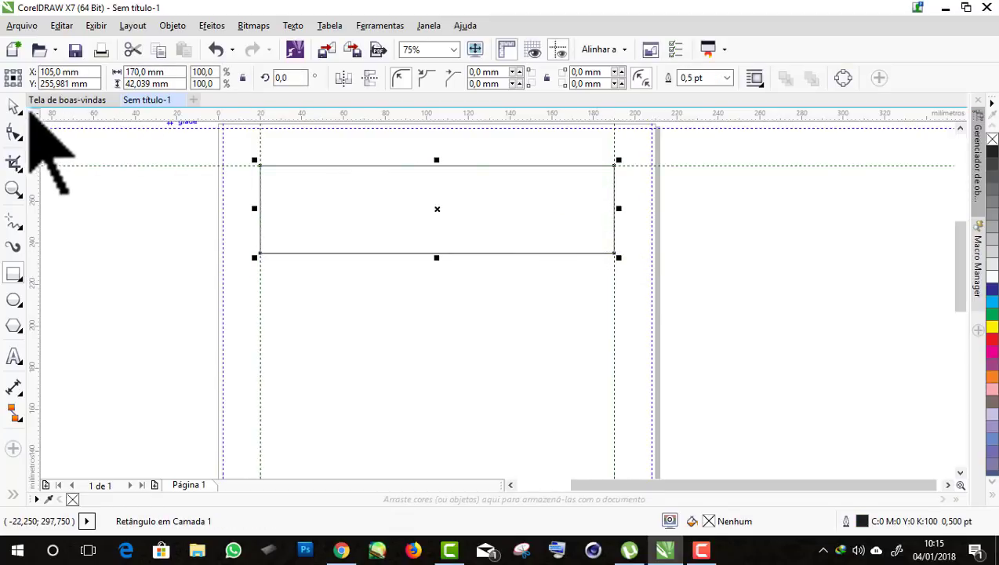
left_click(18, 108)
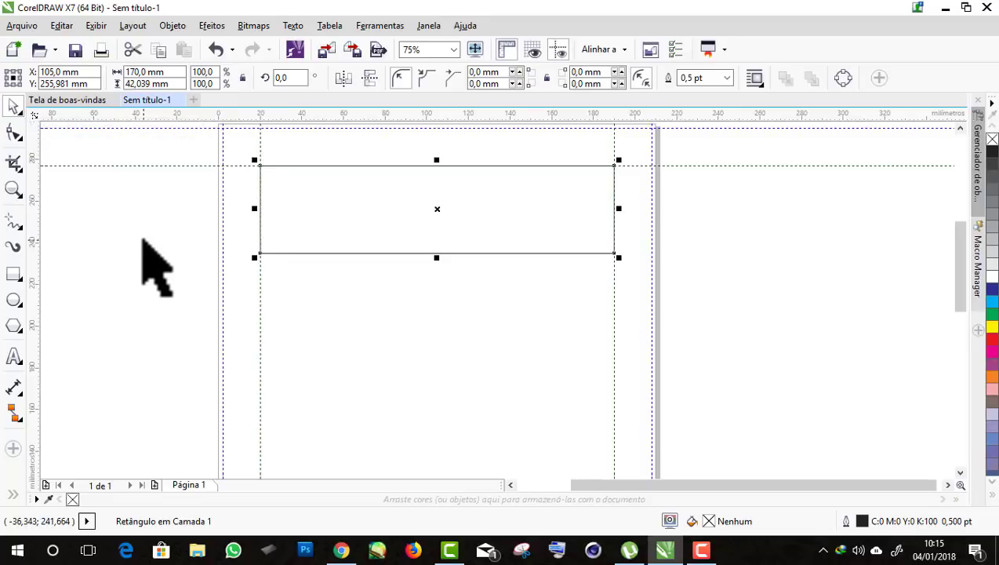
left_click(143, 240)
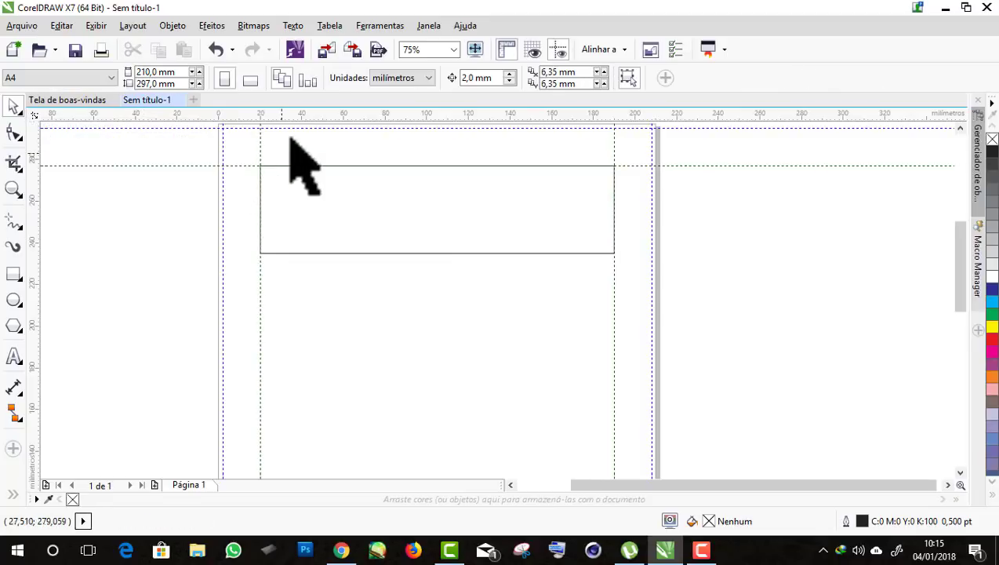
Step: Switch units to centimetres and set the rectangle's height to 5,0 cm
left_click(428, 79)
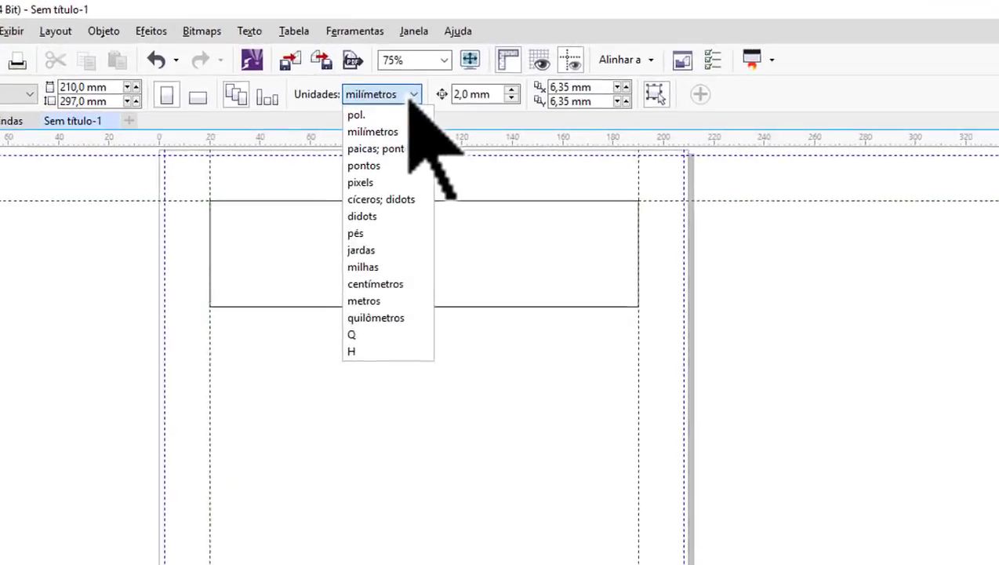
left_click(359, 366)
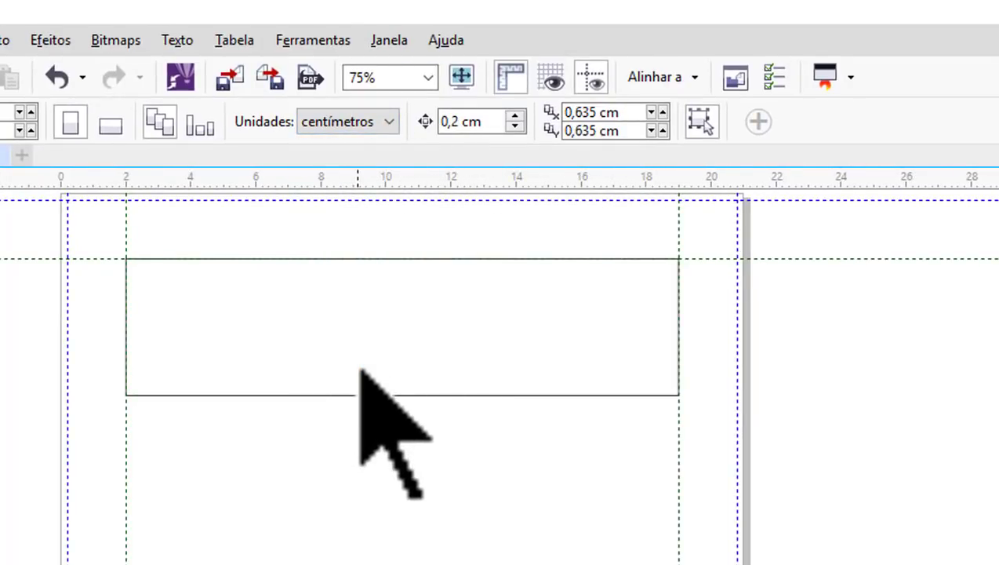
left_click(359, 368)
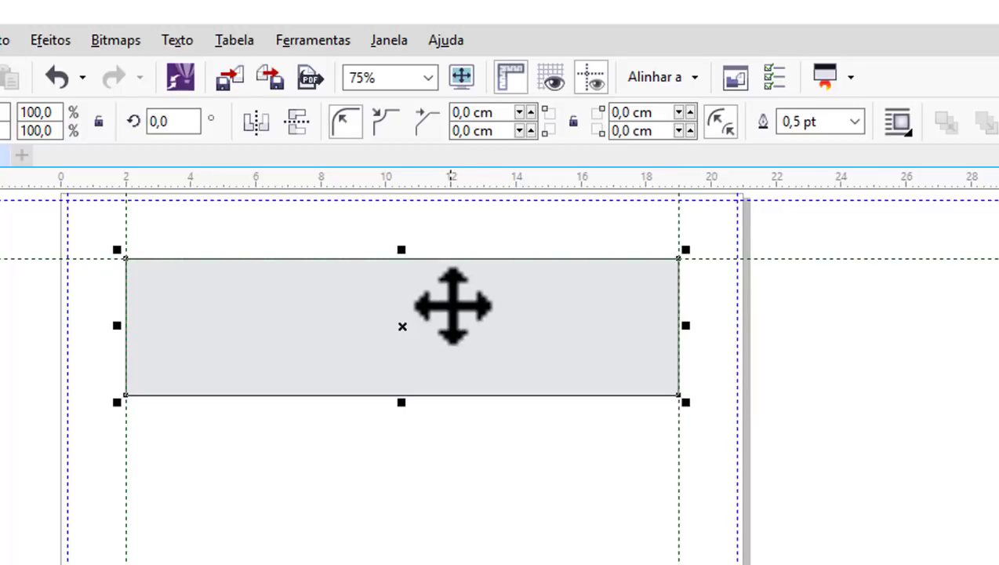
scroll(453, 306, "down", 1)
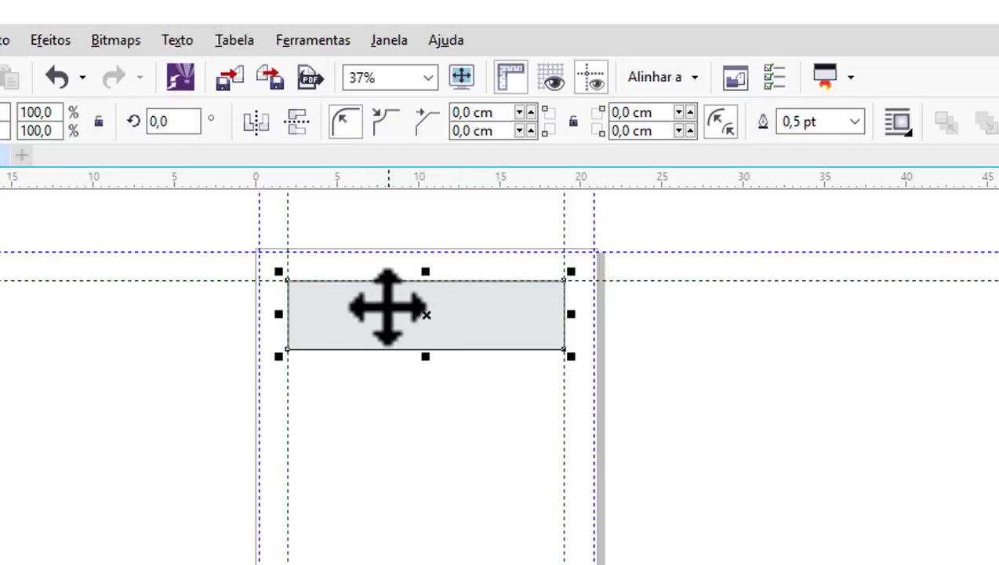
scroll(384, 308, "up", 1)
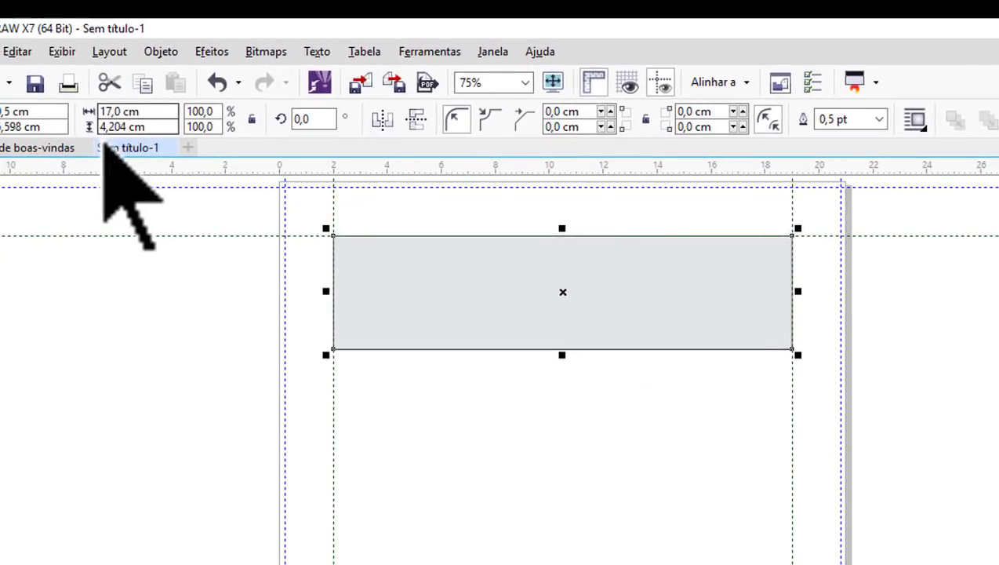
left_click(114, 126)
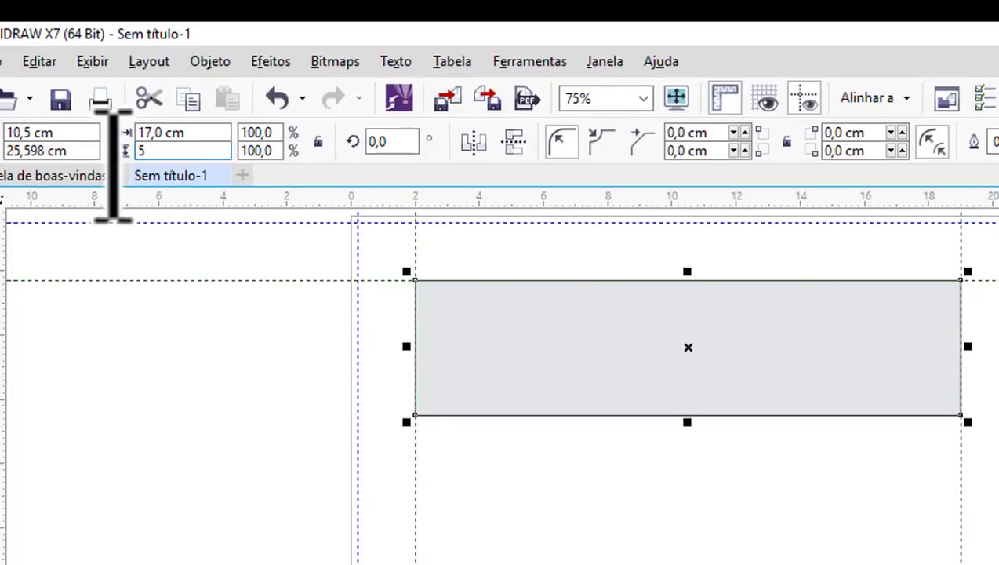
mouse_move(130, 147)
type("5")
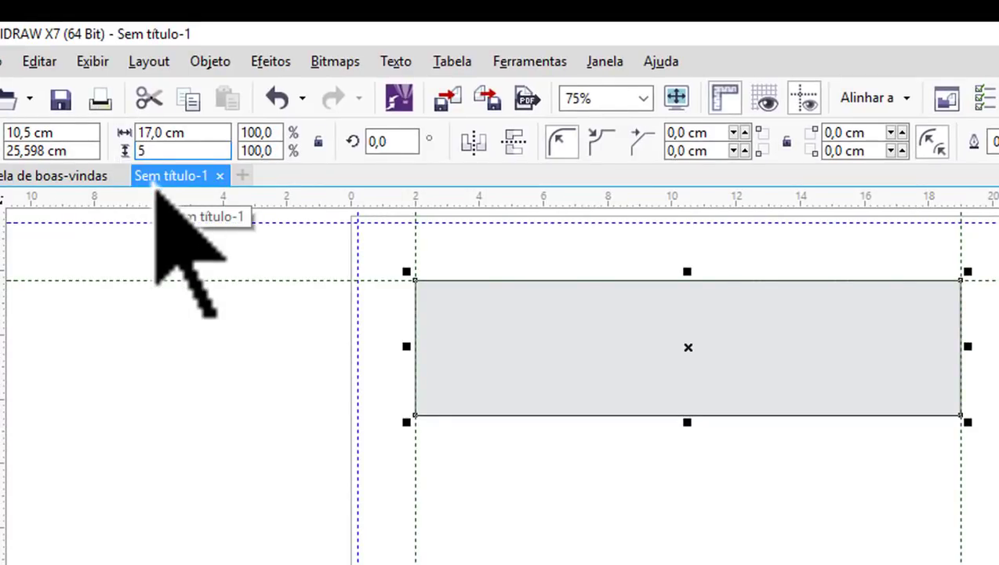
key("Return")
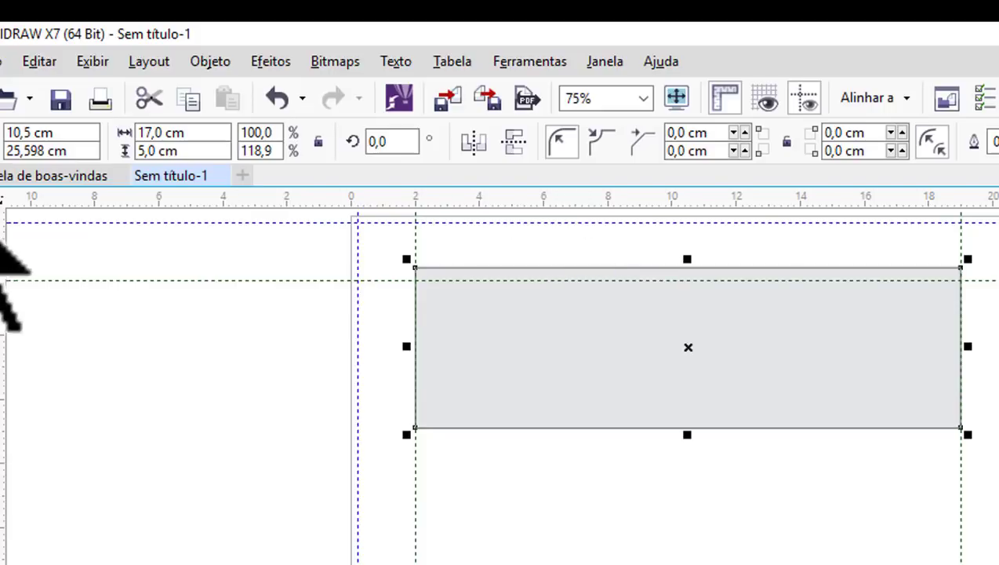
key("Escape")
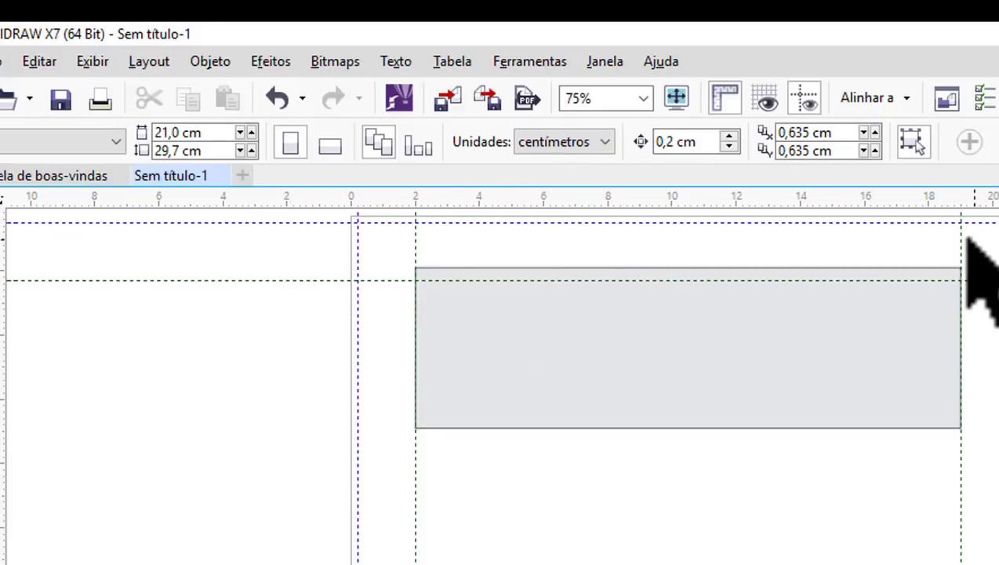
Step: Move the rectangle so its top edge snaps to the 20 mm margin guide
scroll(966, 239, "up", 2)
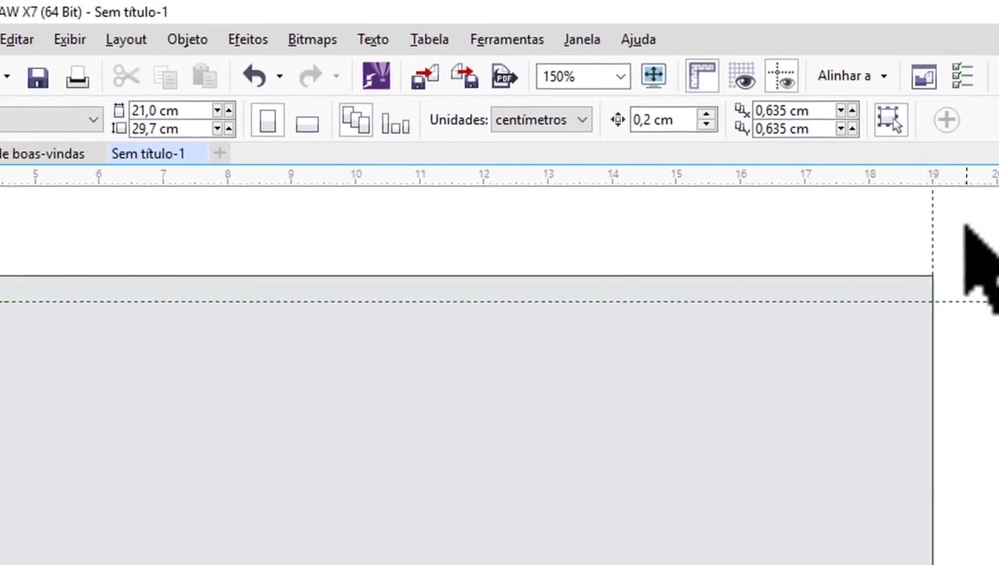
scroll(501, 333, "down", 1)
scroll(424, 335, "up", 1)
left_click(410, 308)
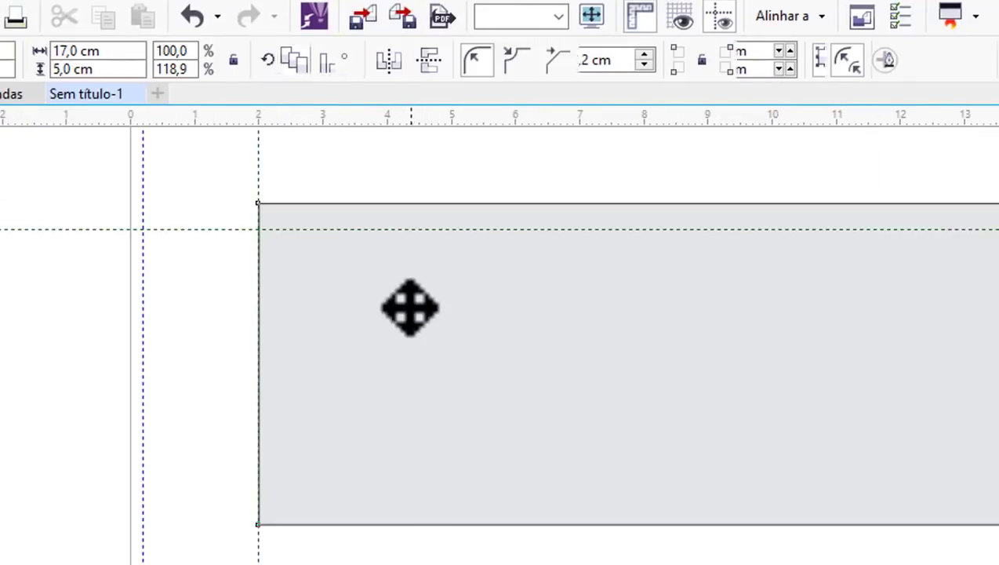
left_click_drag(411, 308, 429, 311)
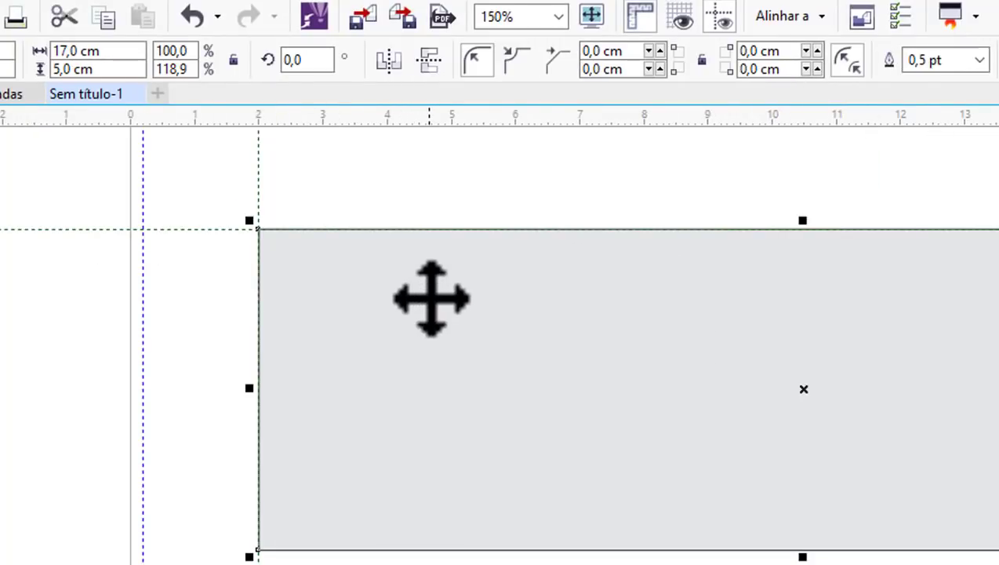
scroll(431, 298, "down", 1)
left_click(512, 478)
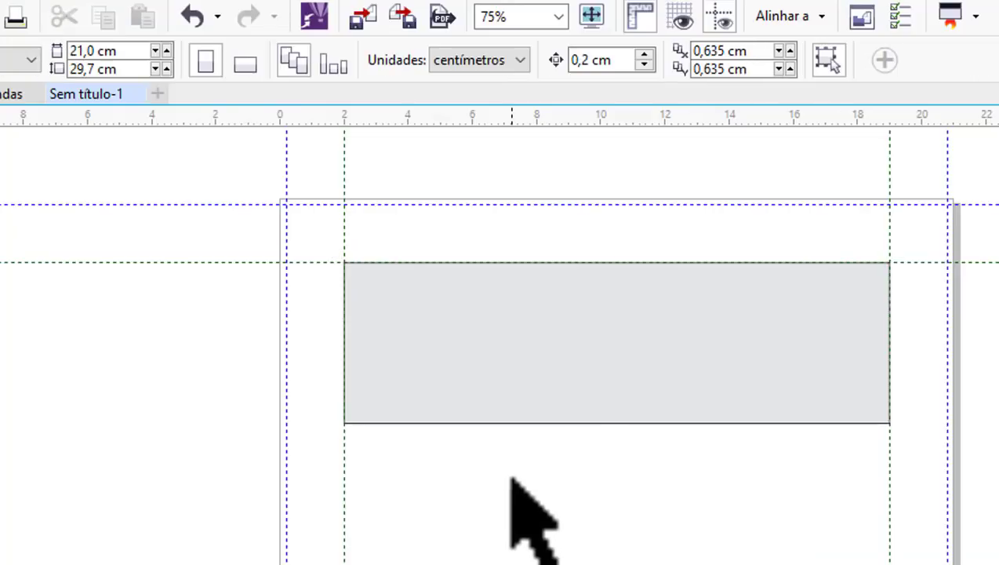
Step: Set the grey flap rectangle's width to 17,0 cm
left_click(502, 384)
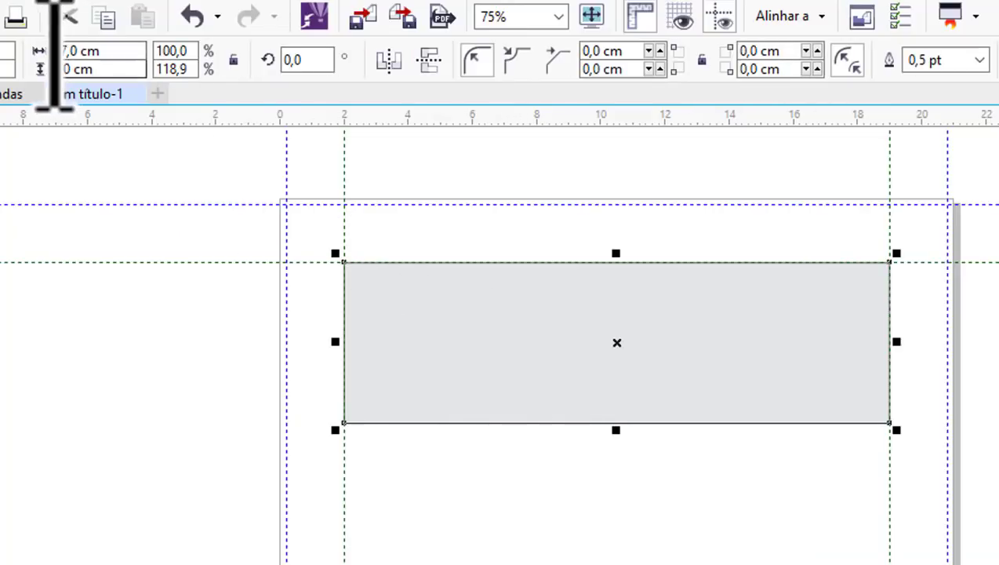
left_click_drag(106, 52, 33, 52)
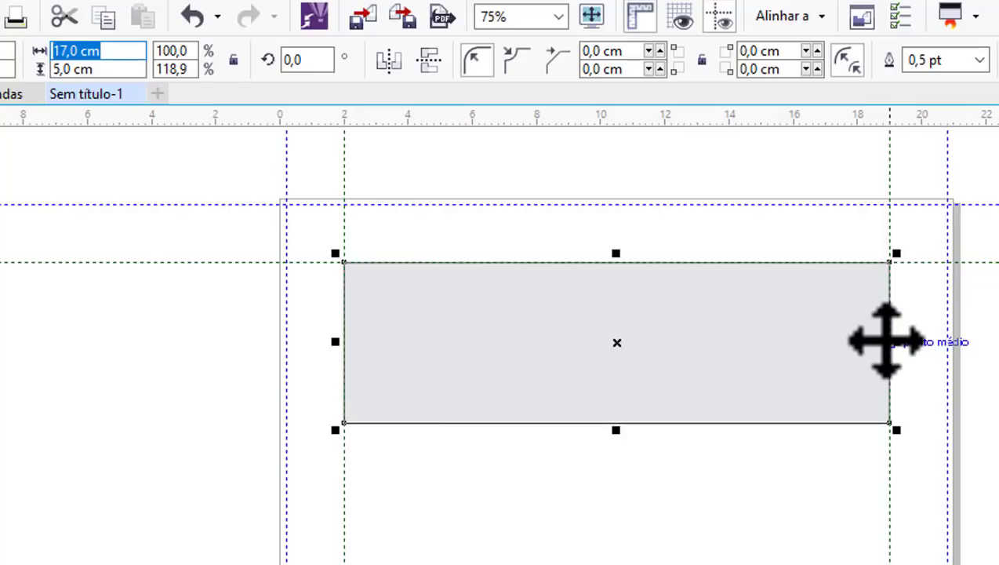
key("Escape")
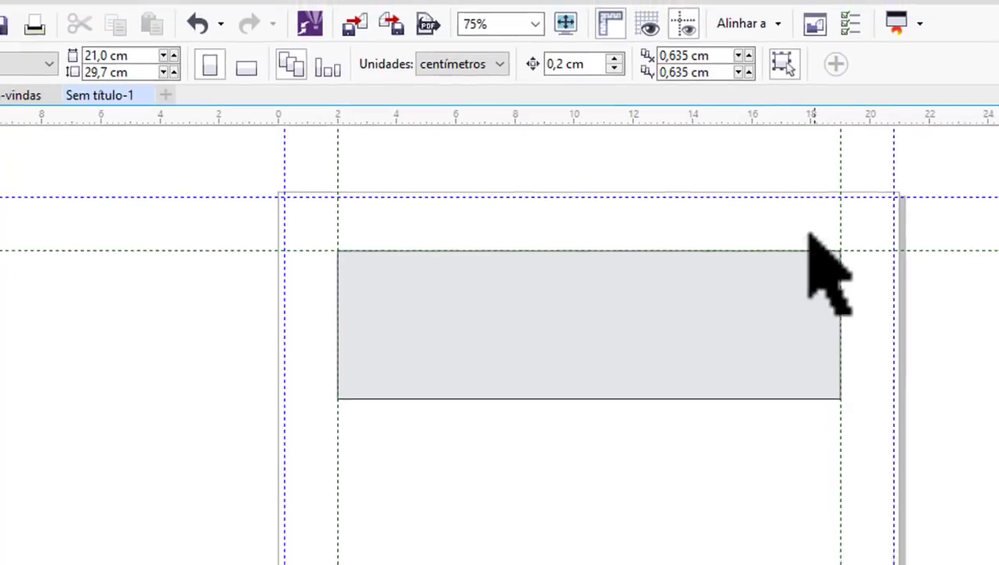
scroll(631, 192, "down", 3)
scroll(626, 216, "down", 1)
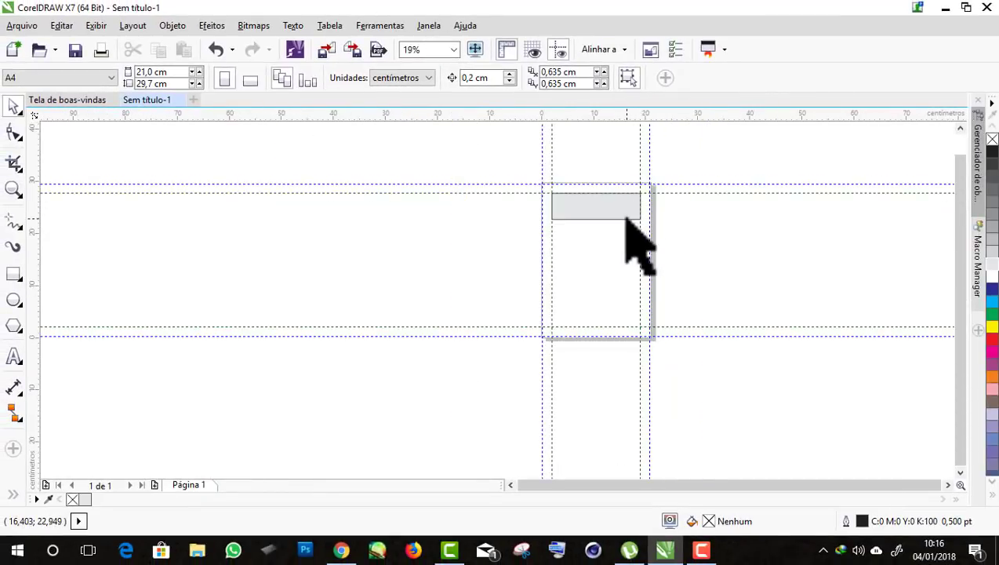
scroll(626, 217, "up", 2)
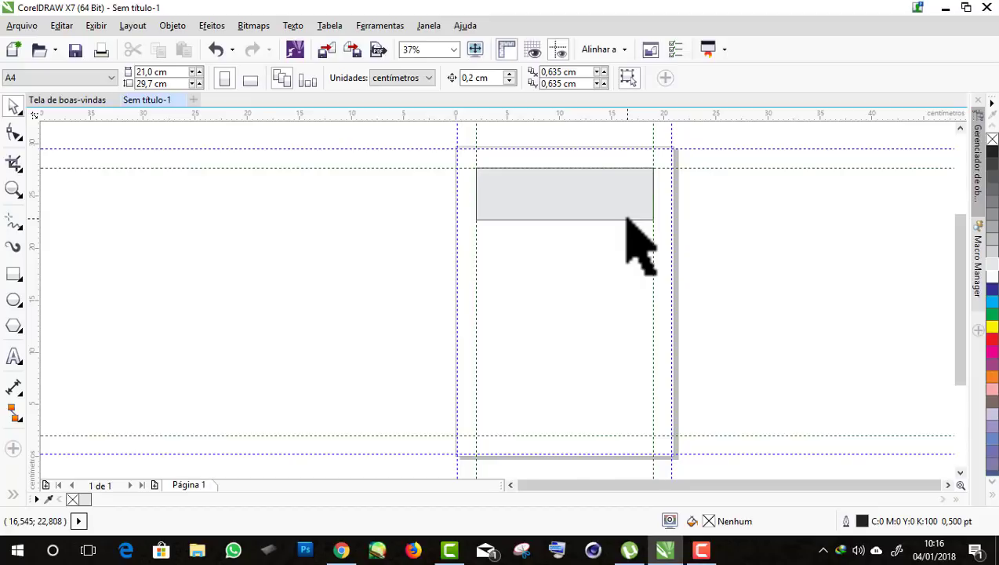
left_click(588, 194)
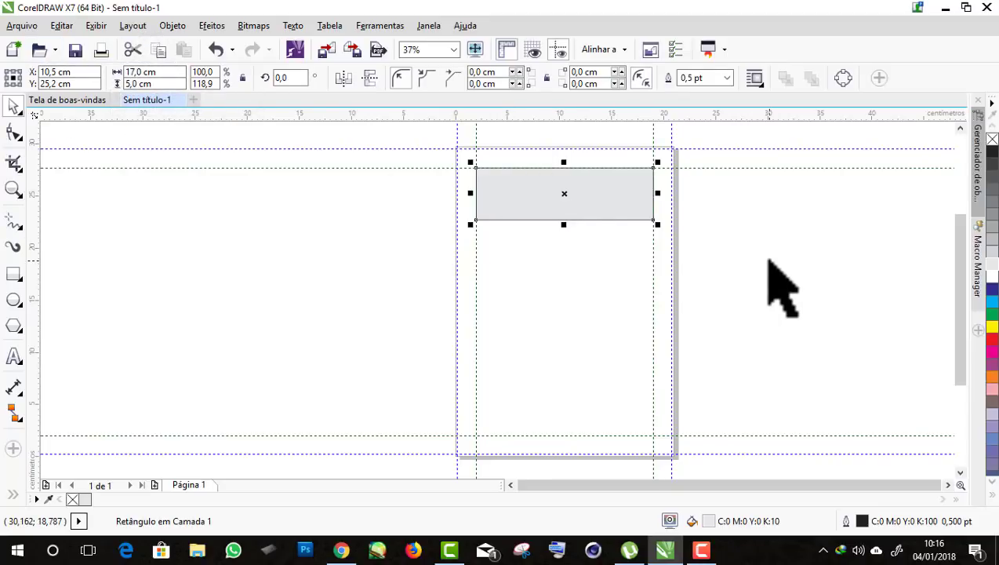
left_click(709, 222)
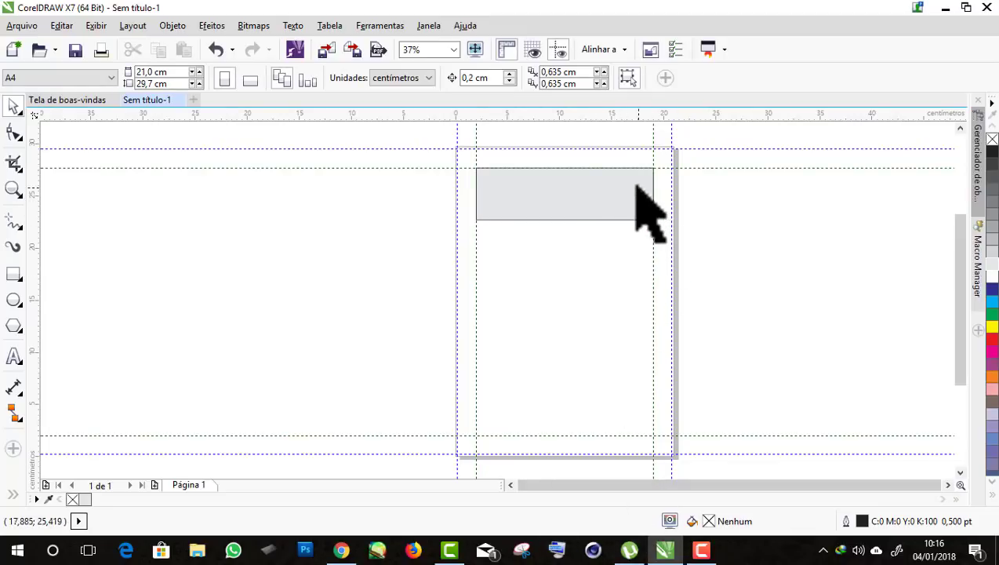
scroll(633, 186, "up", 2)
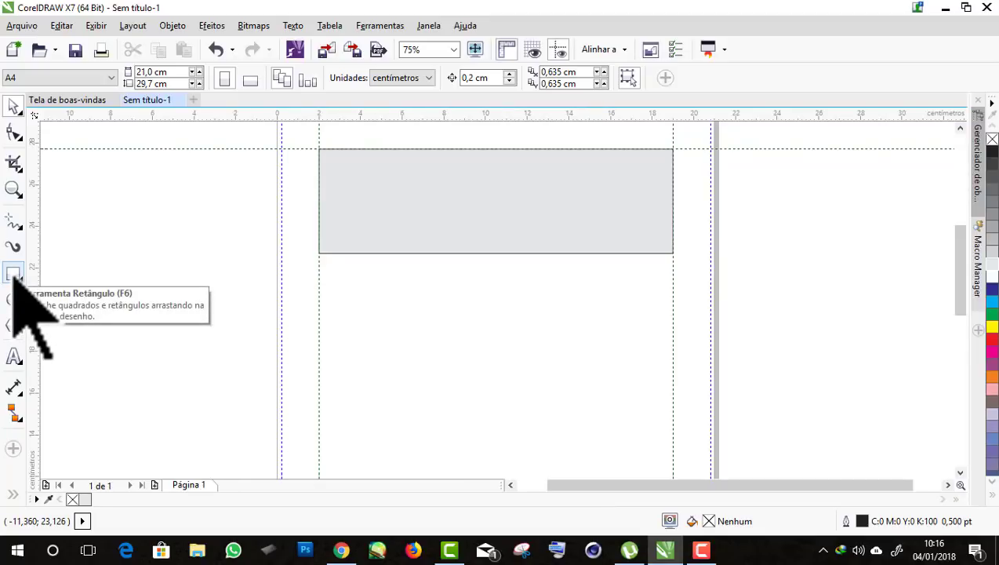
Step: Add a horizontal guideline at the flap's bottom edge
left_click(15, 286)
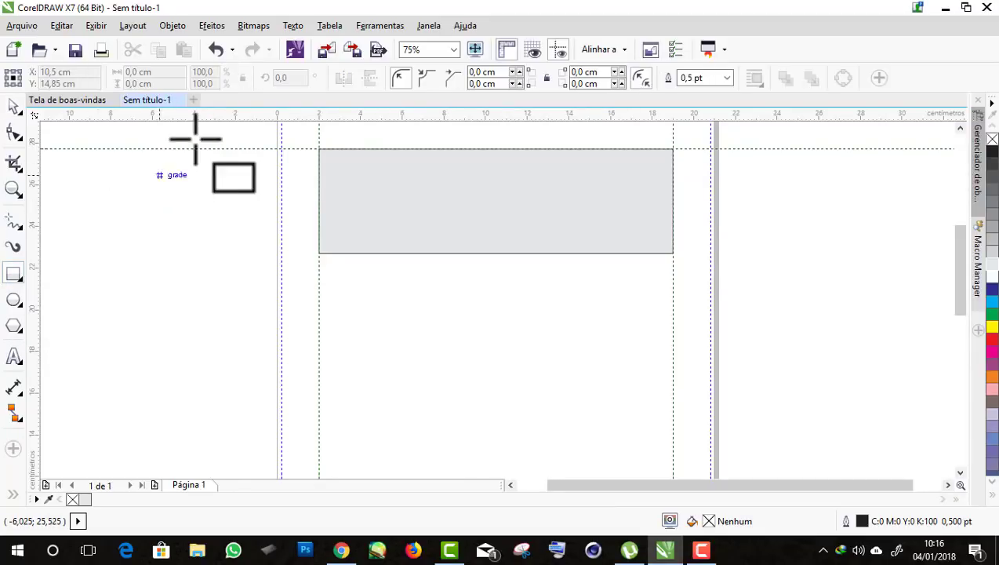
mouse_move(223, 118)
left_mouse_down()
mouse_move(497, 337)
mouse_move(503, 252)
left_mouse_up()
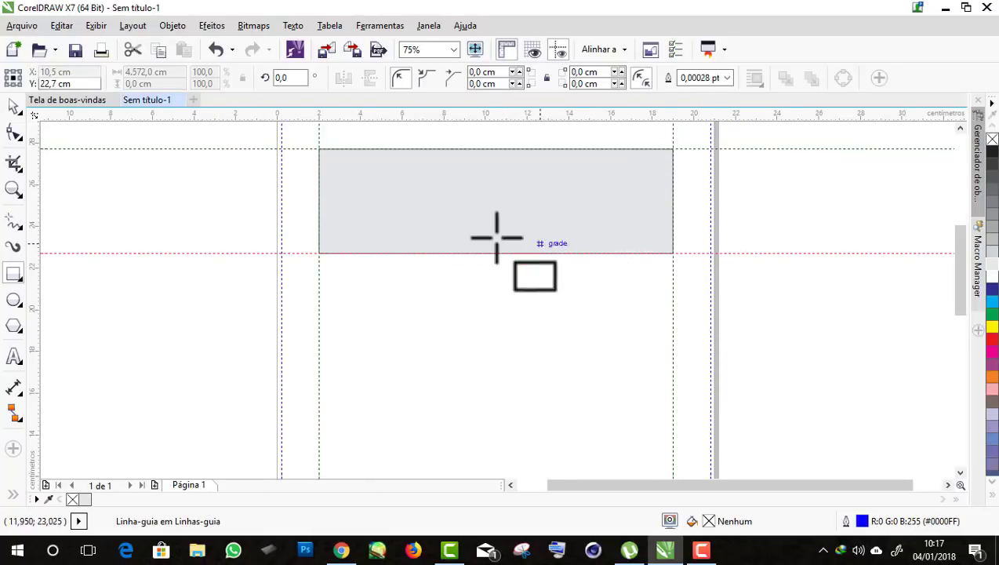
scroll(385, 200, "down", 1)
scroll(476, 225, "up", 1)
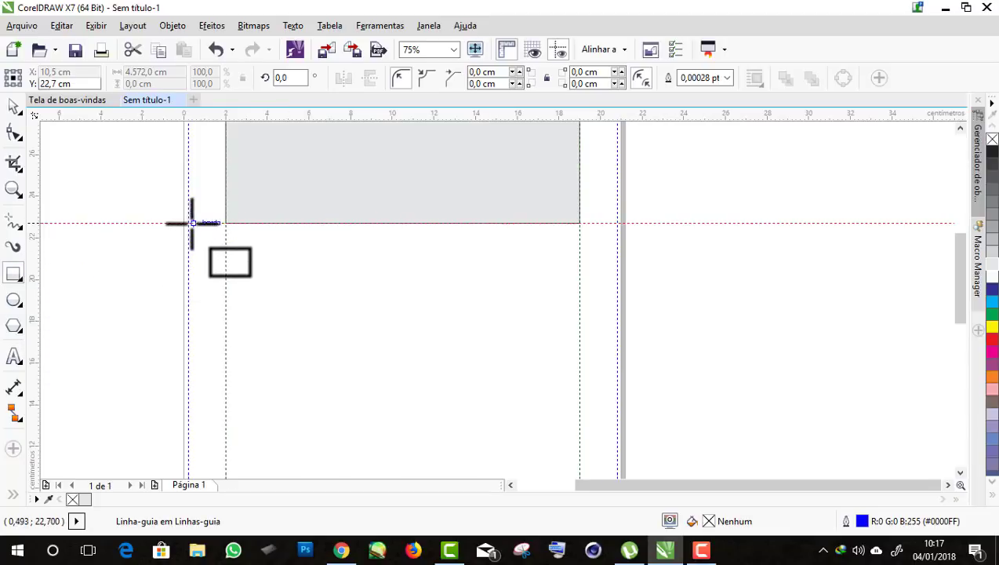
Step: Draw a page-wide 20,6 × 10,299 cm rectangle below the guideline, filled 10% black
mouse_move(188, 223)
left_mouse_down()
mouse_move(265, 387)
mouse_move(603, 387)
left_mouse_up()
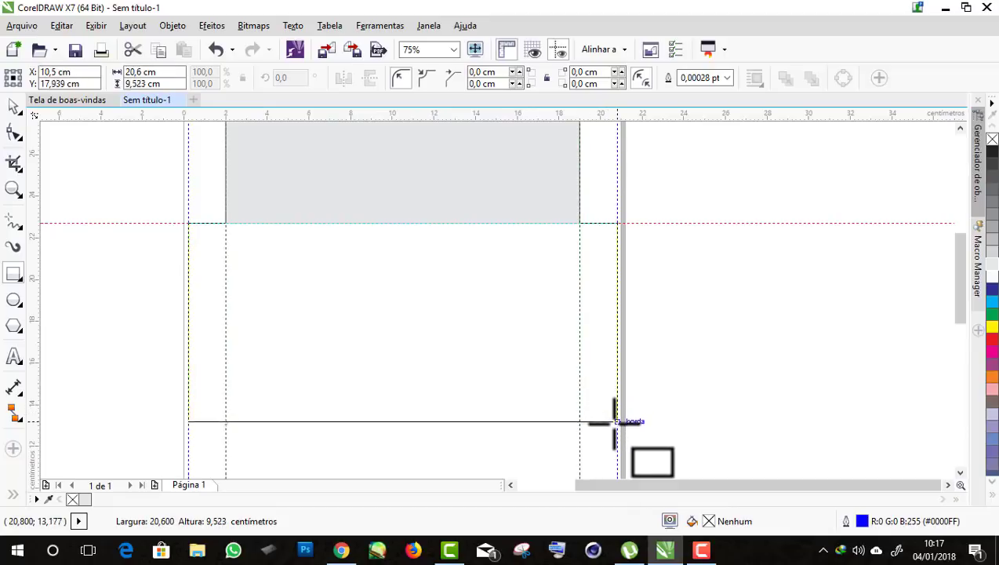
left_click_drag(611, 387, 618, 438)
scroll(481, 253, "down", 1)
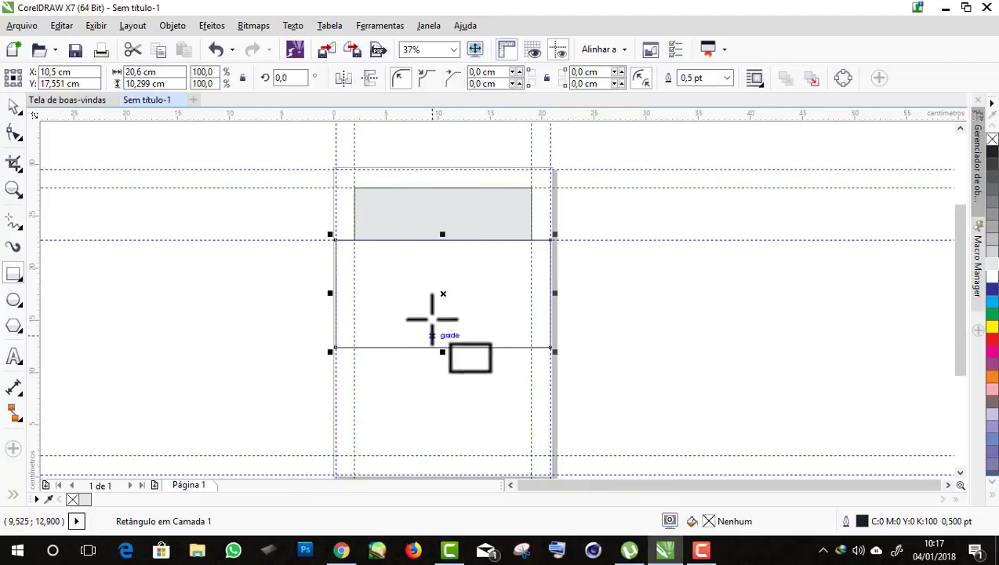
scroll(434, 285, "up", 1)
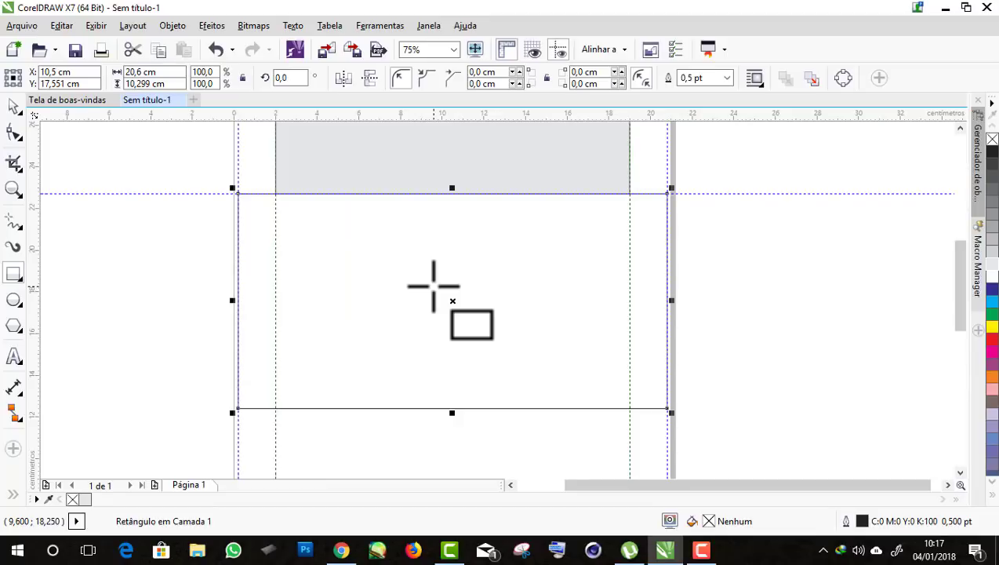
scroll(434, 285, "down", 1)
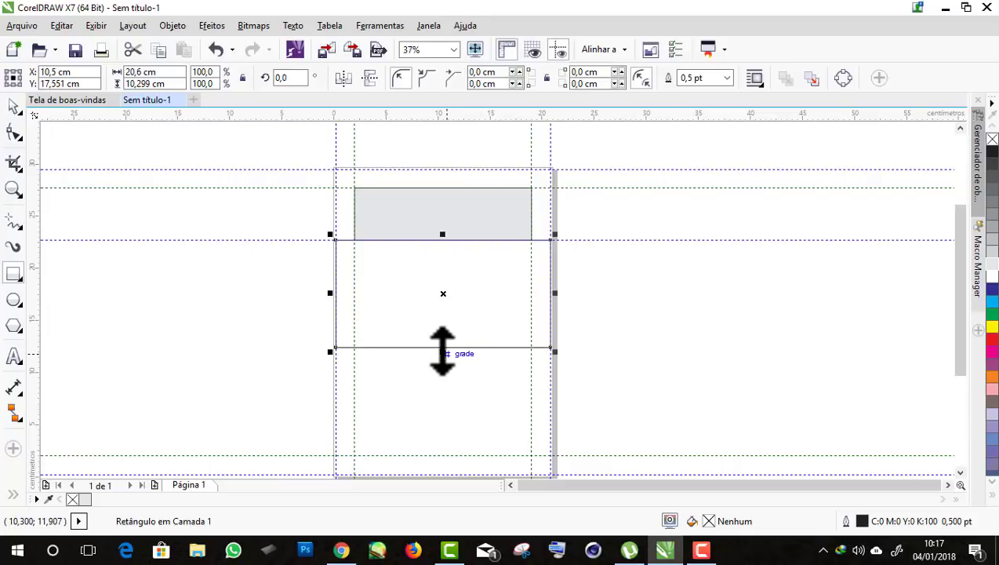
scroll(442, 351, "up", 1)
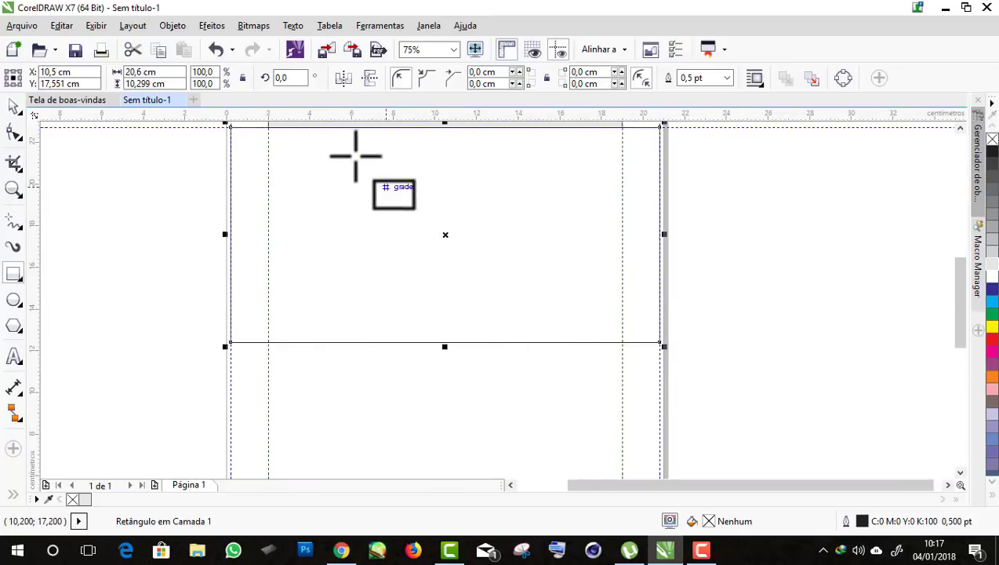
left_click(993, 265)
Step: Set the lower rectangle to 11,5 cm tall and snap its top to the flap guideline
scroll(452, 380, "down", 1)
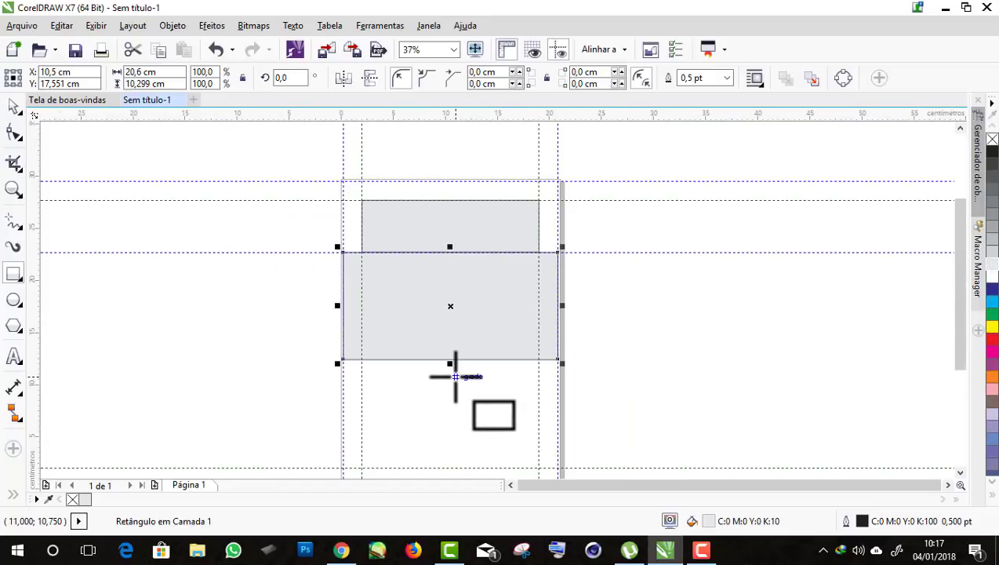
scroll(375, 268, "up", 1)
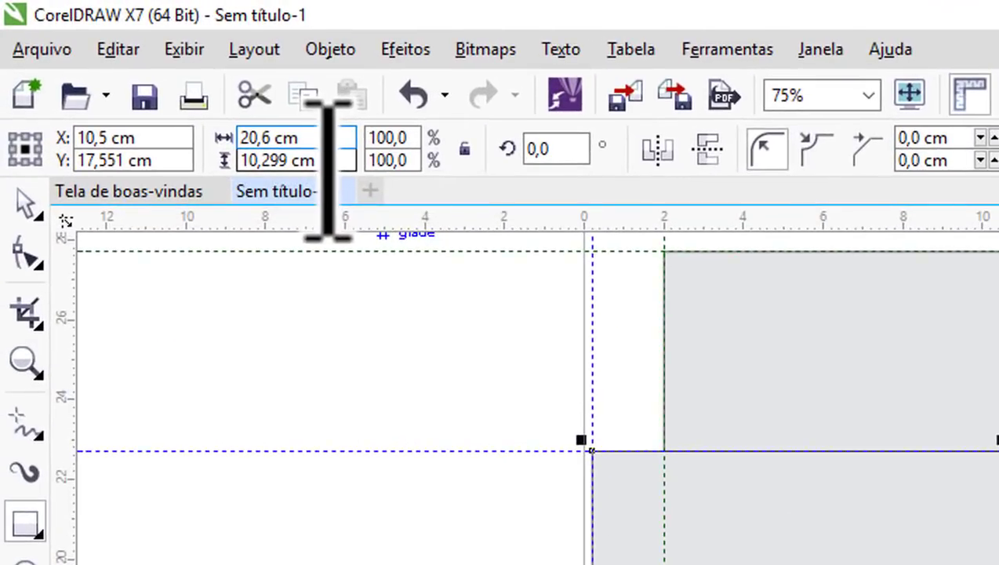
left_click(326, 161)
type("11,5")
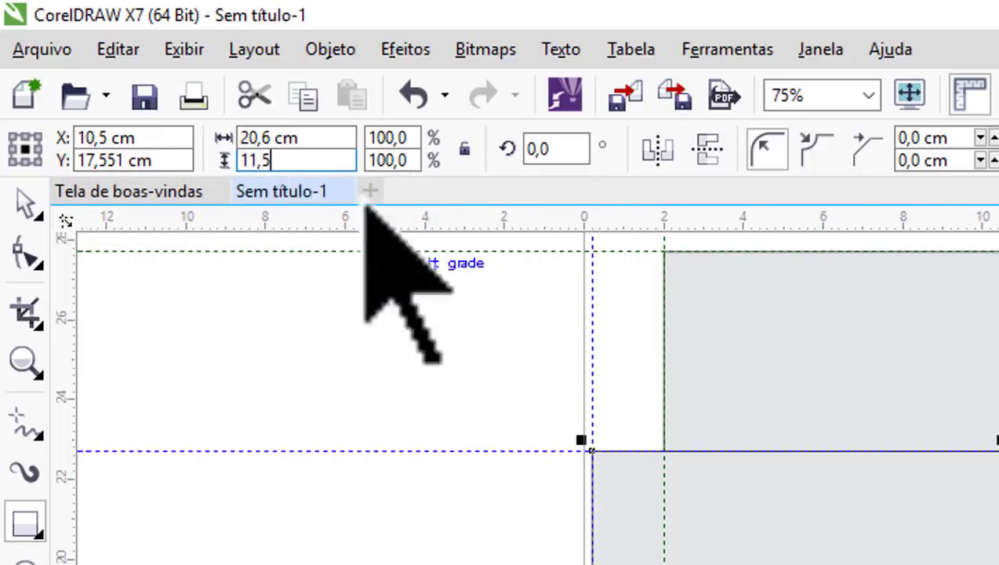
key("Return")
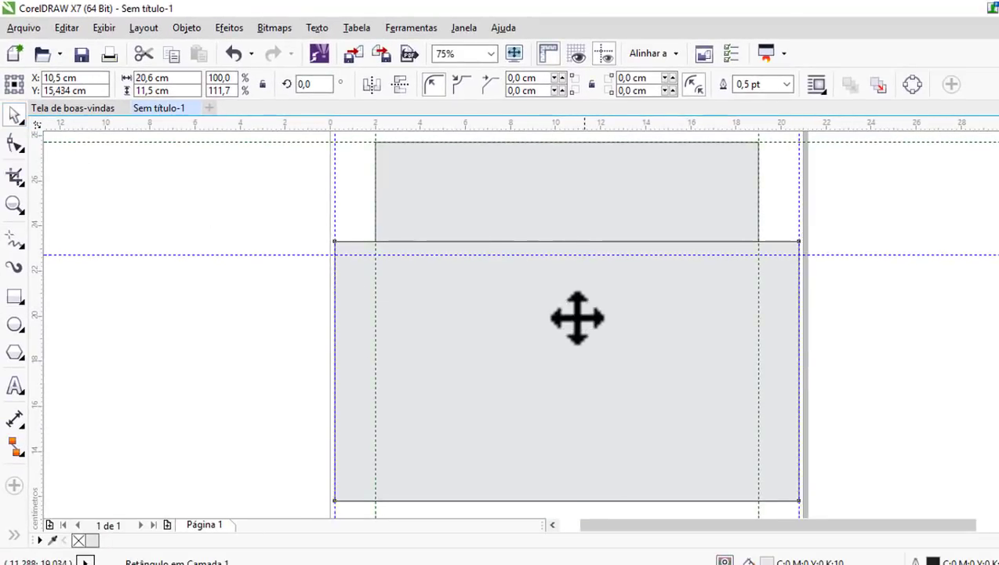
left_click_drag(576, 319, 575, 367)
scroll(558, 316, "up", 2)
left_click_drag(575, 466, 571, 402)
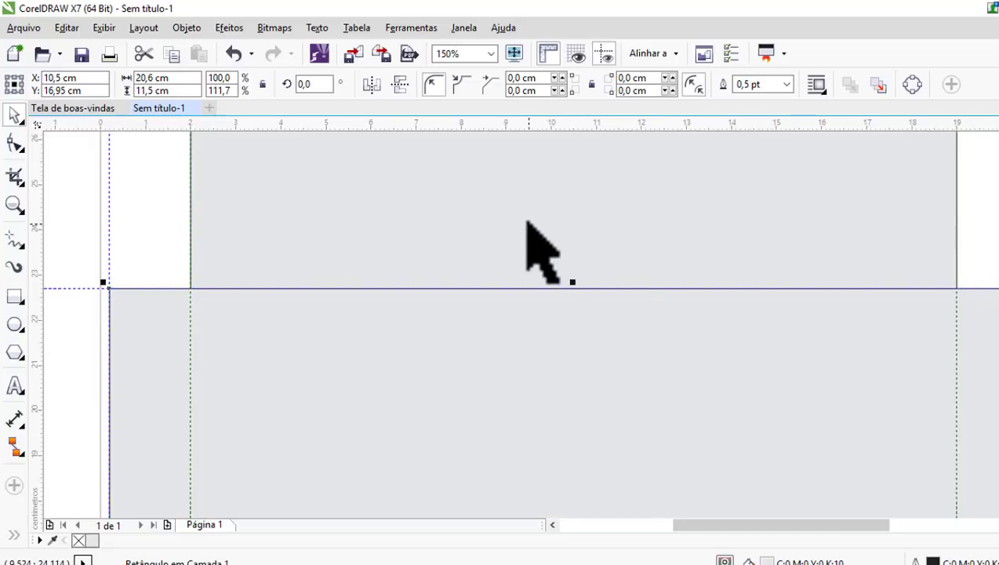
scroll(527, 222, "down", 3)
scroll(524, 217, "down", 2)
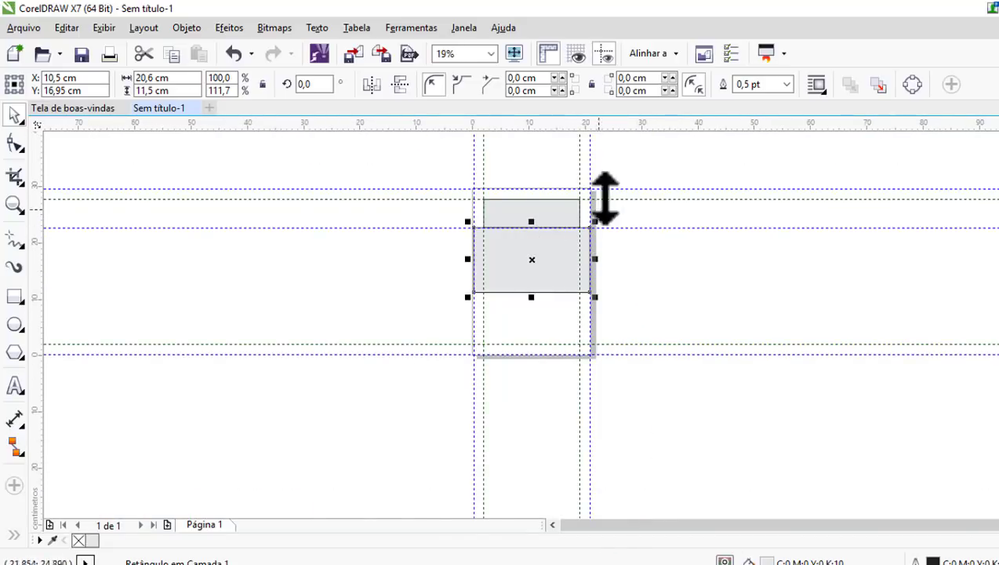
scroll(605, 199, "up", 2)
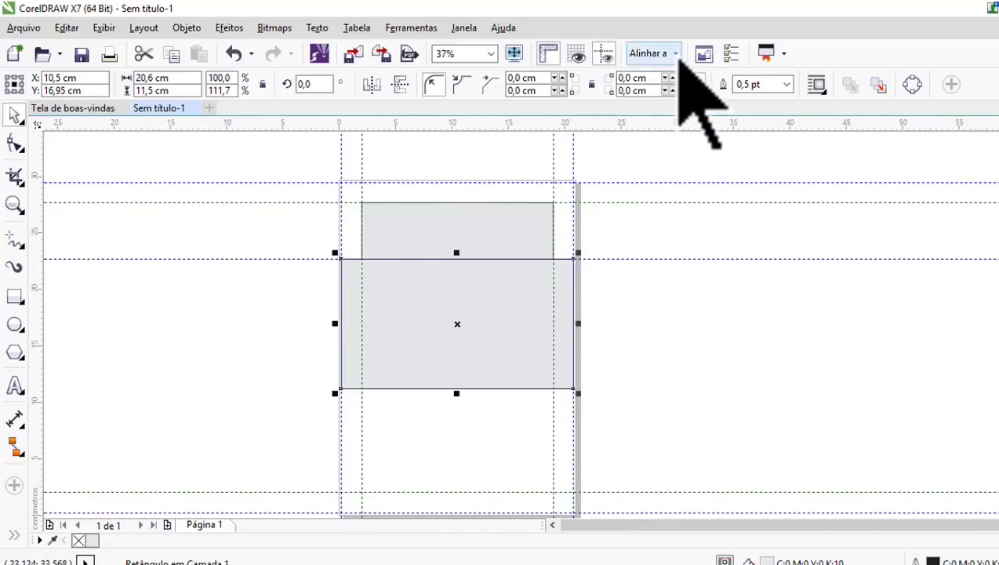
Step: Add a guideline at the lower rectangle's bottom edge and draw a 17 cm wide rectangle below it
left_click(677, 59)
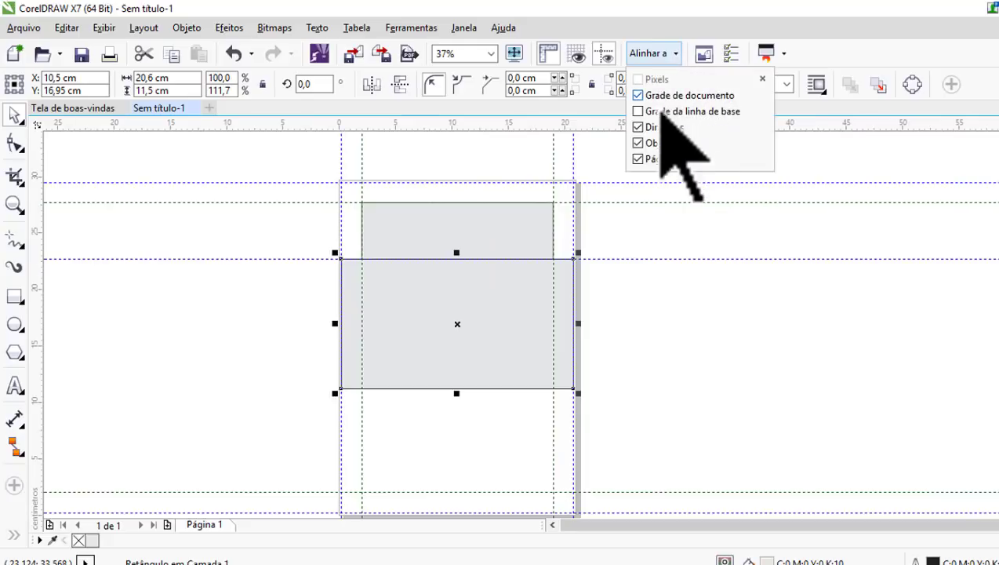
left_click(819, 145)
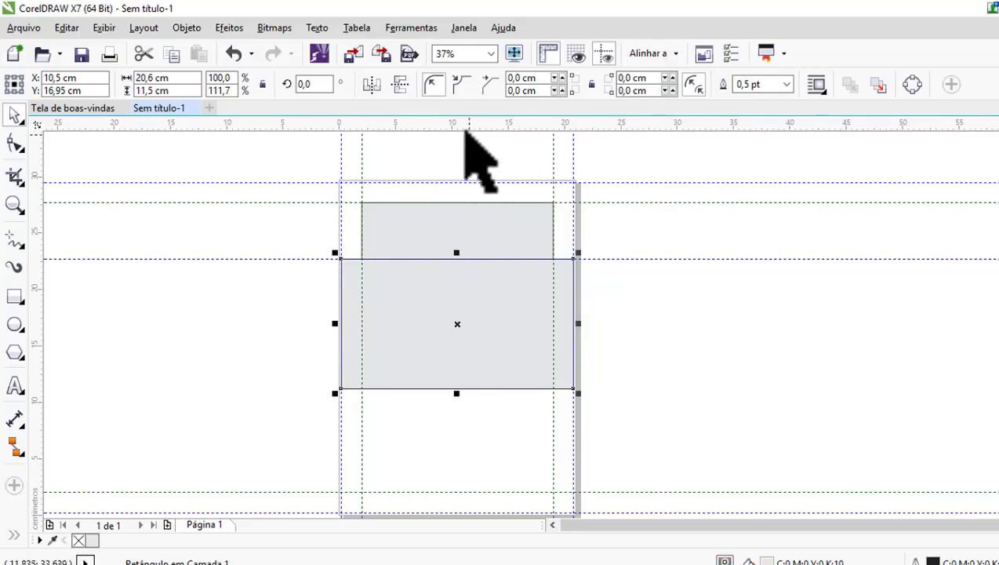
scroll(487, 341, "down", 2)
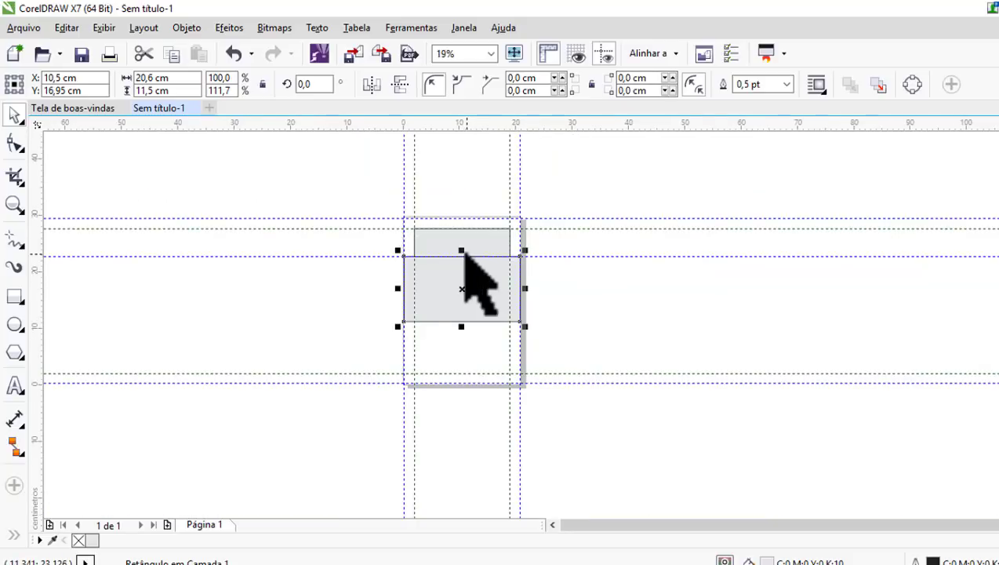
scroll(461, 322, "up", 2)
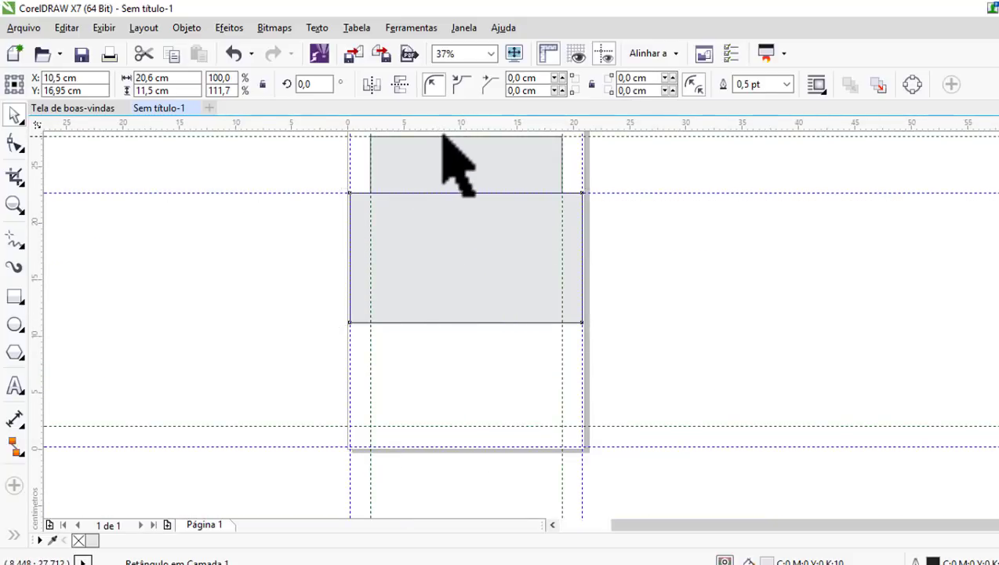
scroll(443, 135, "up", 2)
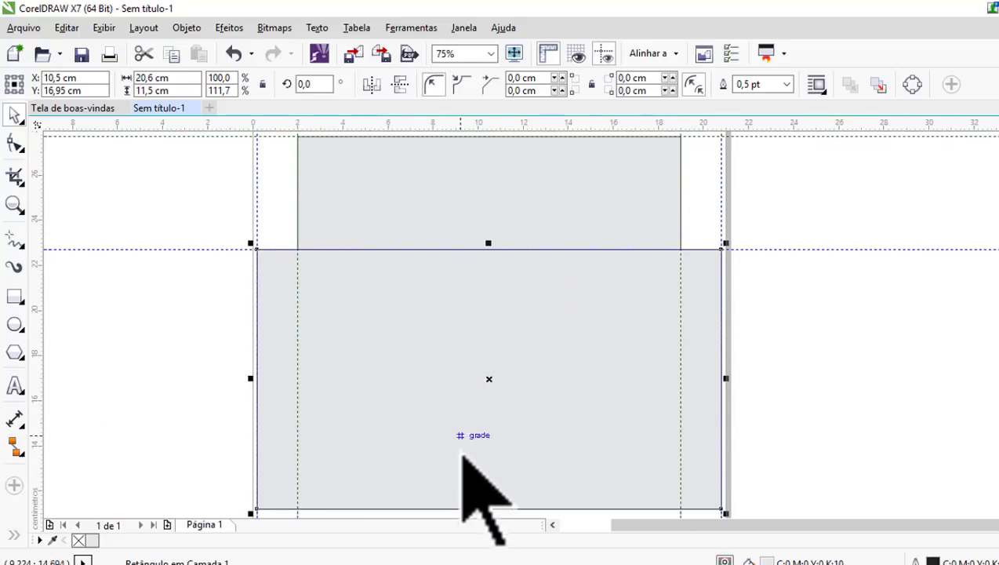
left_click(470, 509)
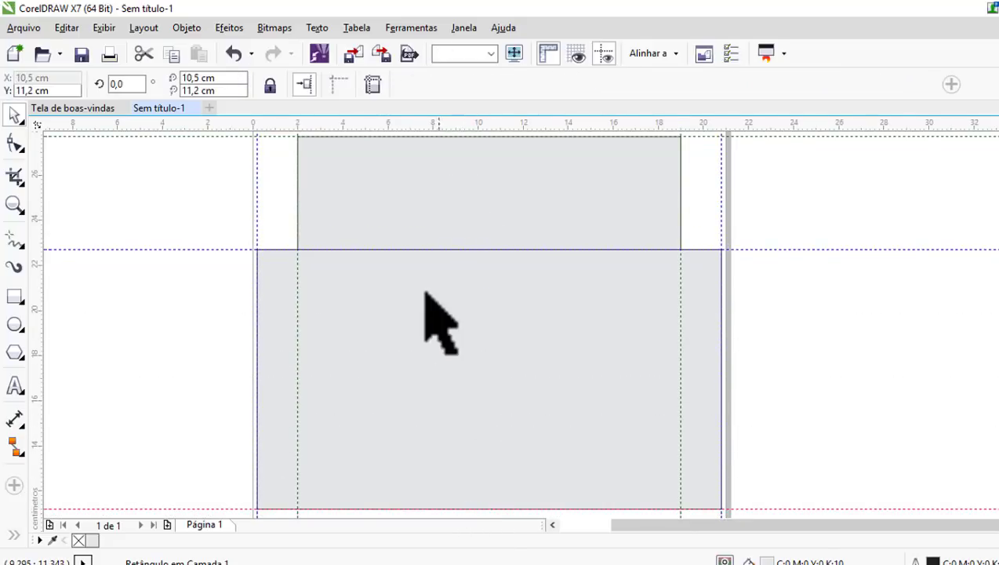
scroll(426, 295, "down", 4)
scroll(465, 396, "up", 2)
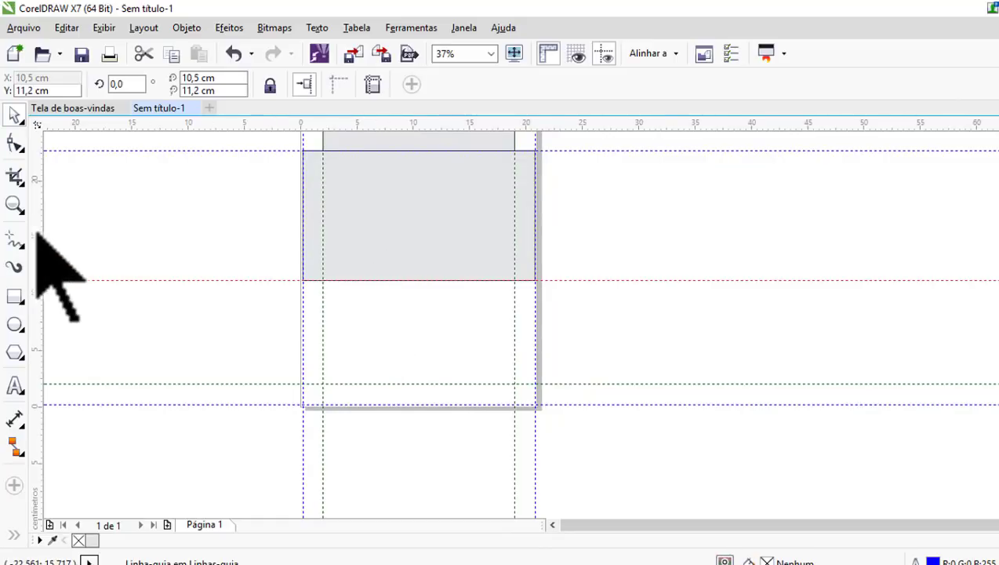
left_click(15, 298)
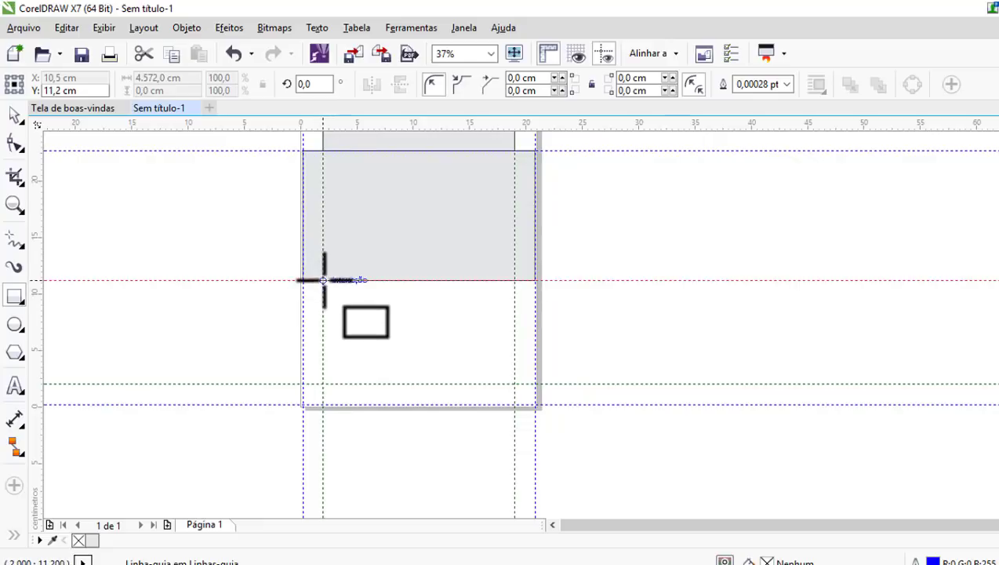
left_click_drag(323, 280, 514, 384)
Step: Fill the new lower rectangle with 10% grey
scroll(485, 326, "up", 2)
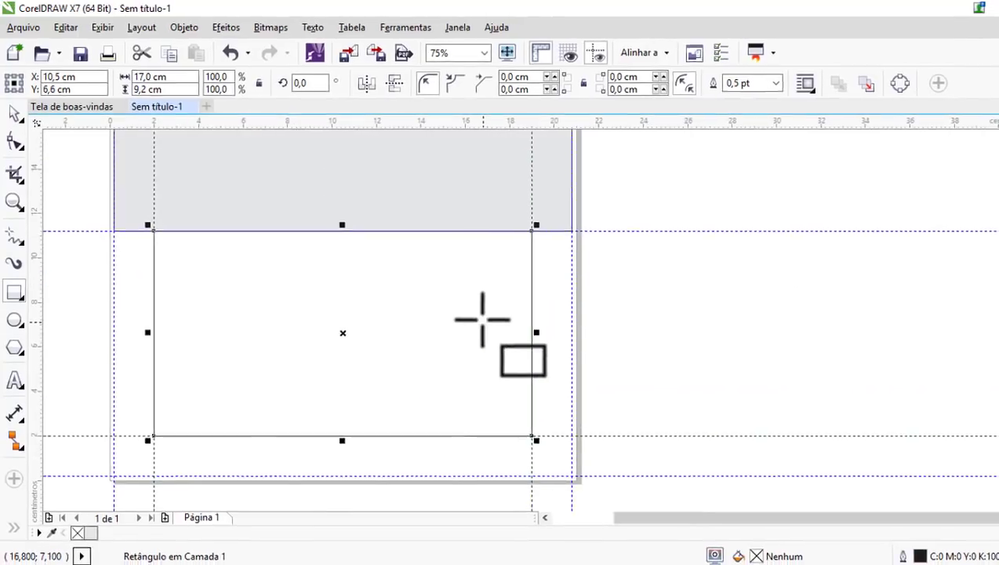
scroll(482, 319, "down", 2)
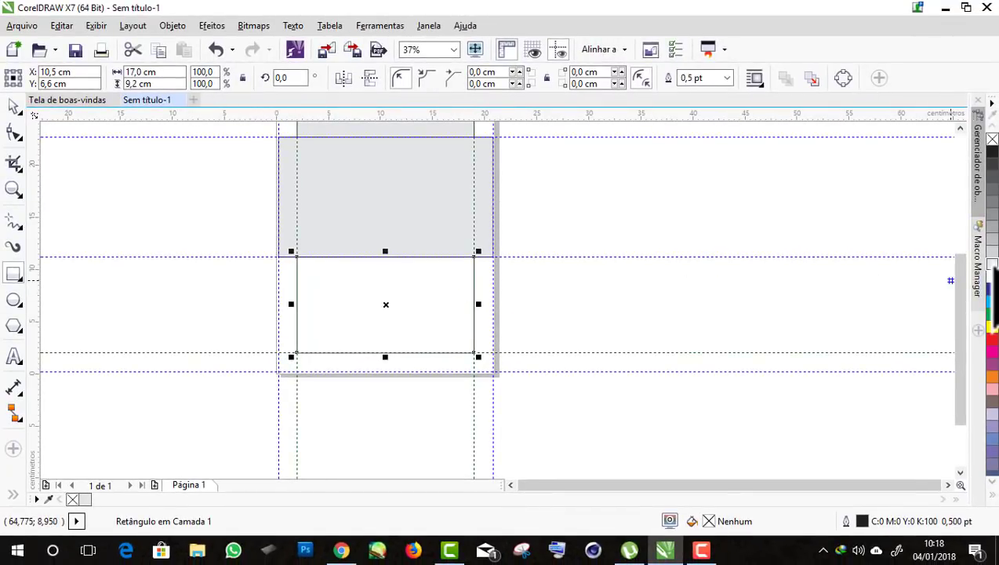
left_click(992, 264)
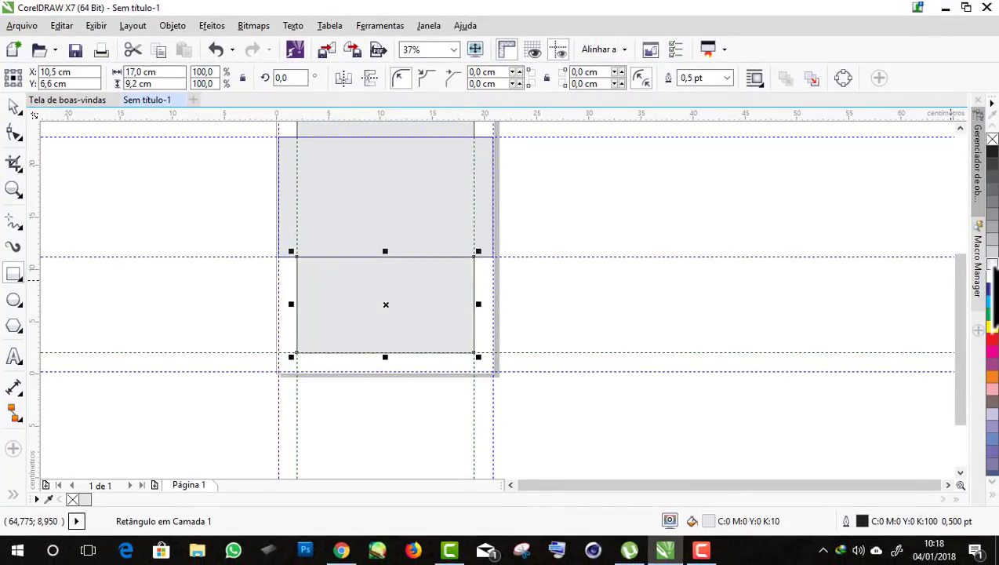
scroll(453, 290, "down", 2)
scroll(425, 234, "up", 2)
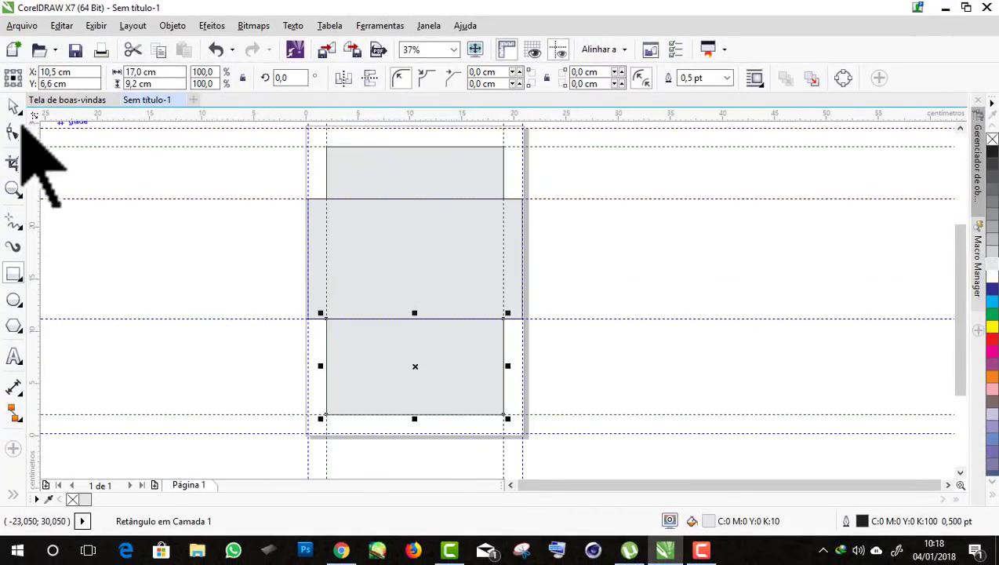
scroll(427, 387, "up", 2)
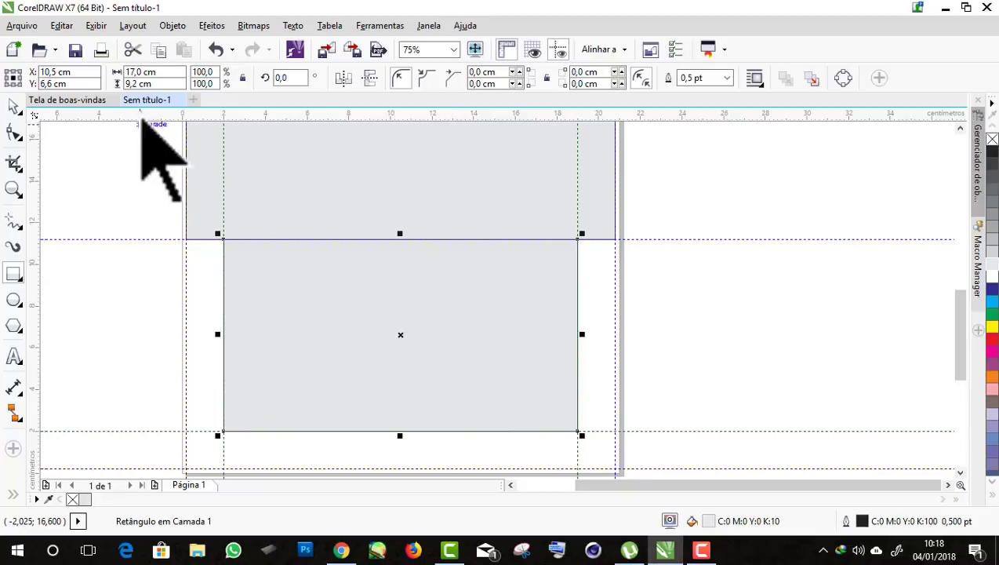
Step: Change the lower rectangle's height from 9,2 cm to 11 cm
left_click(164, 84)
left_click_drag(164, 84, 105, 88)
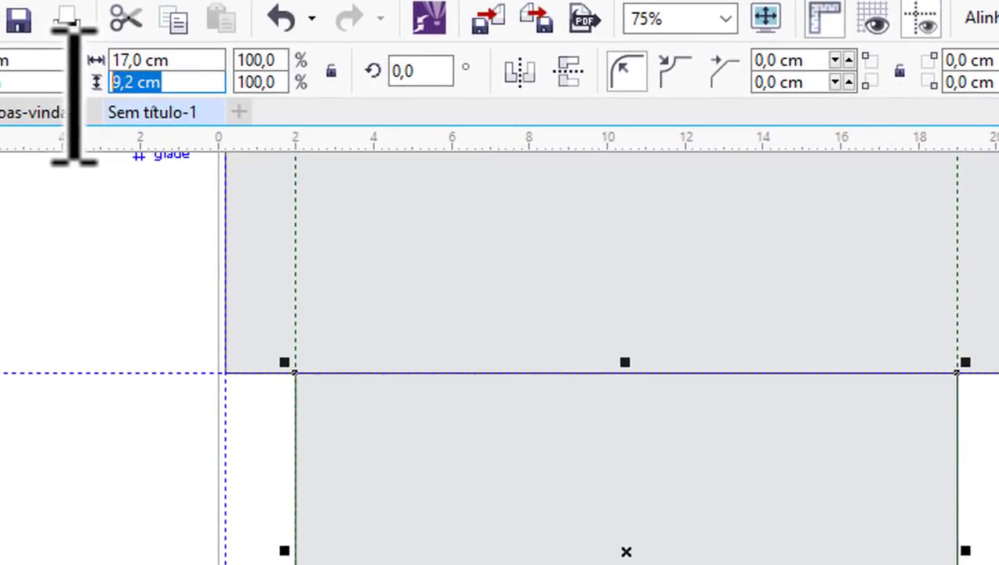
type("11")
key("Return")
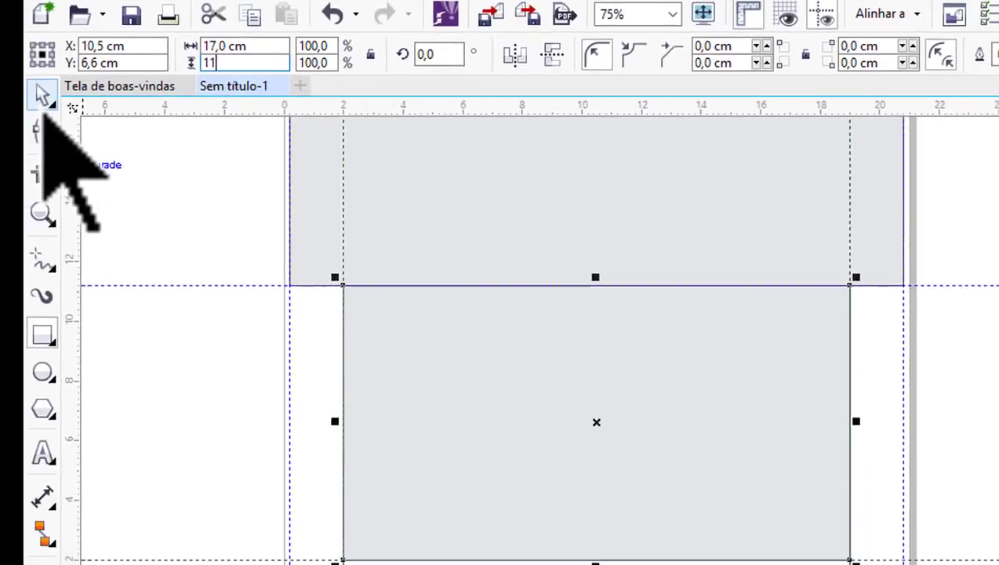
Step: Move the 17 × 11 cm rectangle so its top snaps to the fold guideline
scroll(839, 455, "down", 2)
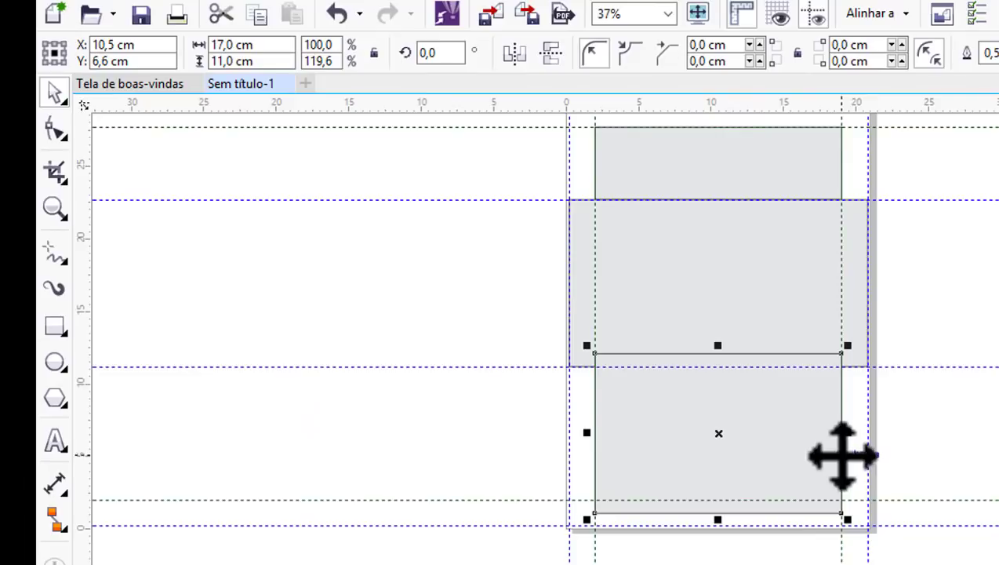
left_click(946, 302)
scroll(713, 439, "up", 2)
mouse_move(658, 345)
left_mouse_down()
mouse_move(676, 395)
mouse_move(669, 380)
left_mouse_up()
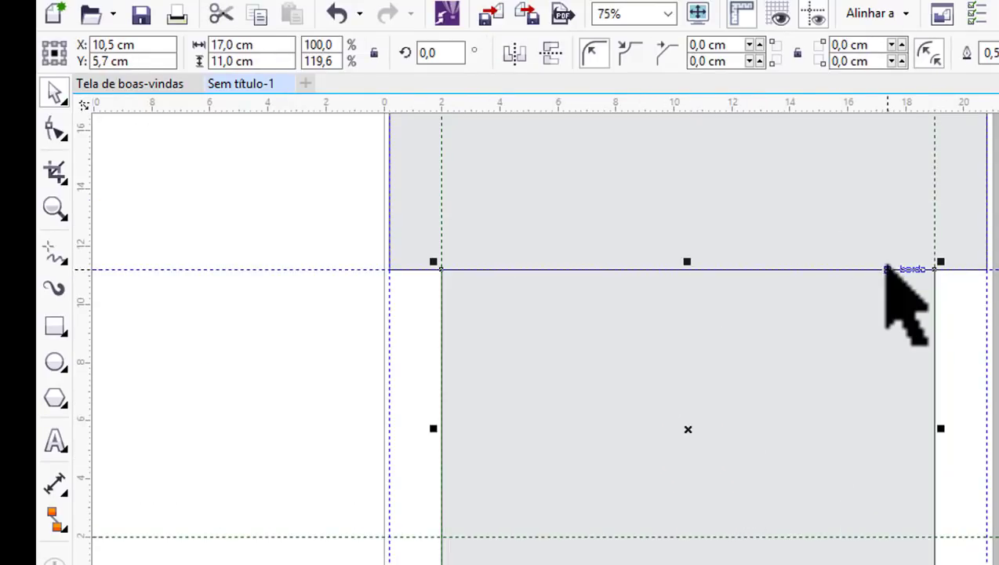
scroll(902, 300, "up", 2)
left_click_drag(800, 328, 786, 379)
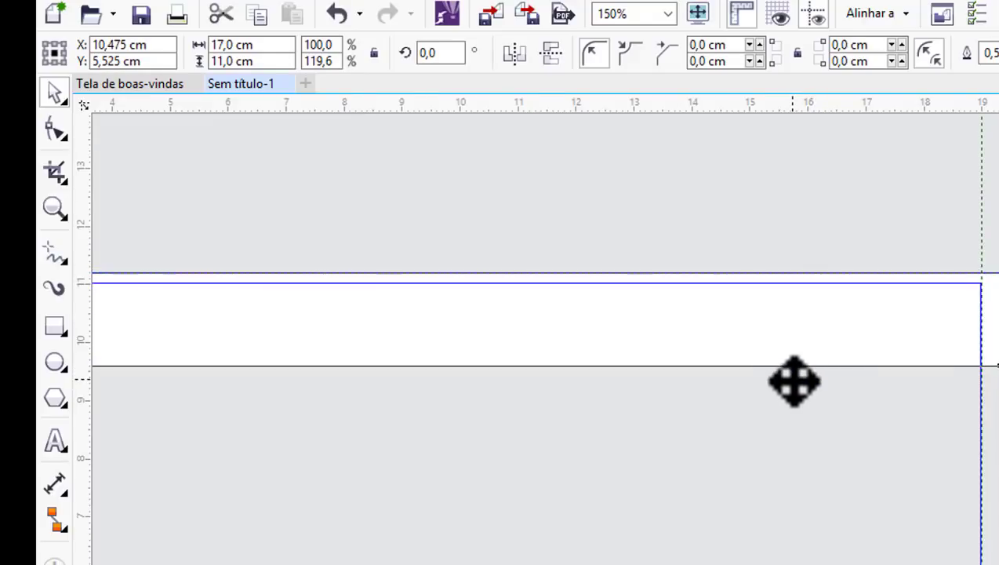
left_click_drag(787, 379, 797, 376)
scroll(796, 377, "down", 3)
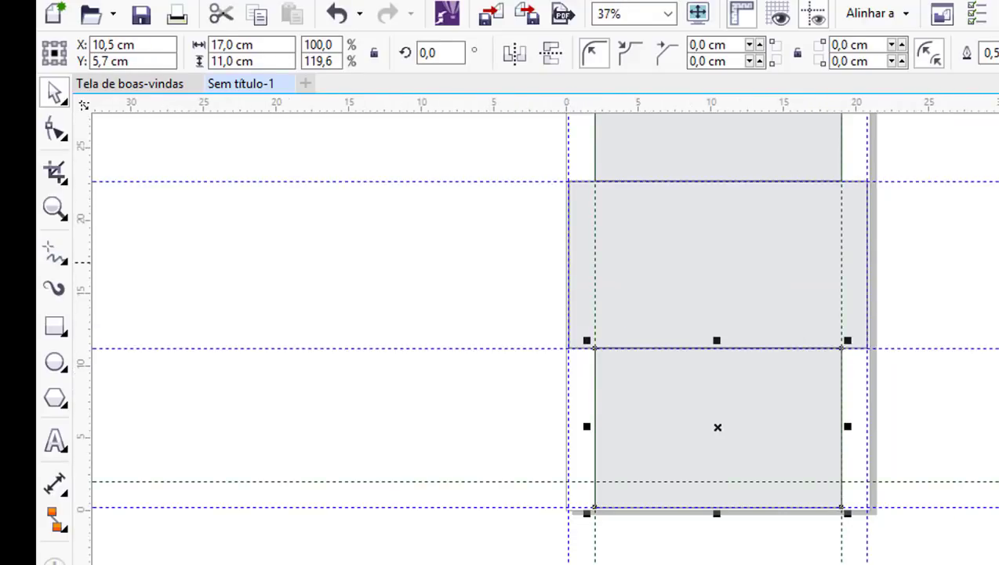
key("Escape")
scroll(658, 424, "down", 2)
scroll(670, 341, "up", 1)
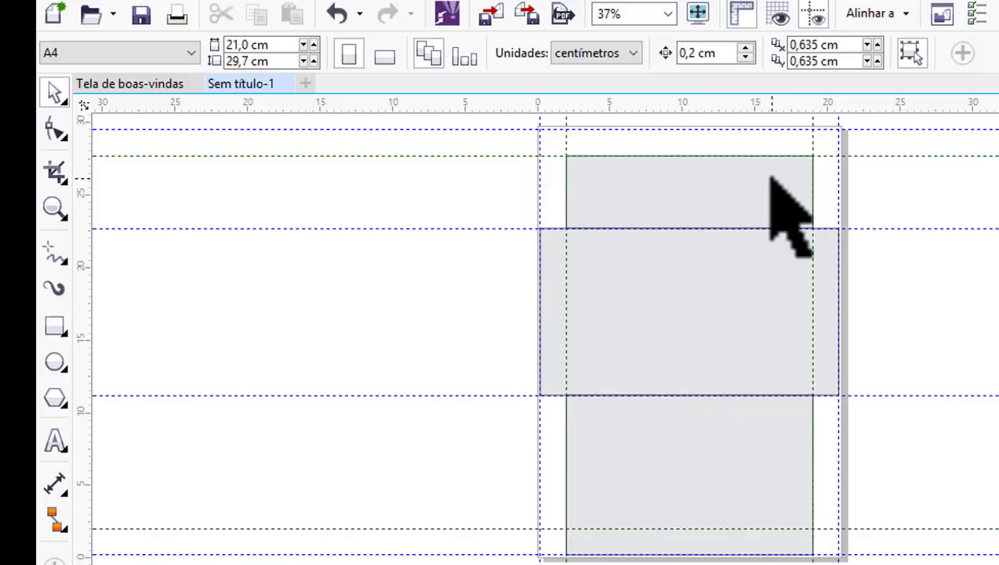
scroll(784, 217, "up", 1)
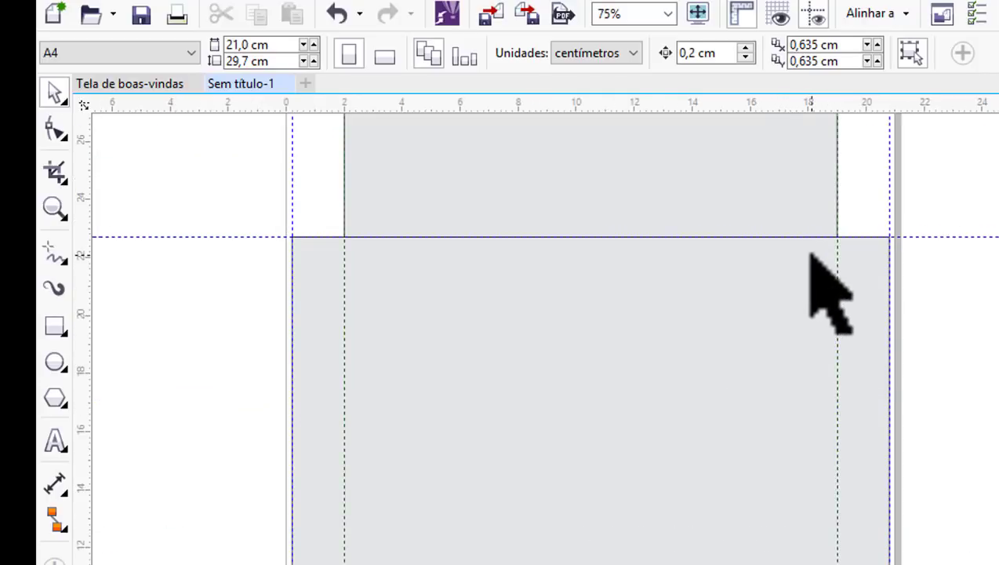
left_click(769, 314)
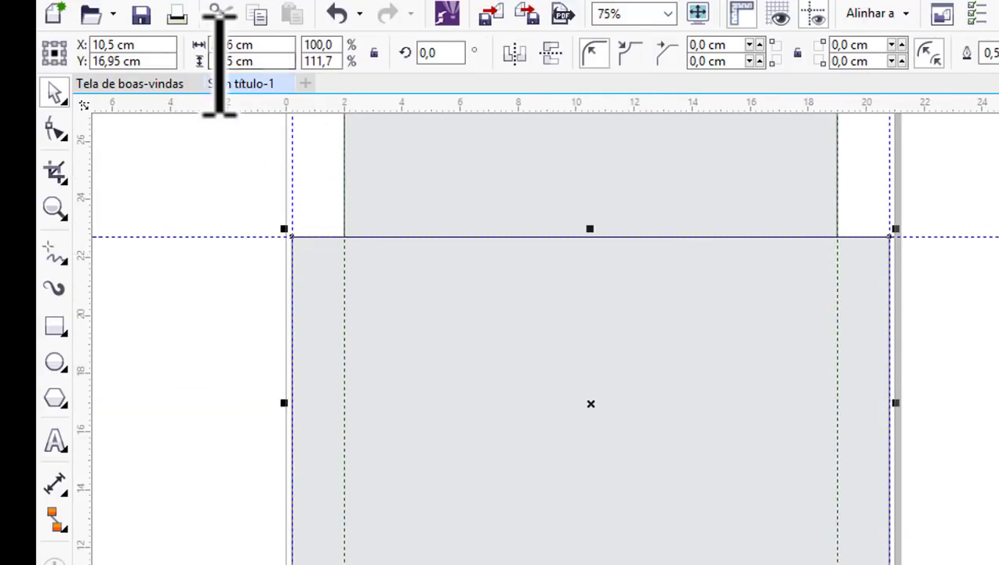
scroll(536, 222, "down", 2)
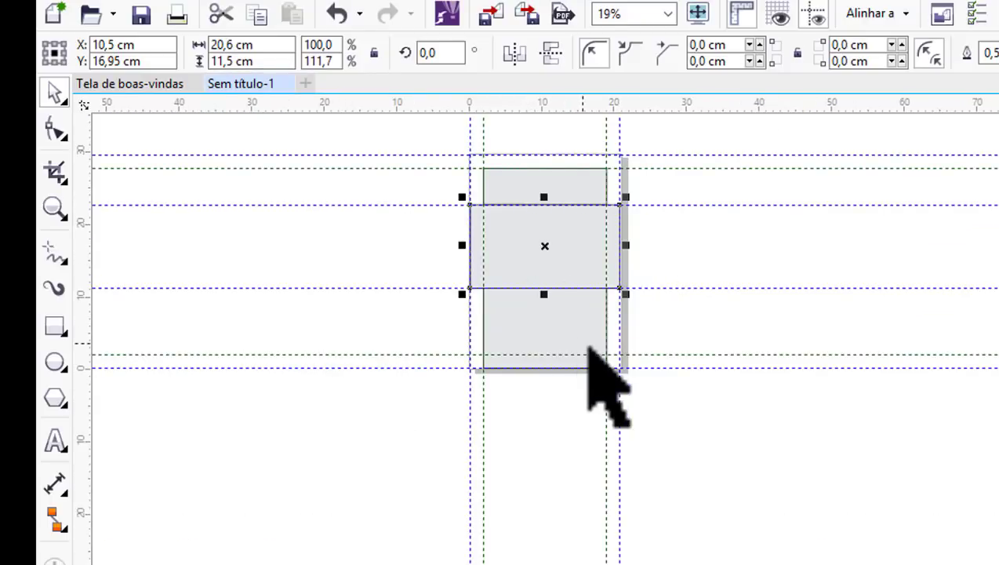
left_click(526, 335)
scroll(536, 335, "up", 2)
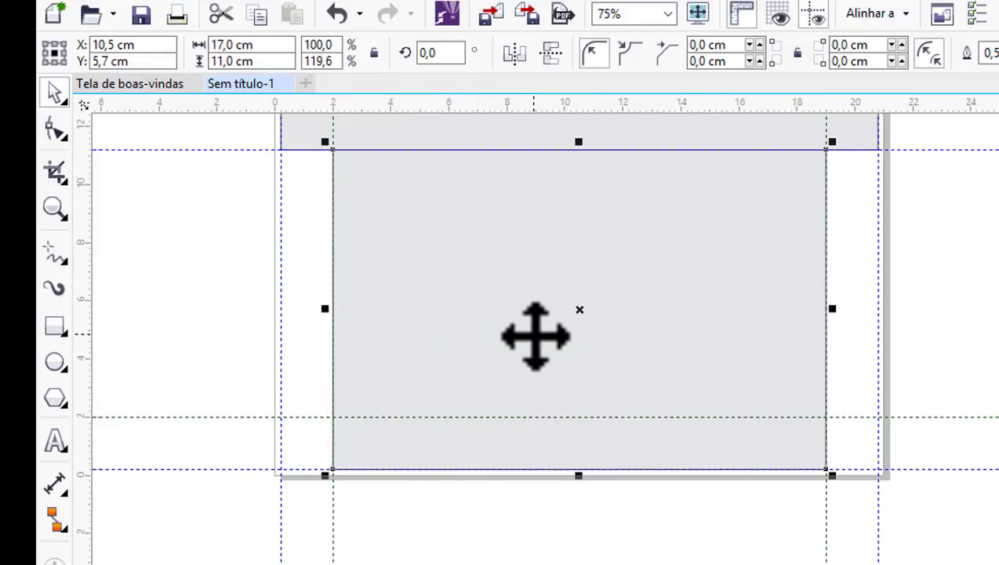
scroll(525, 318, "down", 1)
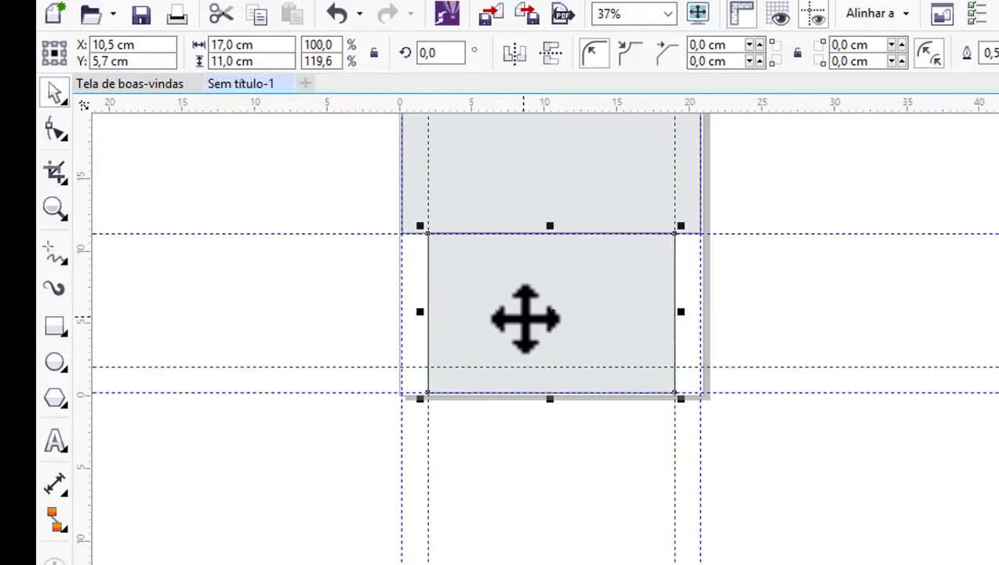
scroll(525, 319, "down", 1)
scroll(521, 285, "up", 1)
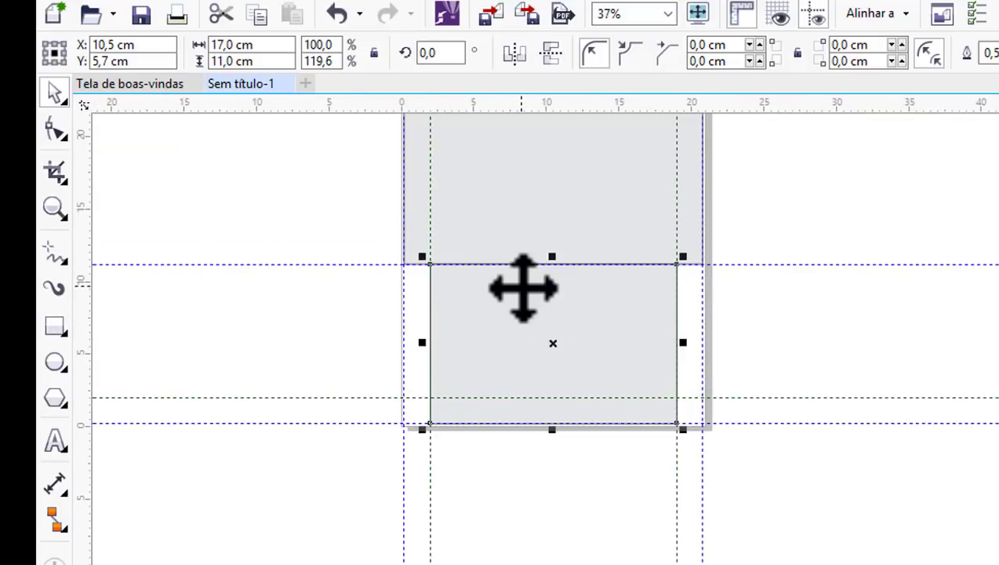
scroll(523, 288, "up", 1)
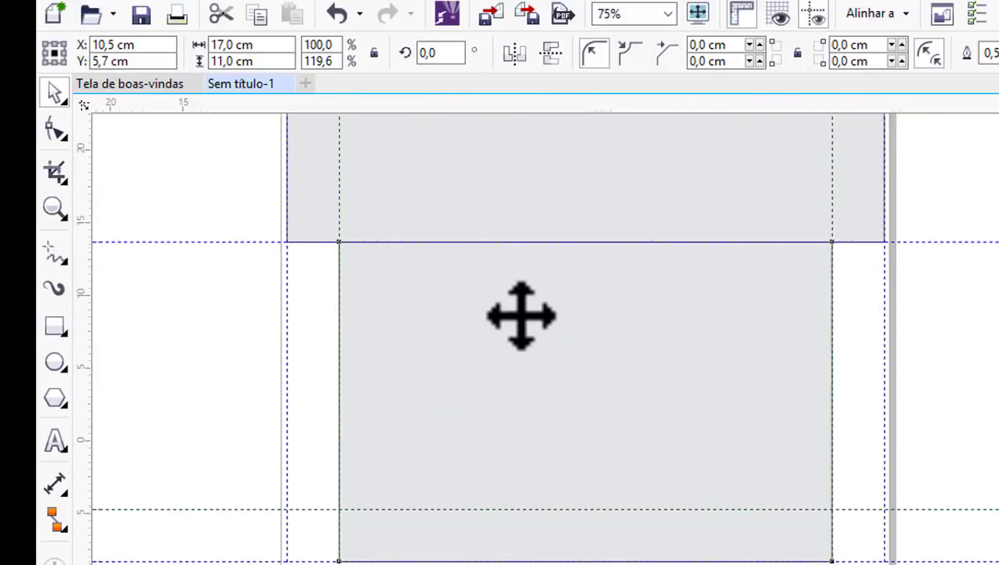
scroll(520, 315, "down", 2)
scroll(534, 223, "up", 1)
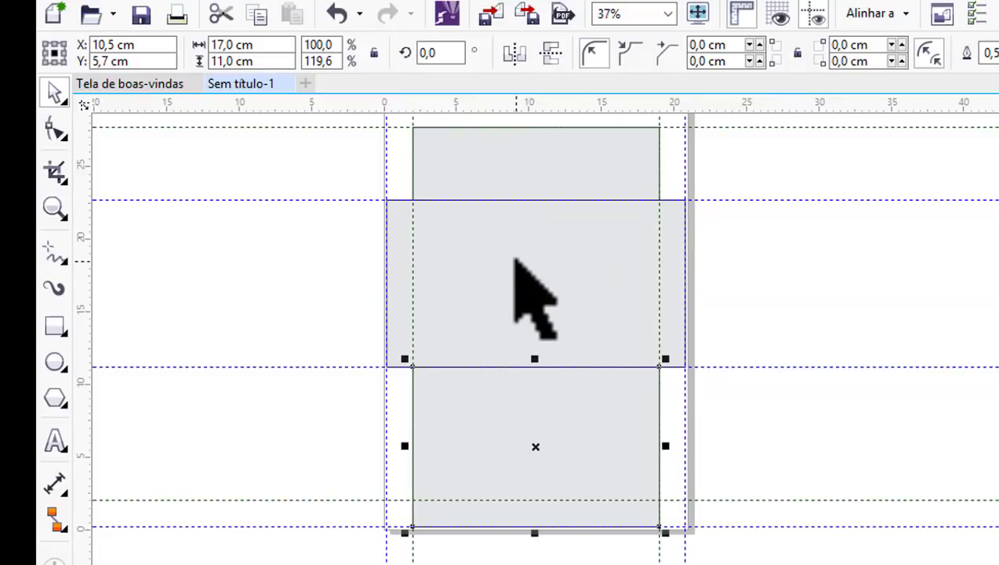
scroll(512, 257, "down", 1)
left_click(697, 257)
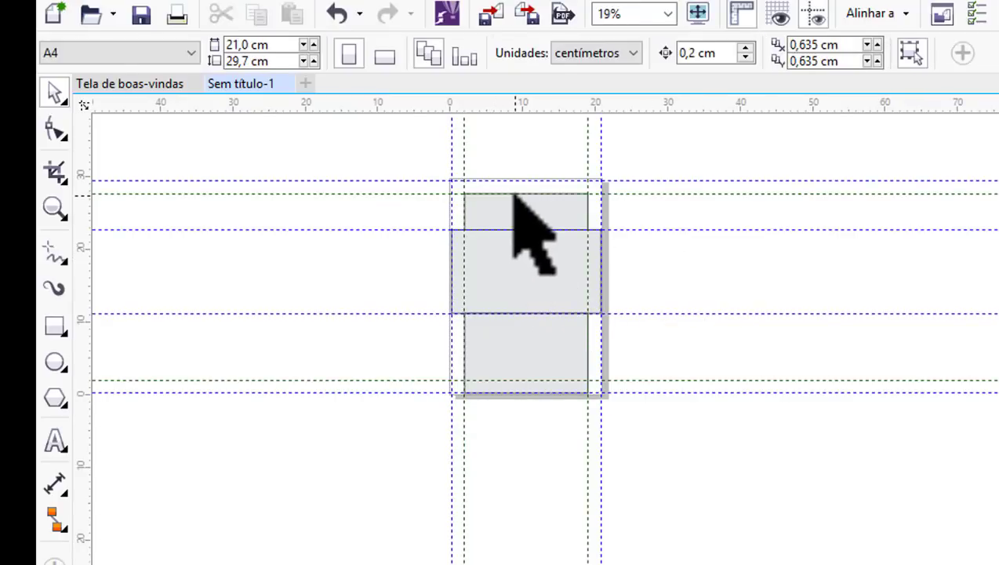
scroll(515, 195, "up", 1)
scroll(515, 195, "down", 1)
scroll(516, 404, "up", 1)
scroll(534, 362, "up", 2)
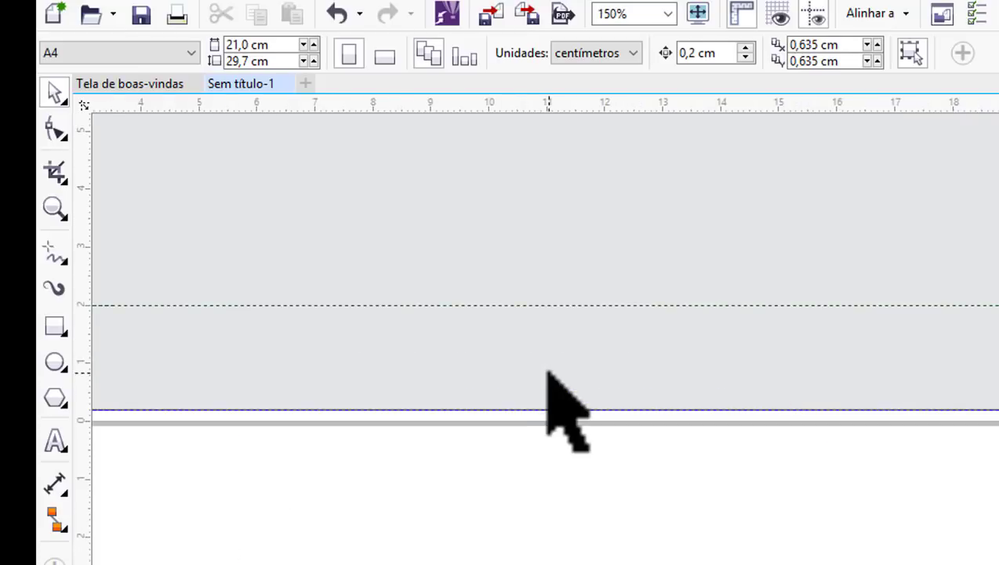
scroll(996, 420, "up", 4)
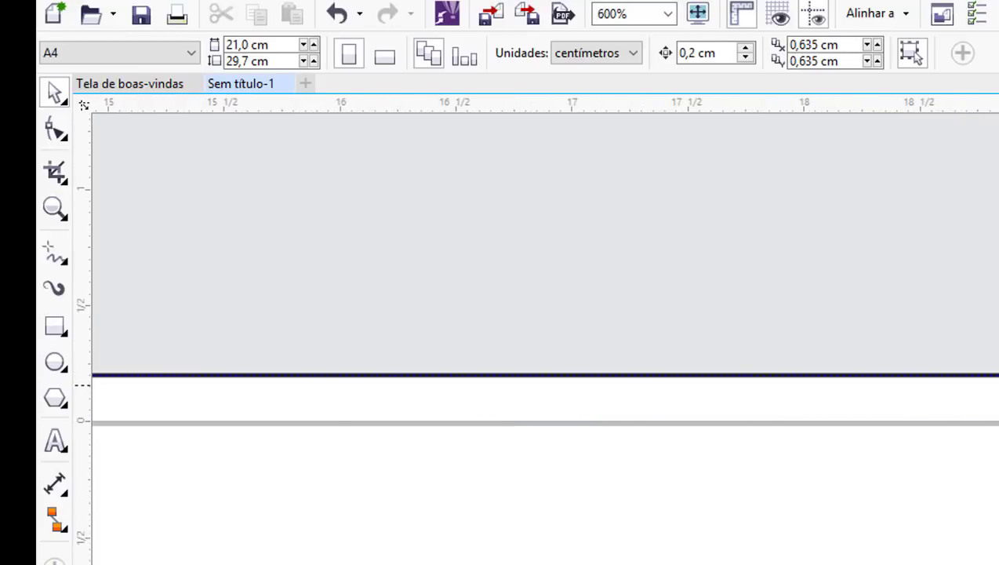
scroll(996, 392, "down", 4)
scroll(996, 392, "down", 2)
scroll(996, 392, "down", 4)
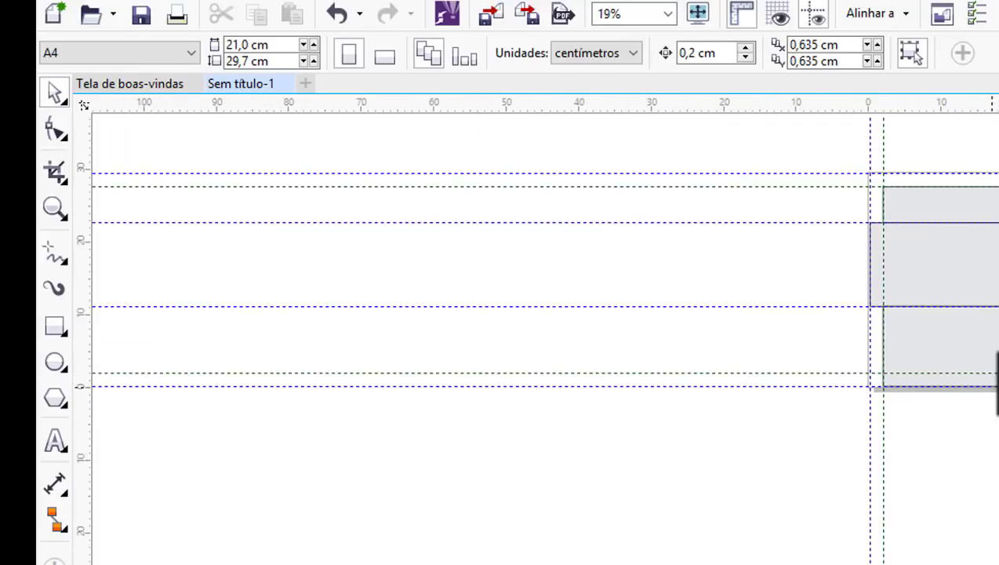
scroll(897, 192, "up", 2)
scroll(894, 184, "up", 2)
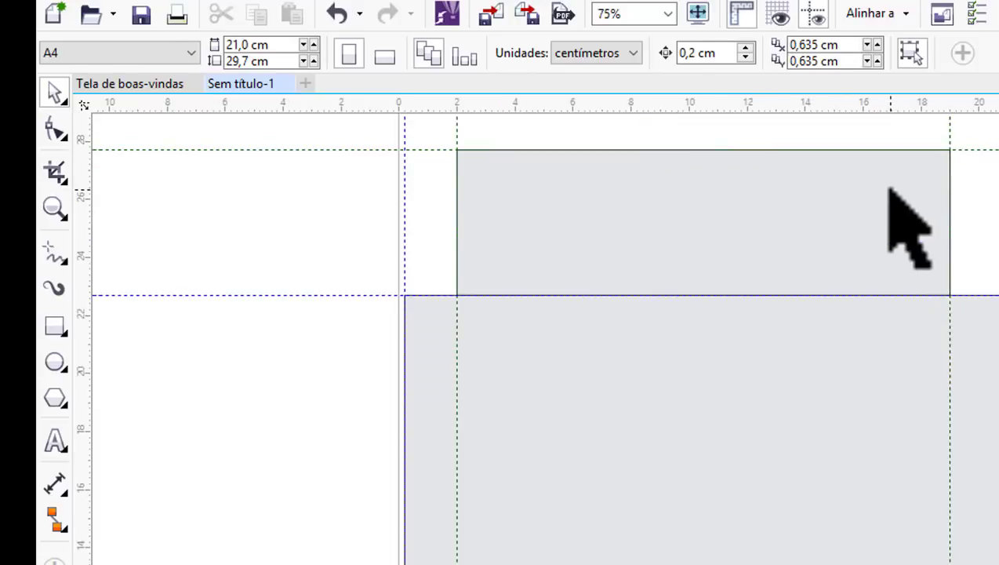
left_click(891, 190)
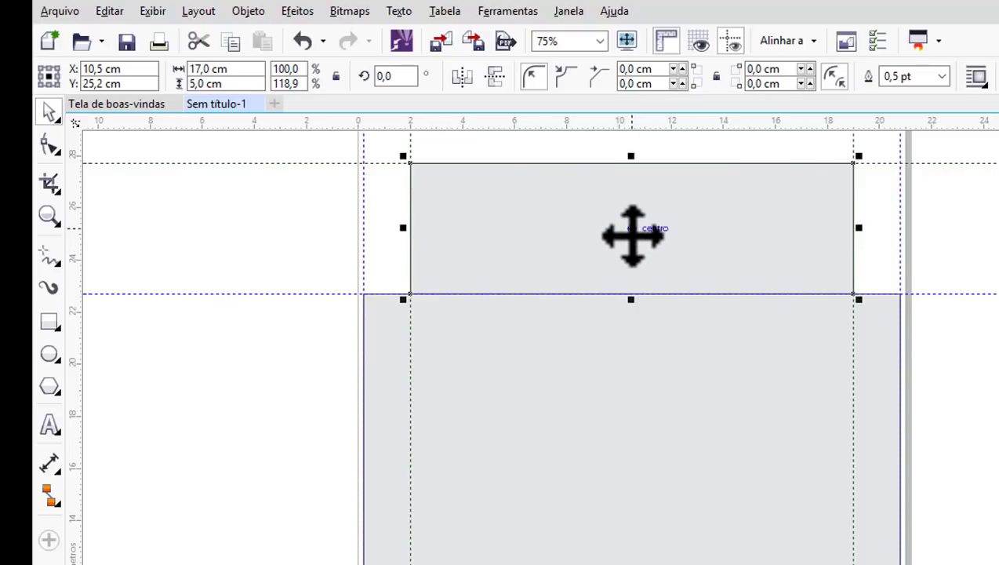
Step: Snap a horizontal guide through the flap's middle at 25,2 cm and add a vertical guide at X 2 cm
left_click(330, 279)
left_click(616, 255)
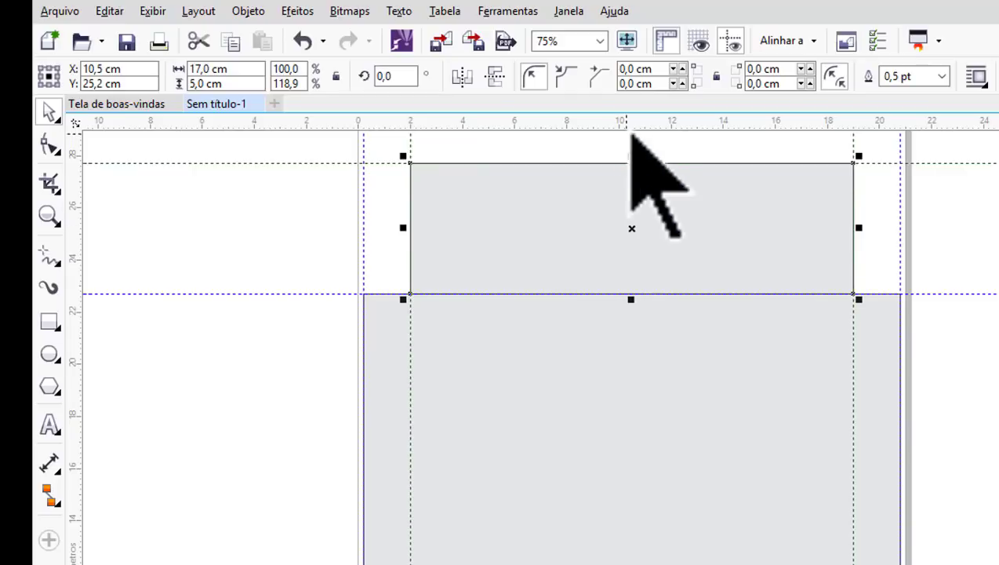
left_click_drag(632, 137, 633, 229)
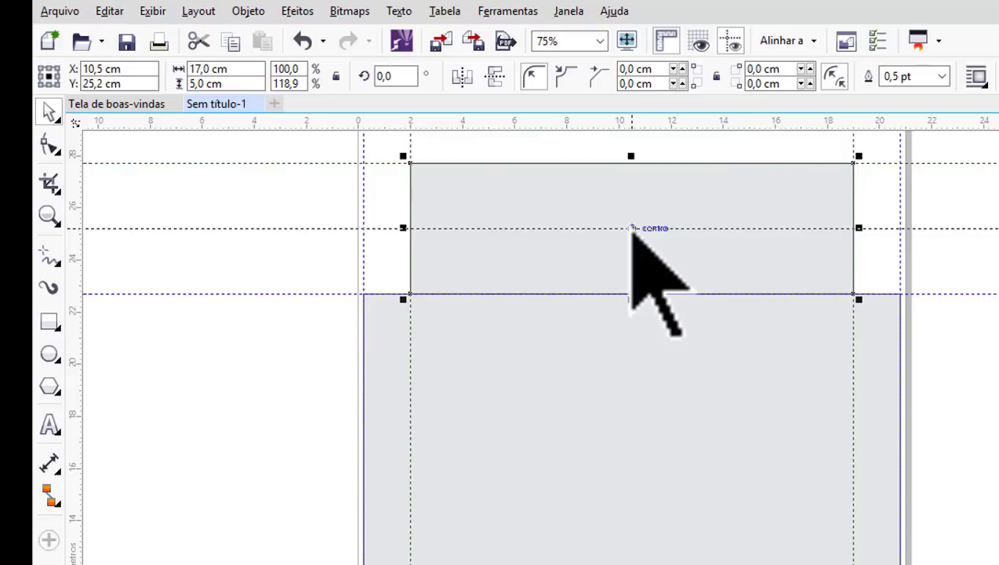
left_click_drag(632, 228, 632, 228)
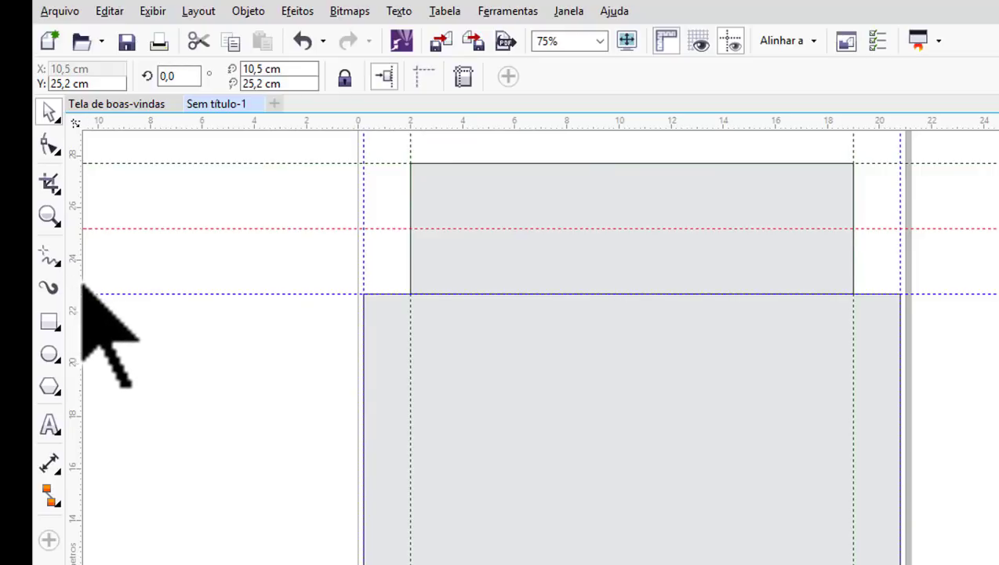
mouse_move(82, 284)
left_mouse_down()
mouse_move(341, 315)
mouse_move(410, 295)
left_mouse_up()
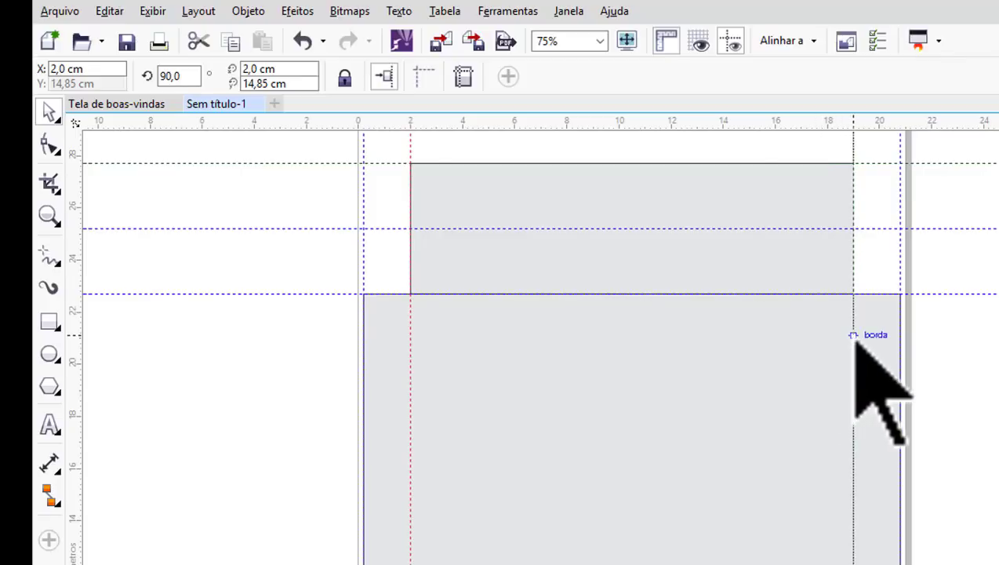
Step: Set the nudge distance to 0,5 cm
scroll(633, 380, "down", 1)
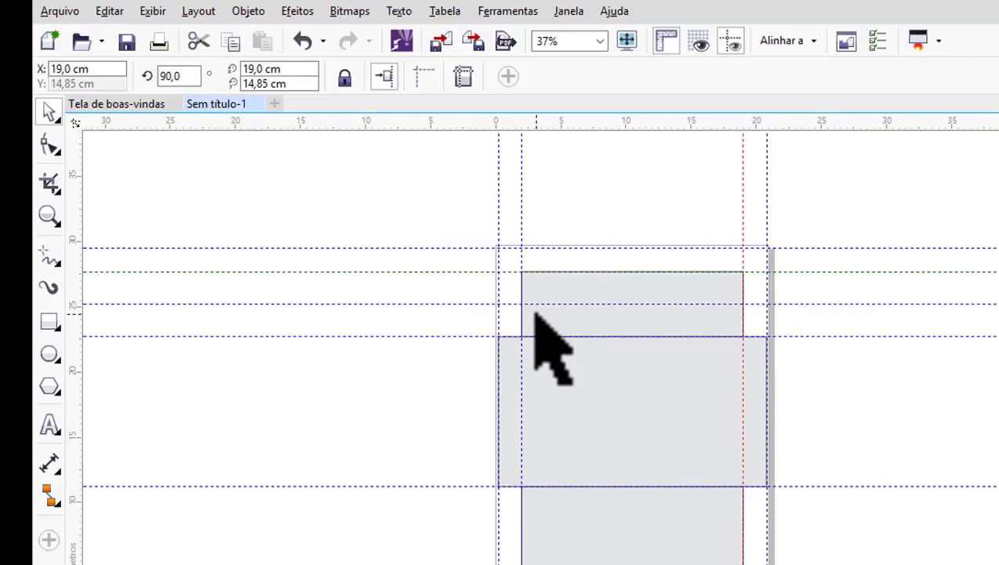
scroll(535, 309, "up", 1)
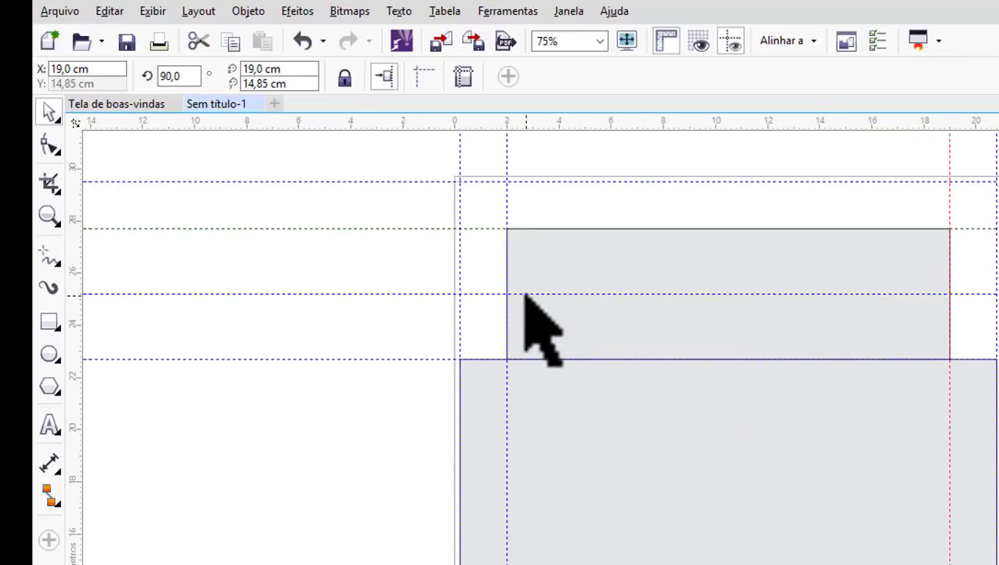
left_click(405, 201)
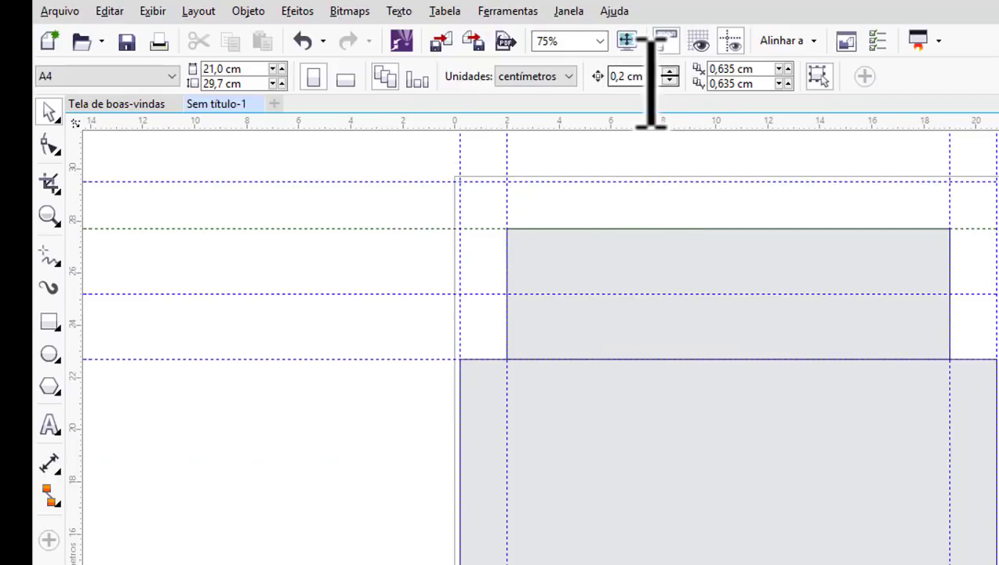
left_click_drag(650, 79, 626, 79)
type("0,5")
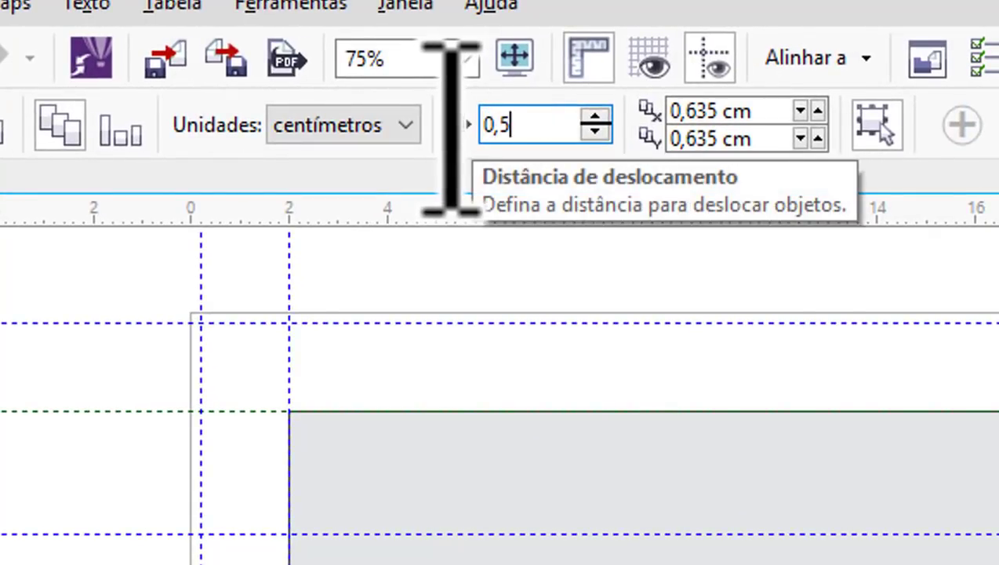
key("Return")
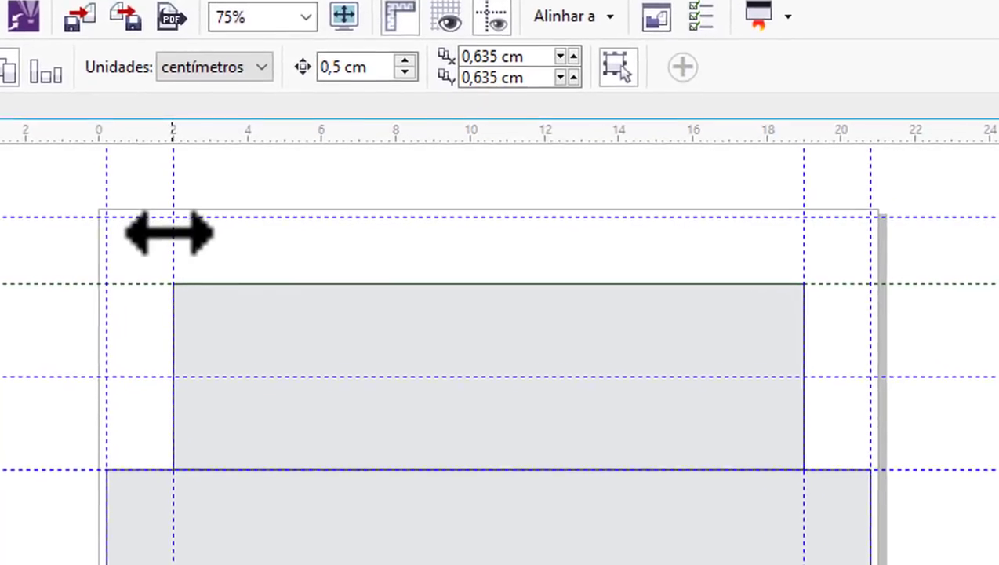
Step: Nudge the left inner vertical guideline right to about 2.5 cm
left_click(171, 240)
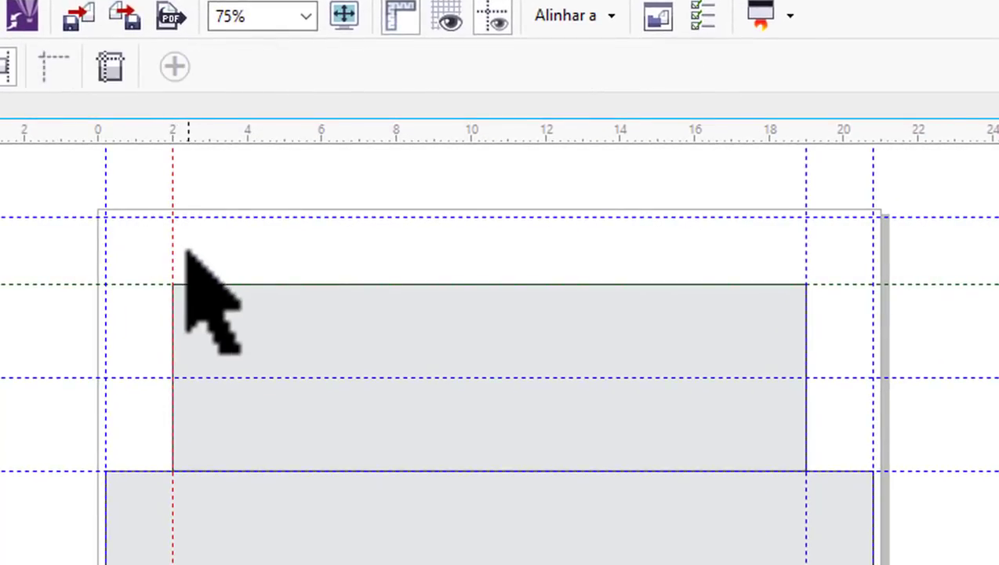
key("Right")
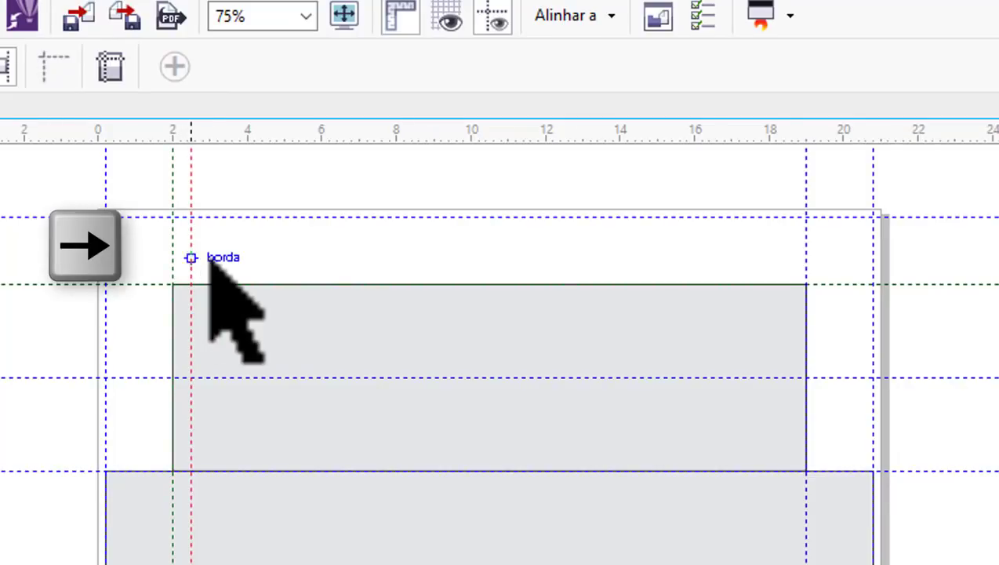
scroll(185, 380, "up", 2)
scroll(198, 390, "up", 2)
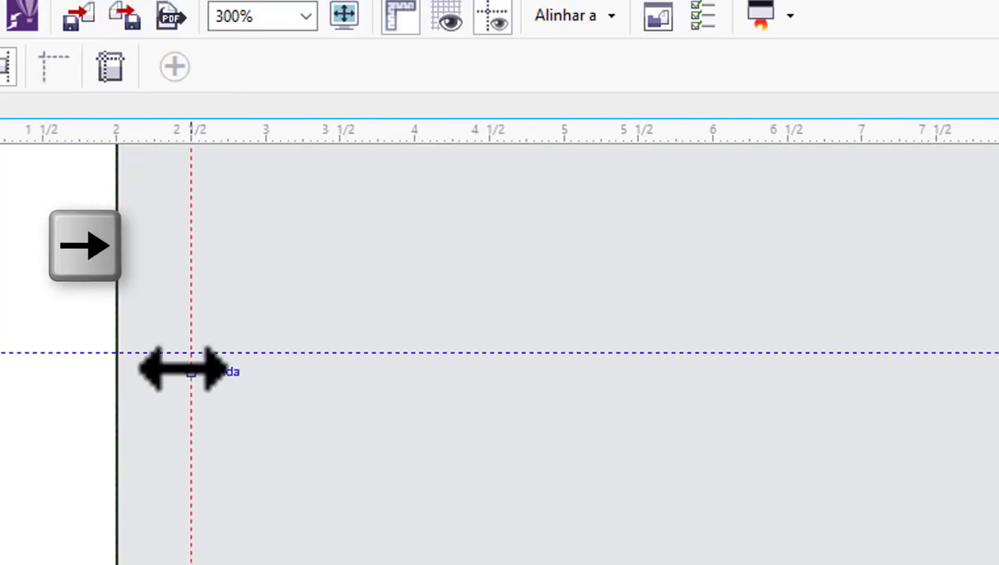
scroll(169, 349, "down", 2)
scroll(169, 350, "down", 2)
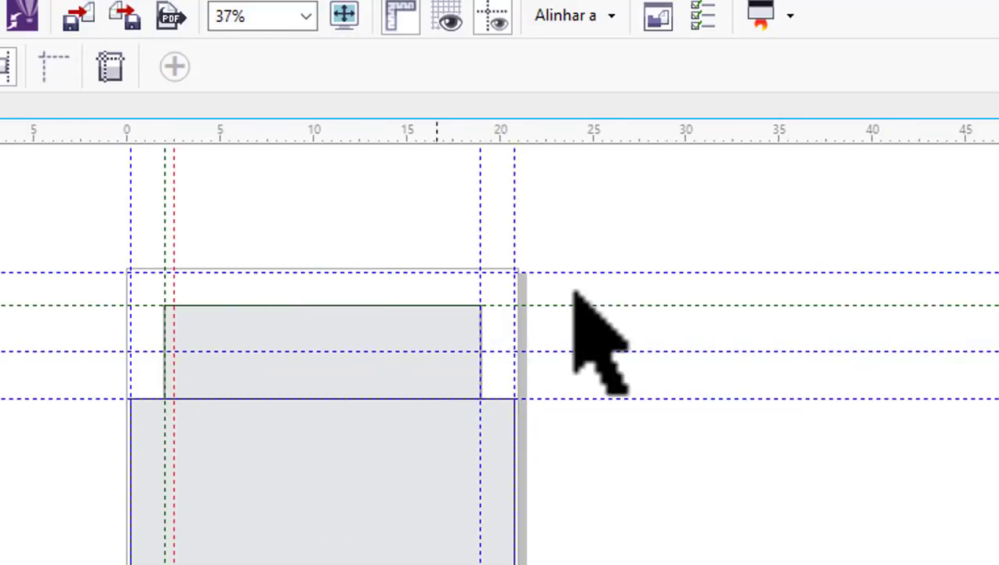
scroll(491, 257, "up", 1)
Step: Nudge the right inner vertical guideline left and right-click the 17 × 5 cm flap rectangle
left_click(464, 232)
key("Left")
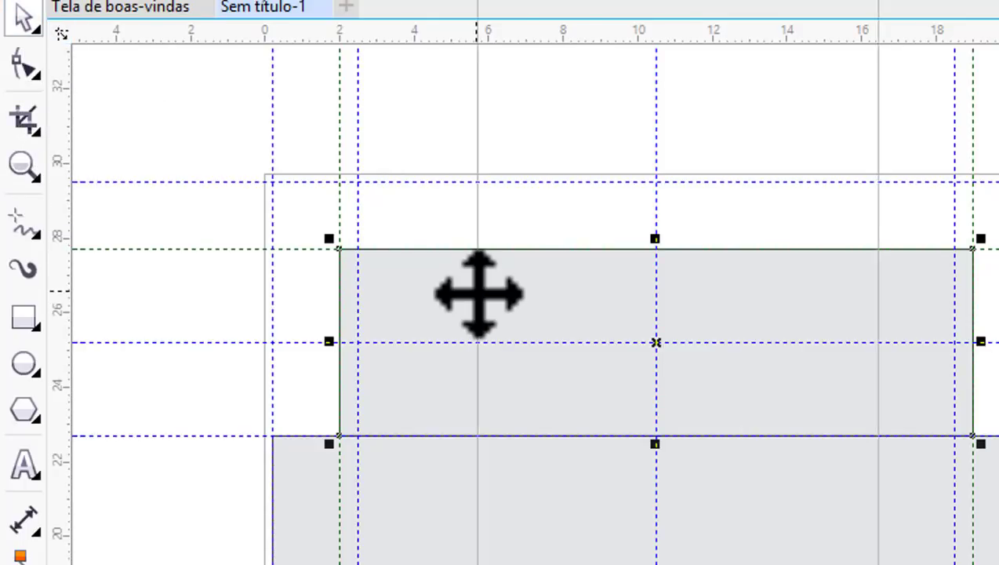
right_click(476, 291)
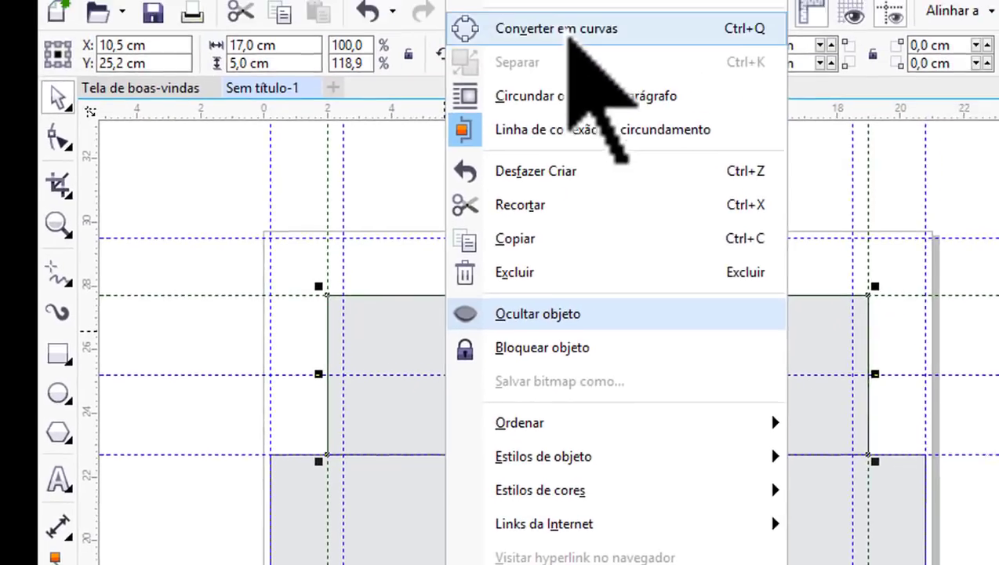
Step: Convert the flap rectangle to curves and add a node at the top edge's centre
left_click(569, 35)
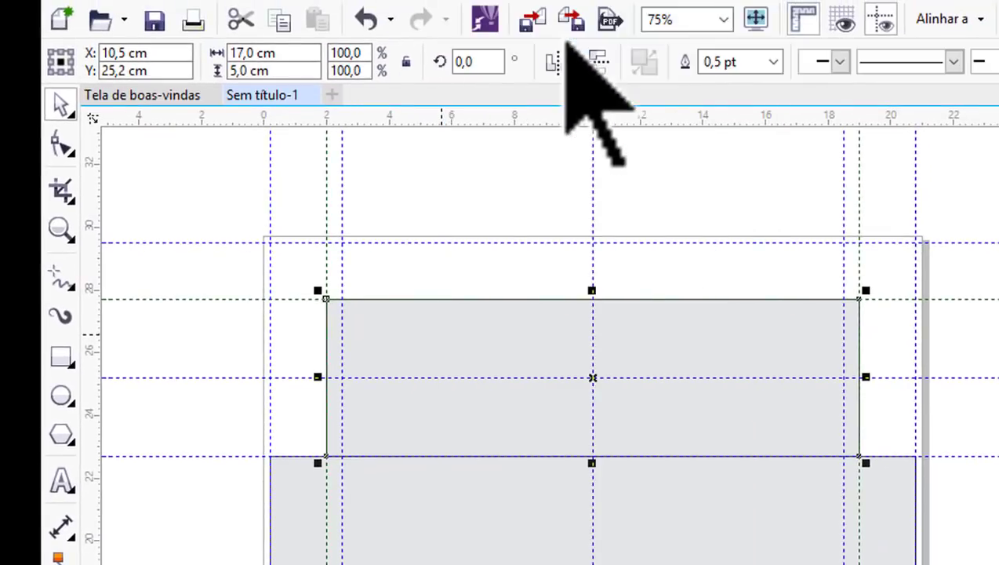
left_click(61, 145)
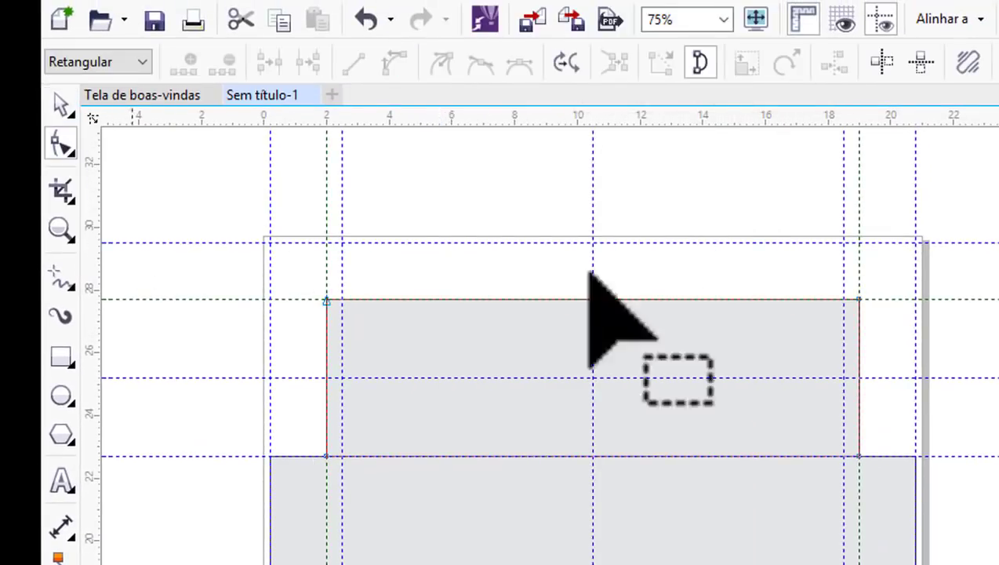
scroll(587, 301, "up", 3)
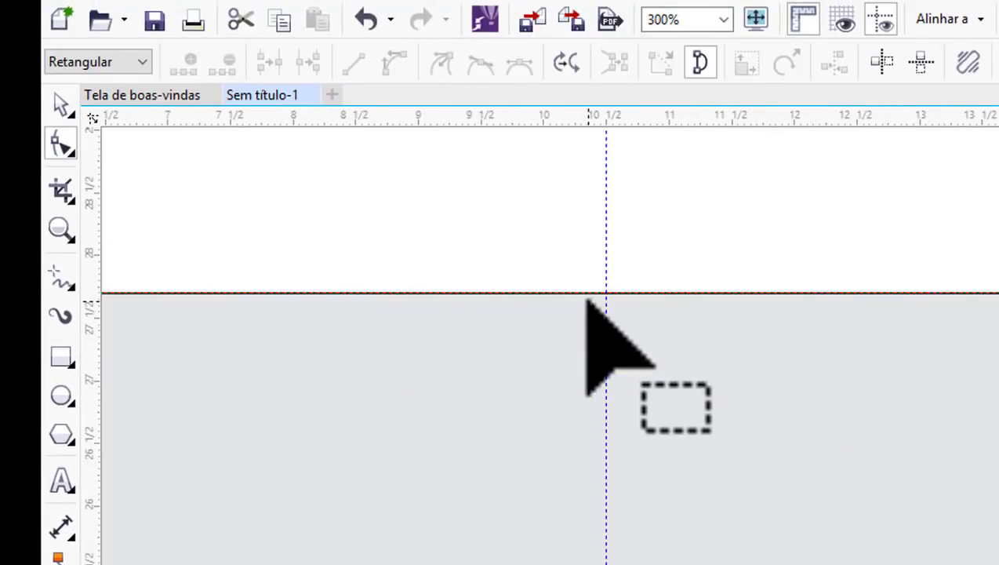
left_click(609, 293)
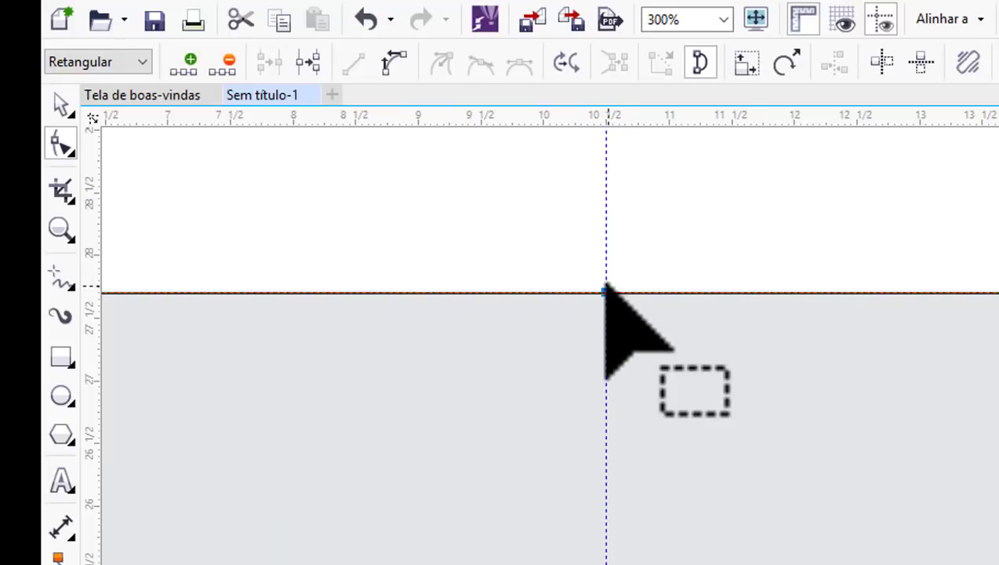
scroll(605, 288, "down", 3)
scroll(470, 312, "up", 1)
scroll(470, 298, "up", 1)
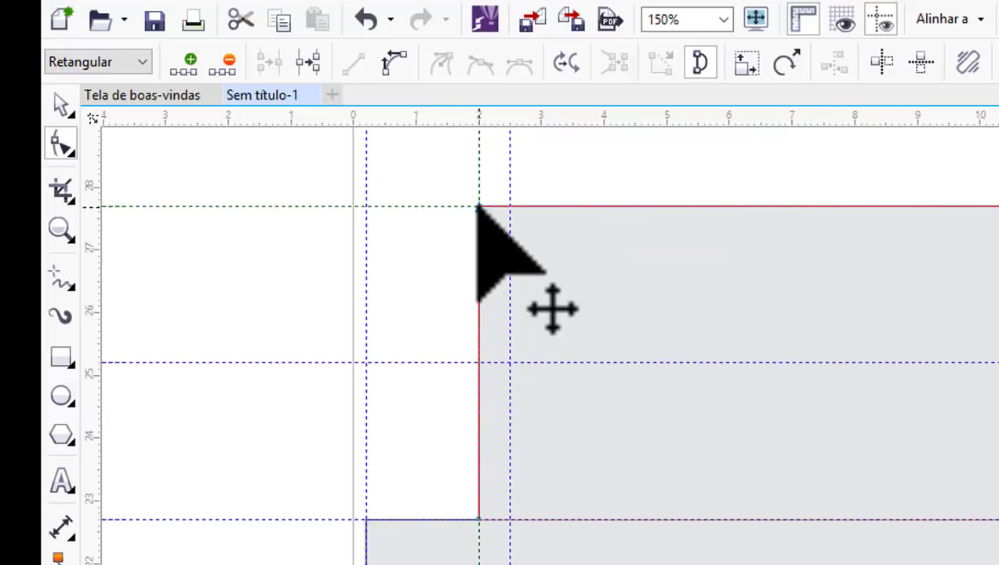
Step: Move the flap's top-left and top-right corners inward onto the guide intersections
left_click_drag(479, 207, 527, 384)
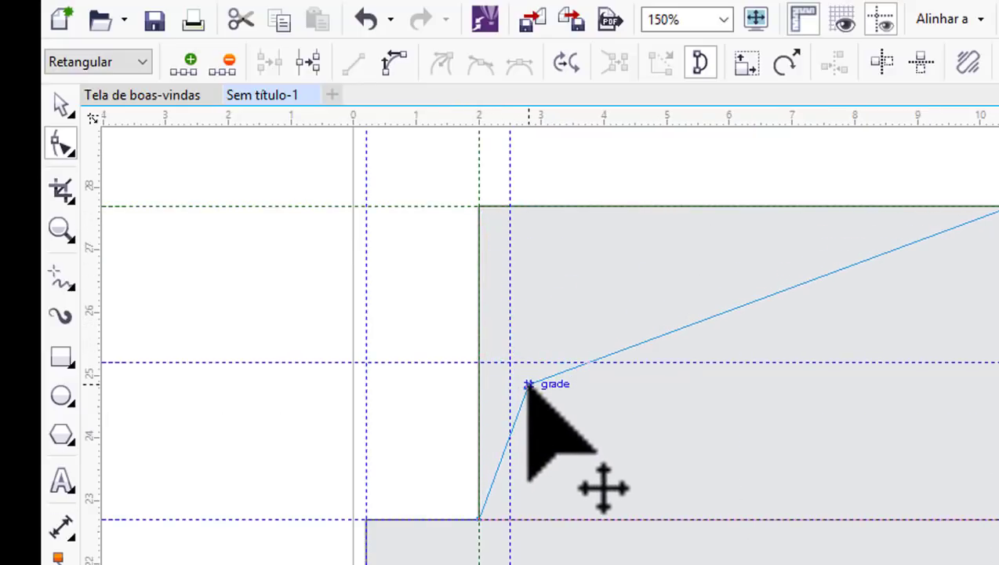
left_click_drag(527, 384, 511, 361)
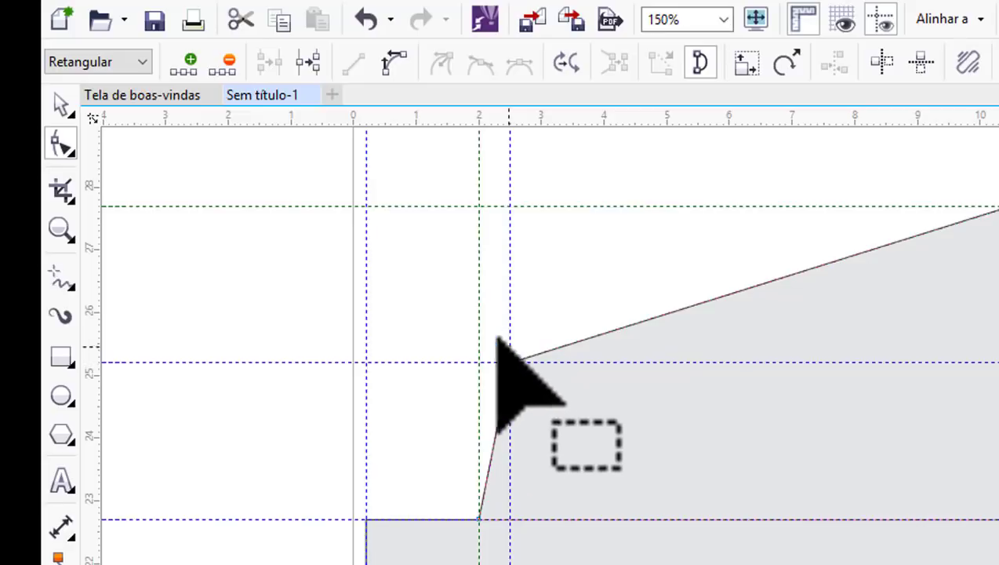
scroll(496, 337, "down", 3)
scroll(753, 302, "up", 3)
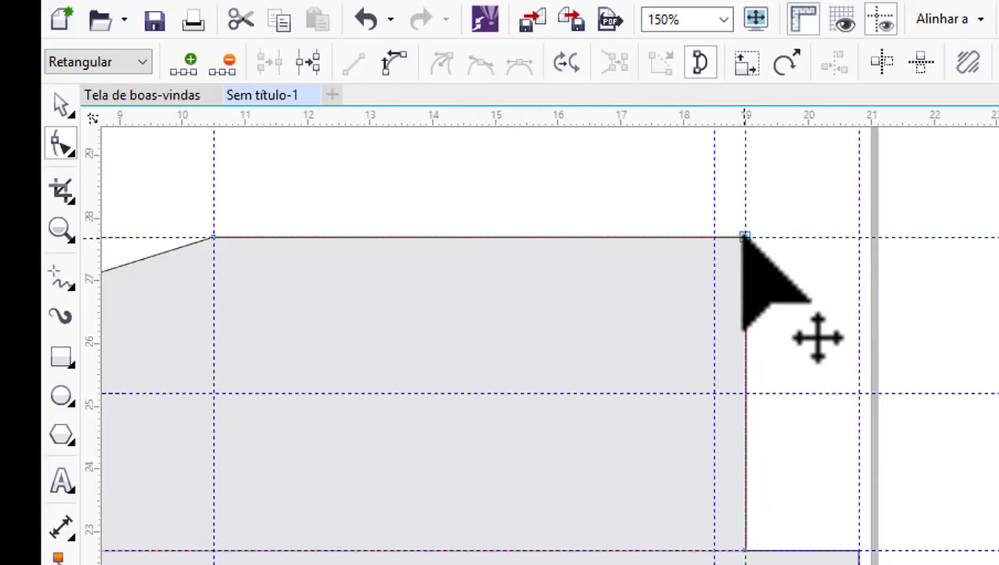
left_click_drag(743, 235, 714, 392)
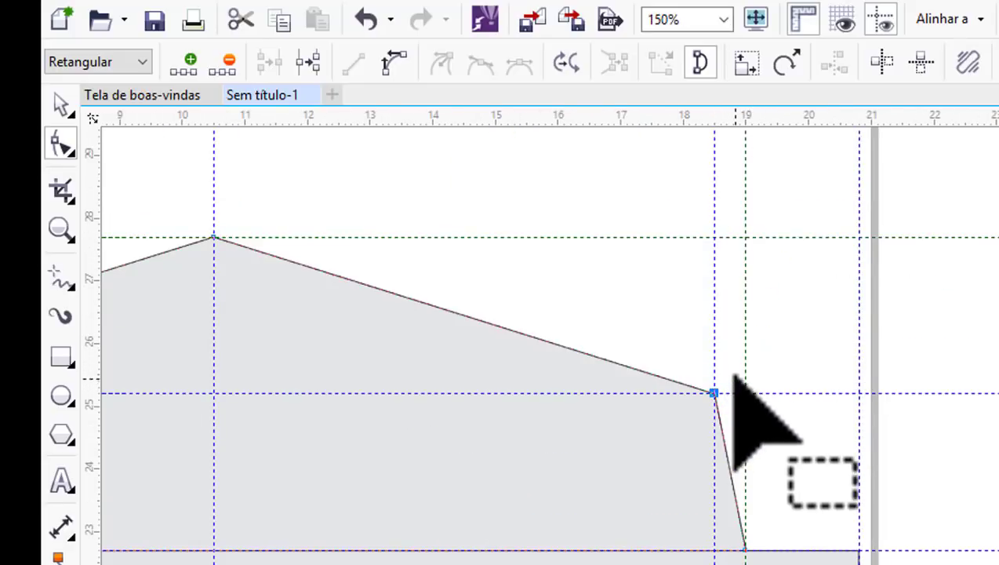
scroll(730, 374, "down", 1)
scroll(442, 325, "down", 1)
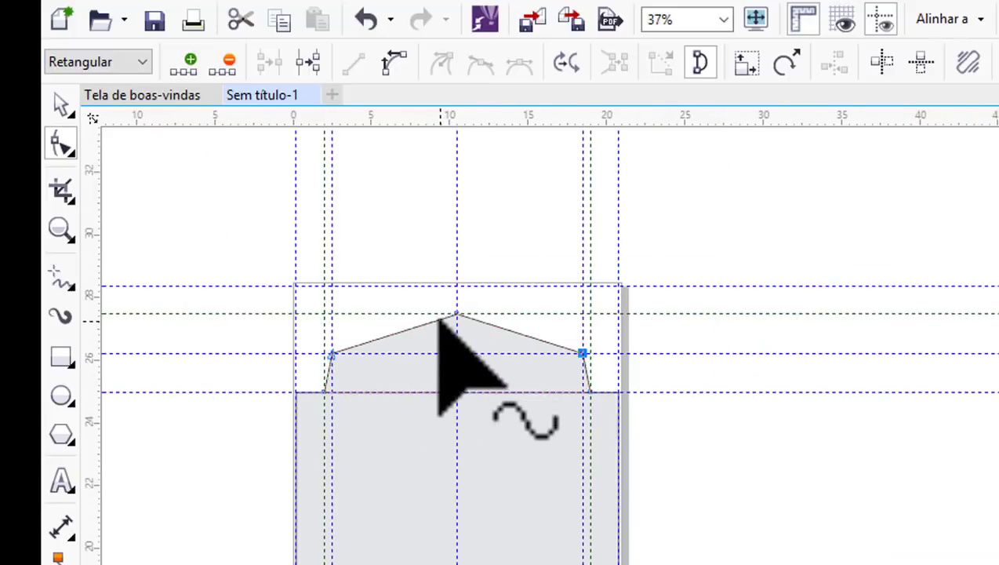
scroll(439, 318, "up", 1)
scroll(443, 316, "up", 1)
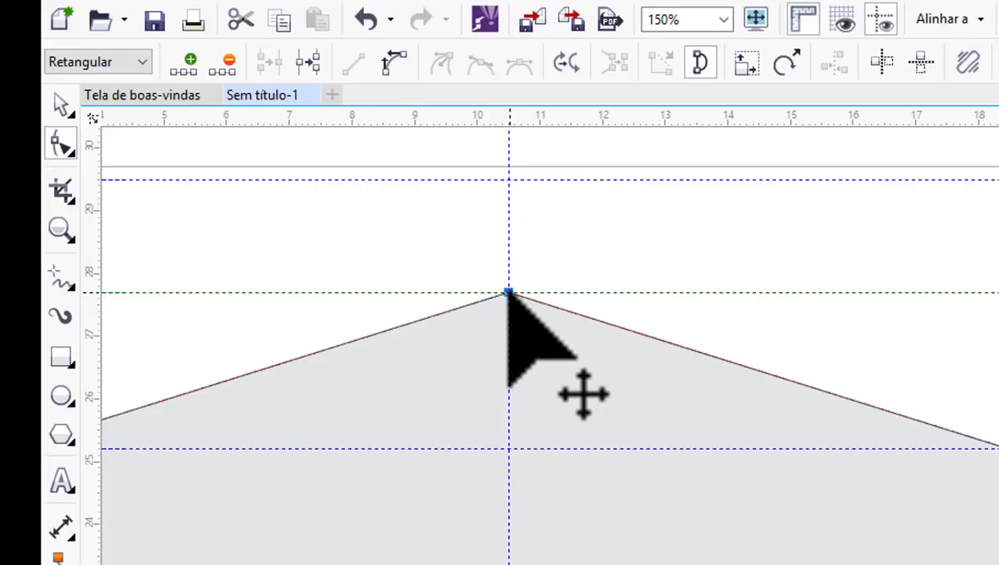
Step: Delete the apex node to flatten the top and make that edge a curve segment
left_click(229, 65)
scroll(594, 219, "down", 1)
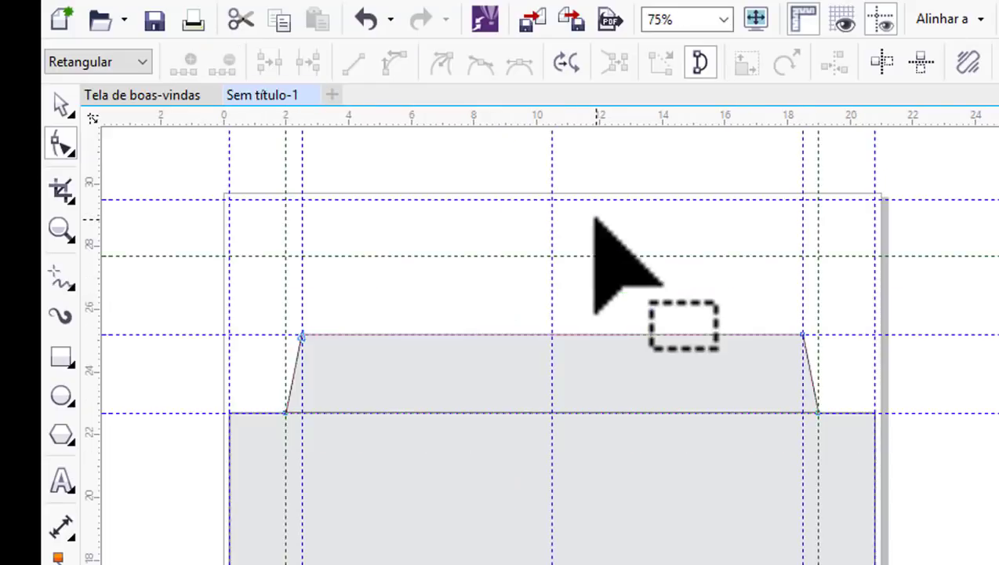
scroll(538, 311, "up", 1)
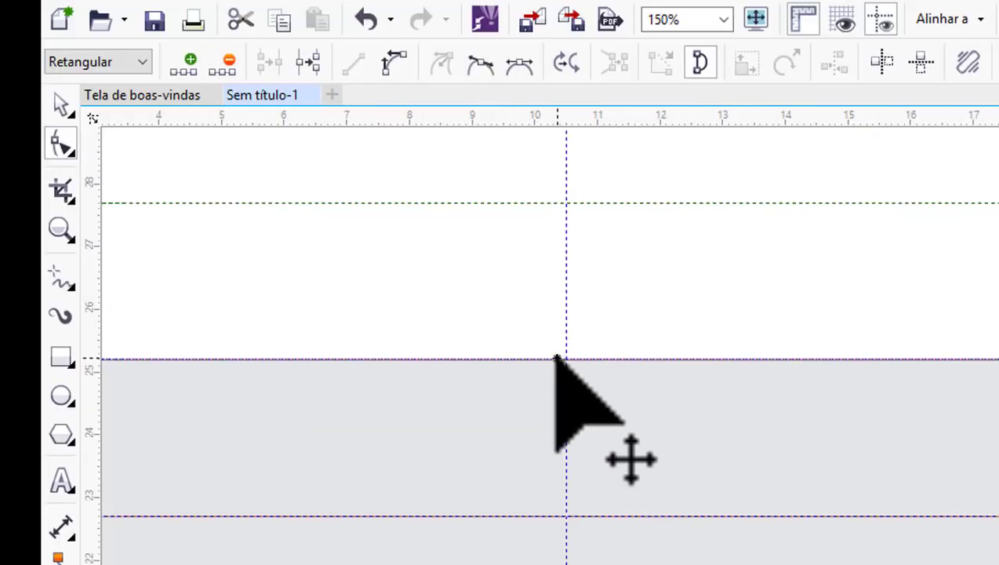
left_click(397, 63)
scroll(618, 364, "down", 1)
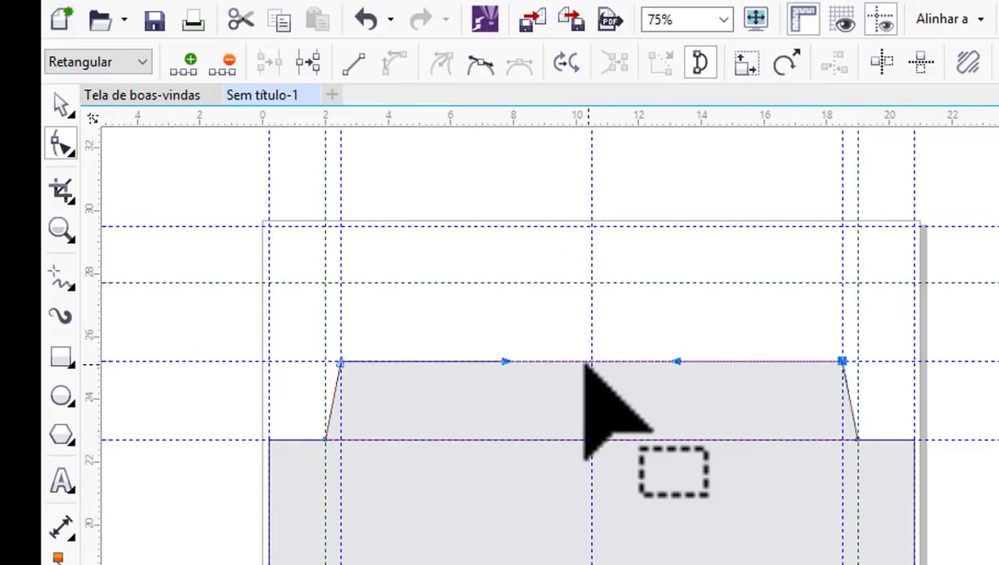
scroll(584, 362, "up", 1)
Step: Bend the flap's flat top edge upward into an arc peaking at the centre guide intersection
left_click(594, 353)
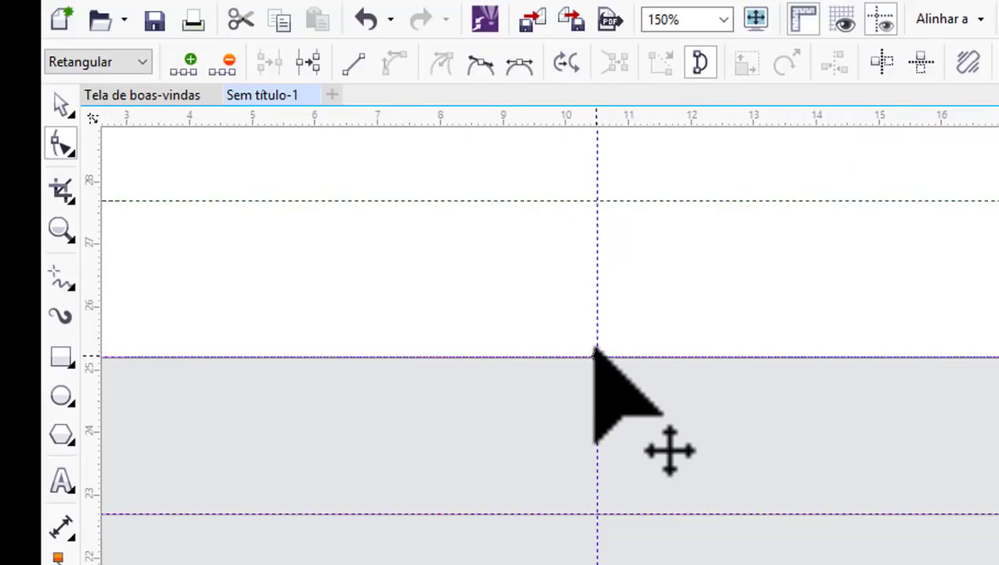
left_click_drag(594, 354, 594, 200)
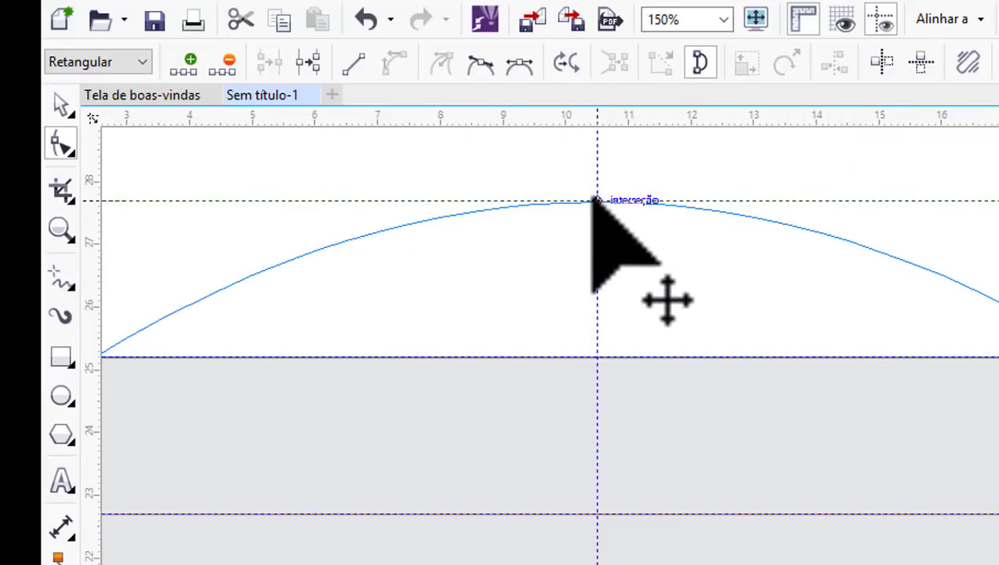
left_click_drag(594, 199, 596, 200)
scroll(598, 201, "down", 1)
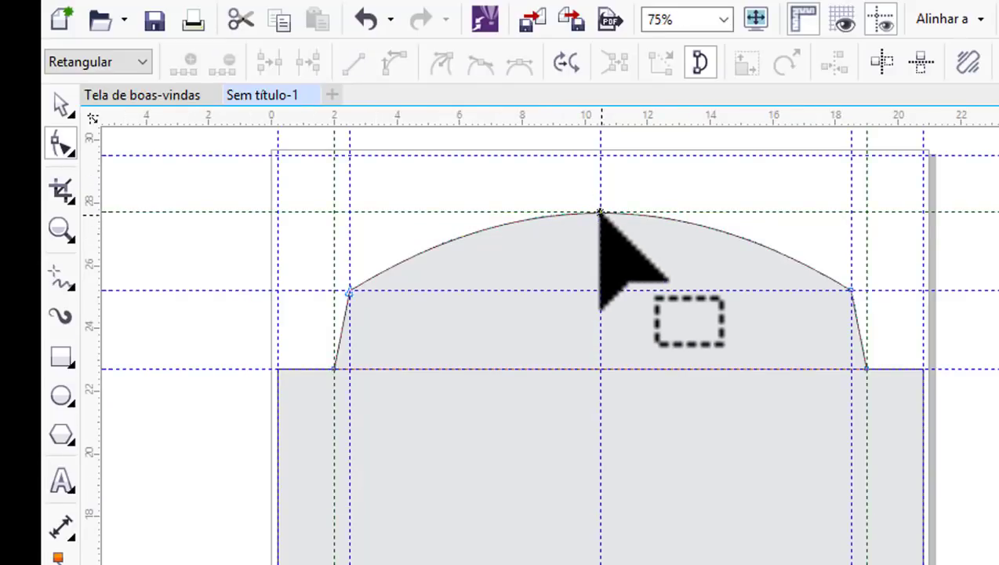
Step: Select the arch's peak node and pull its right handle to reshape the curve
left_click(600, 212)
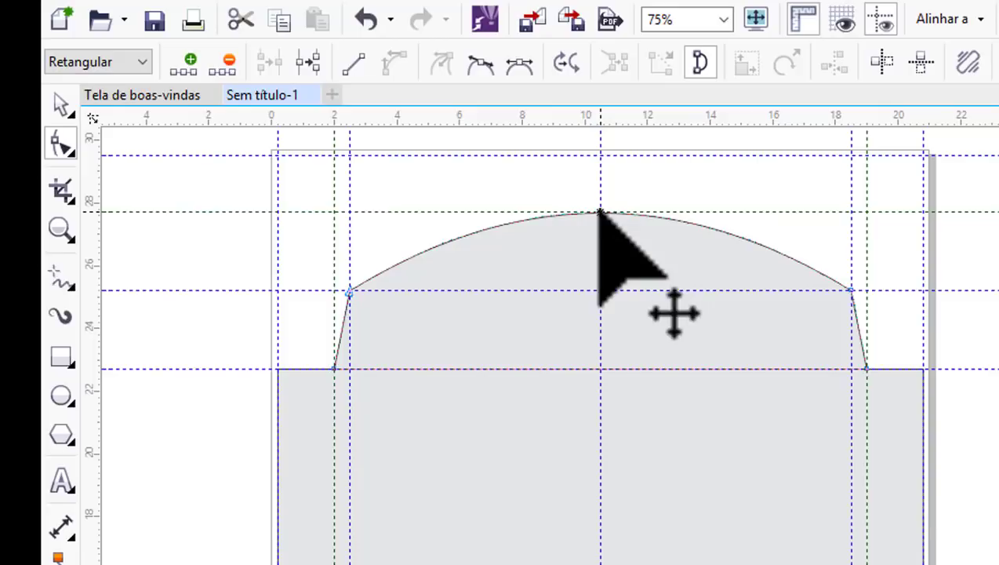
scroll(600, 211, "up", 2)
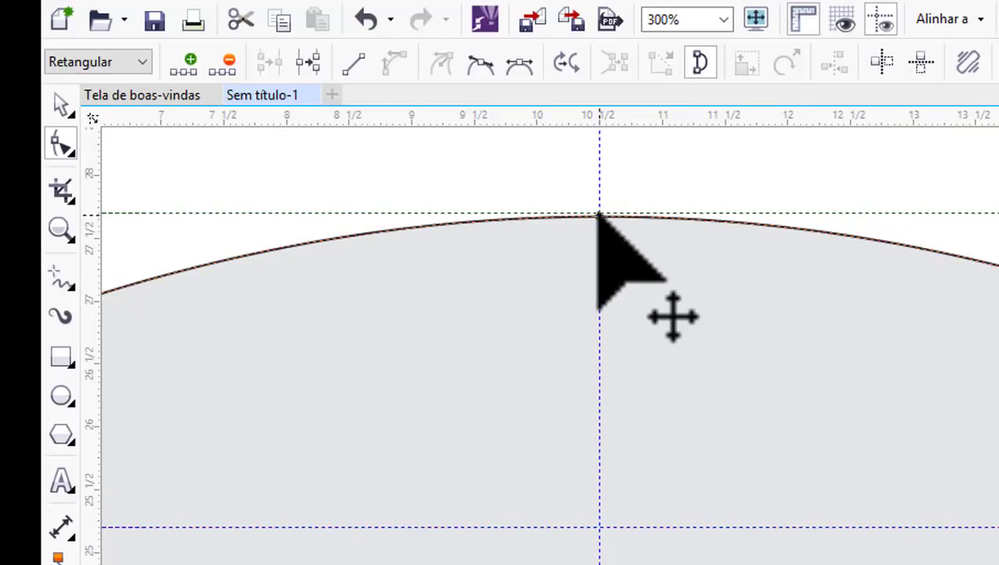
left_click(600, 213)
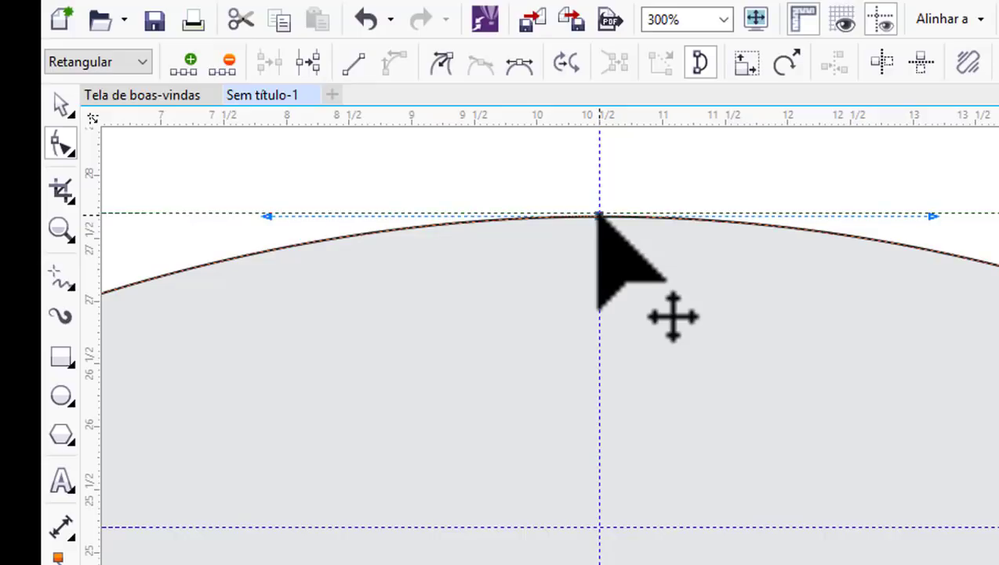
left_click_drag(565, 180, 709, 268)
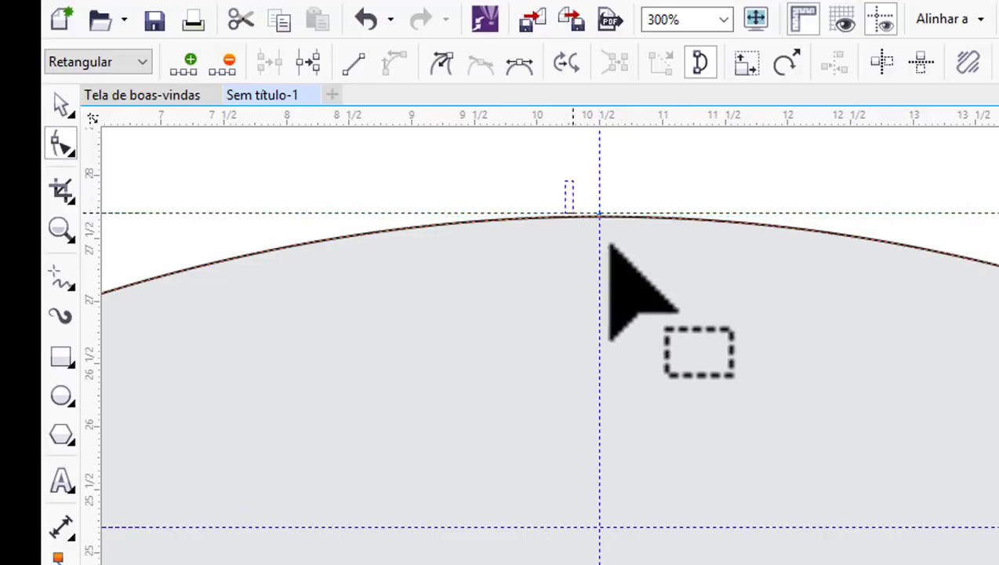
left_click(445, 63)
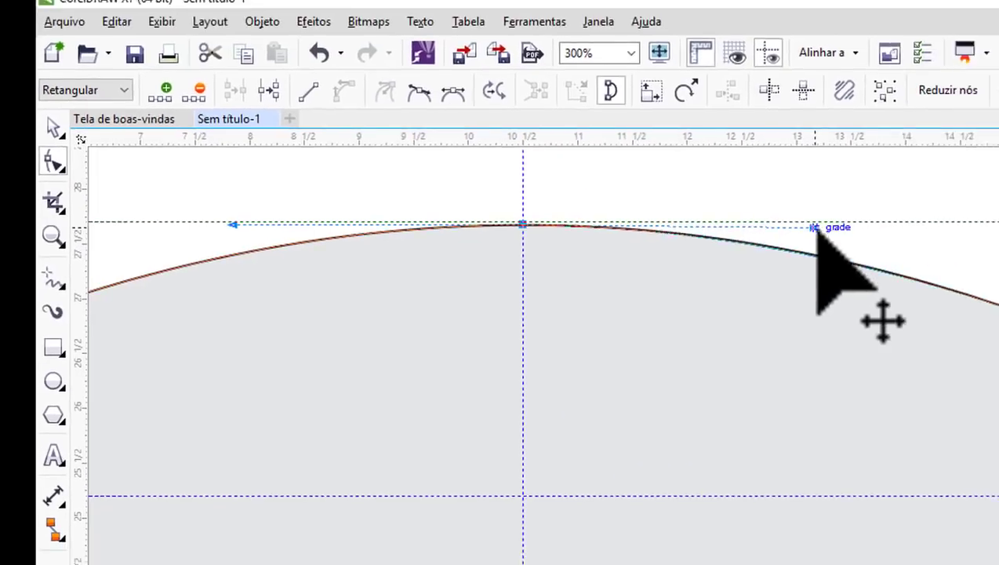
mouse_move(933, 216)
left_mouse_down()
mouse_move(751, 258)
mouse_move(753, 281)
mouse_move(781, 276)
left_mouse_up()
key("F3")
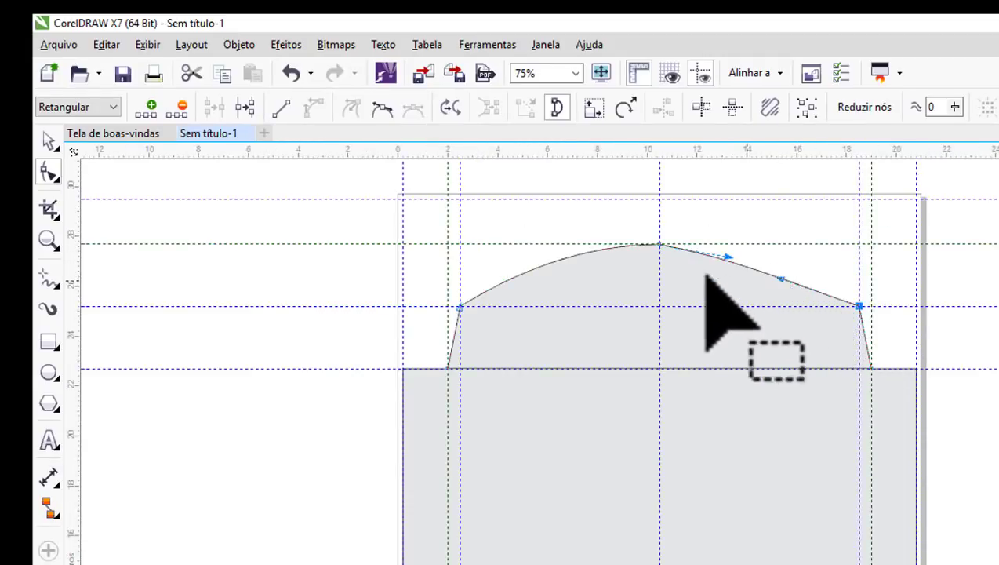
Step: Reshape the arch's left side and make the peak node smooth
scroll(607, 282, "up", 2)
left_click(713, 223)
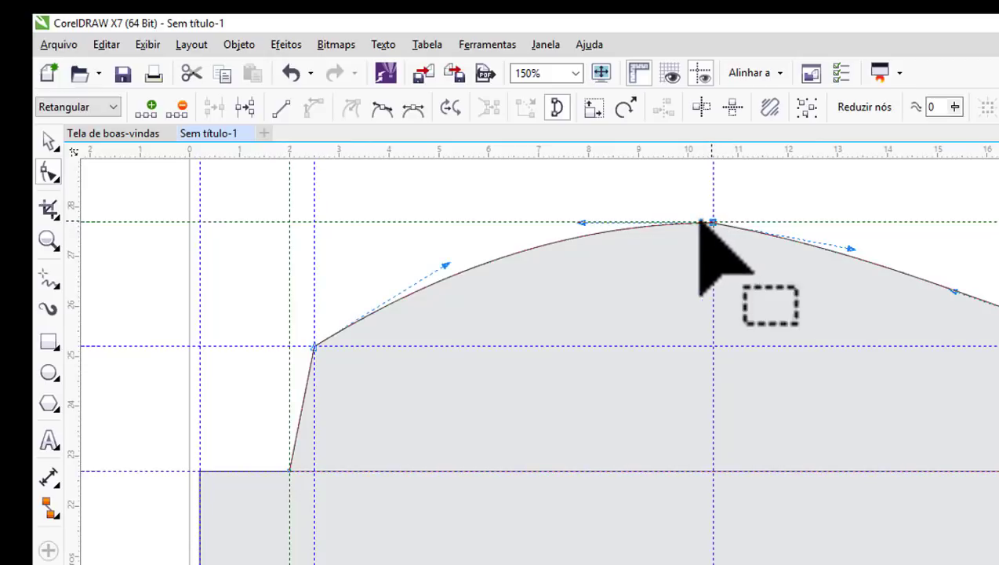
left_click_drag(581, 227, 587, 246)
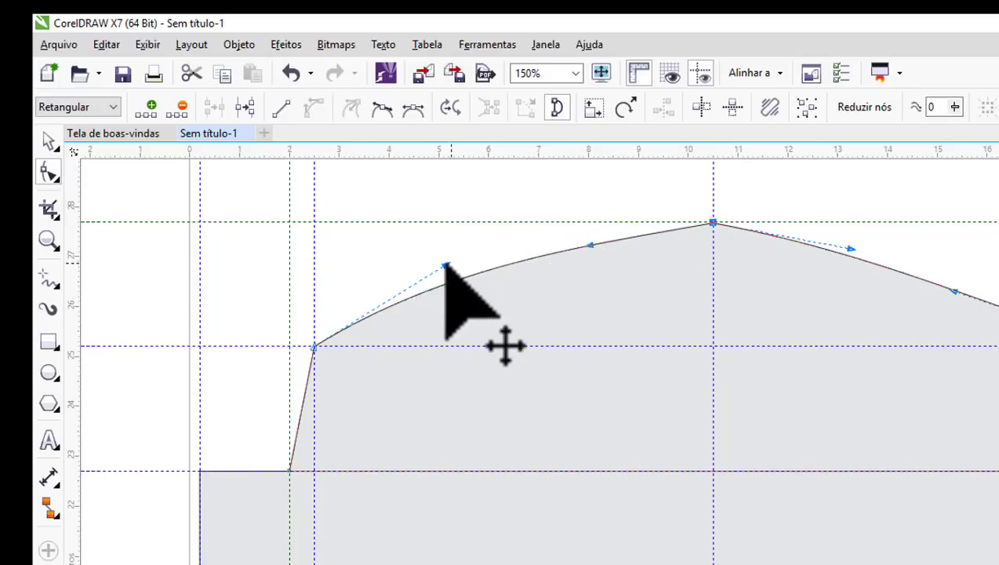
left_click_drag(445, 265, 449, 276)
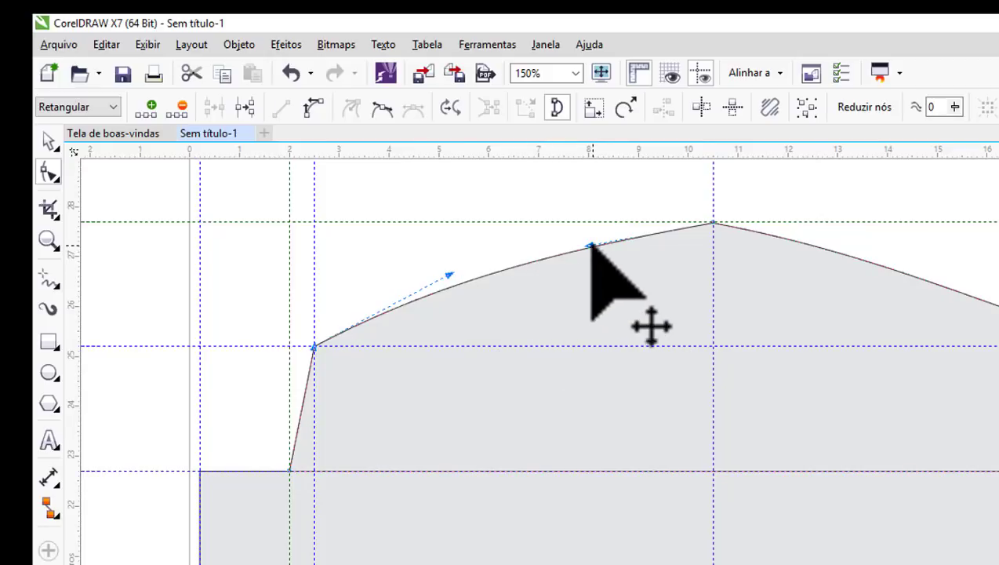
left_click_drag(691, 202, 782, 261)
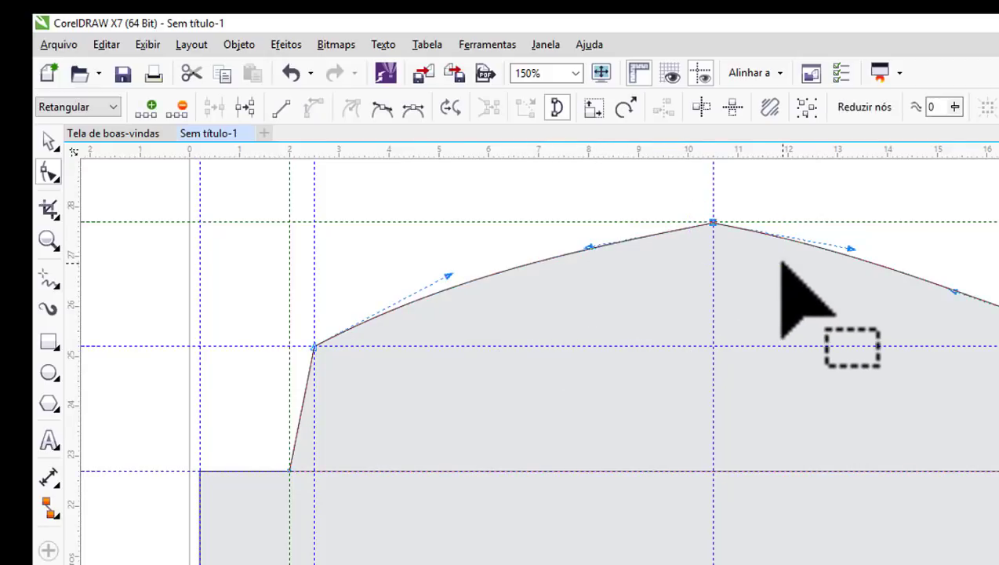
left_click(382, 110)
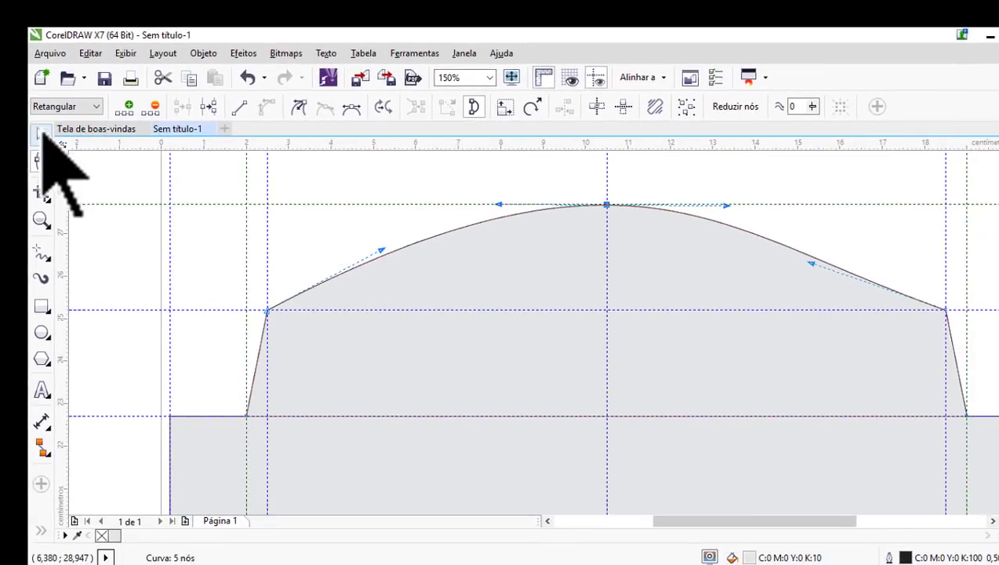
Step: Reselect the flap curve for node editing and adjust the left and right shoulder handles to balance the arch
left_click(40, 136)
scroll(520, 167, "down", 2)
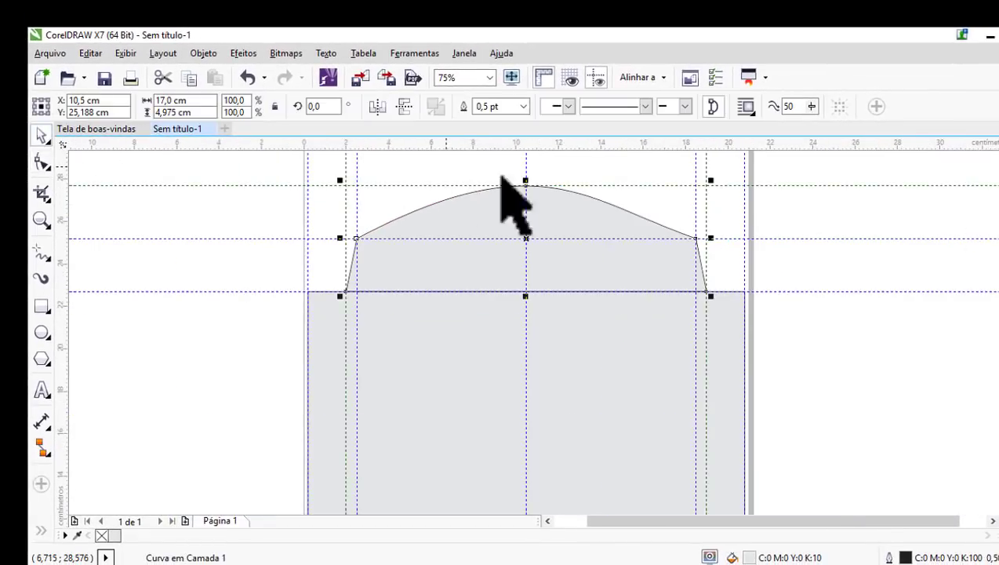
left_click(798, 200)
scroll(569, 197, "up", 2)
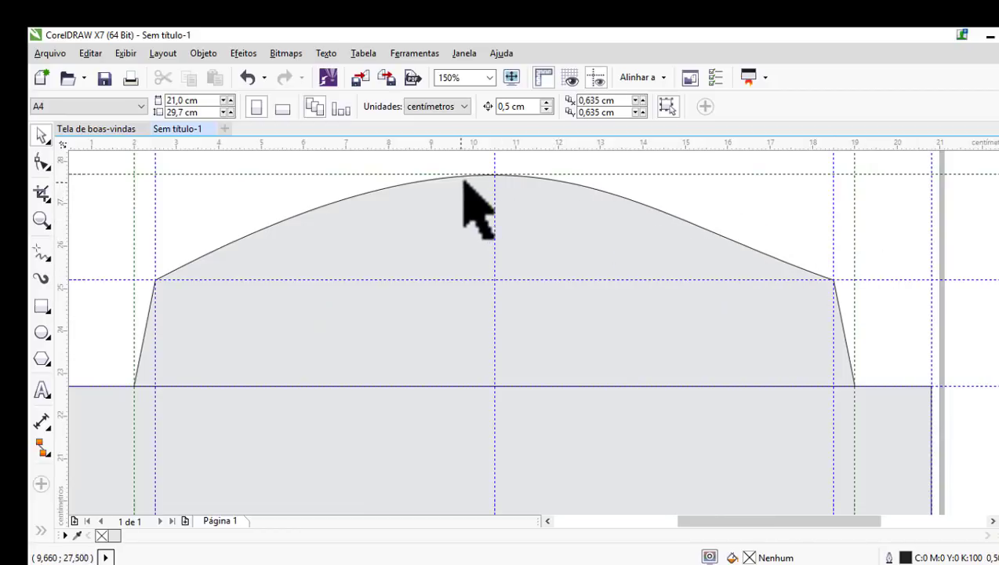
left_click(537, 177)
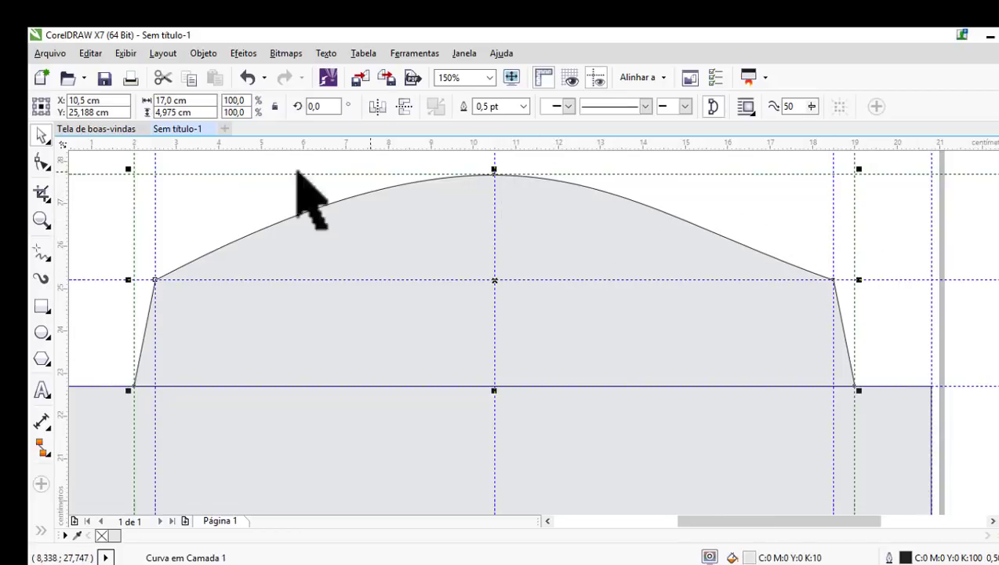
left_click(41, 162)
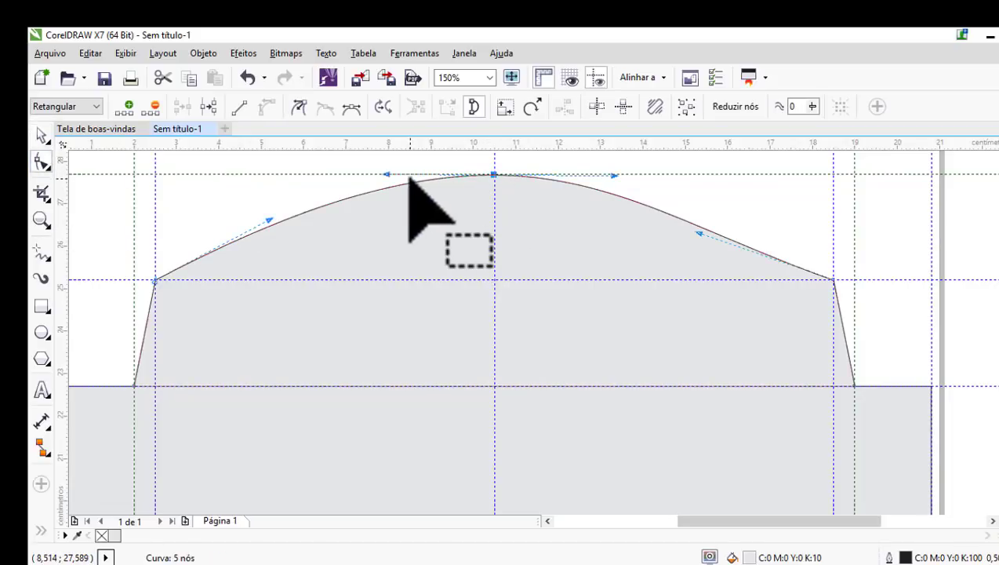
left_click_drag(267, 219, 279, 236)
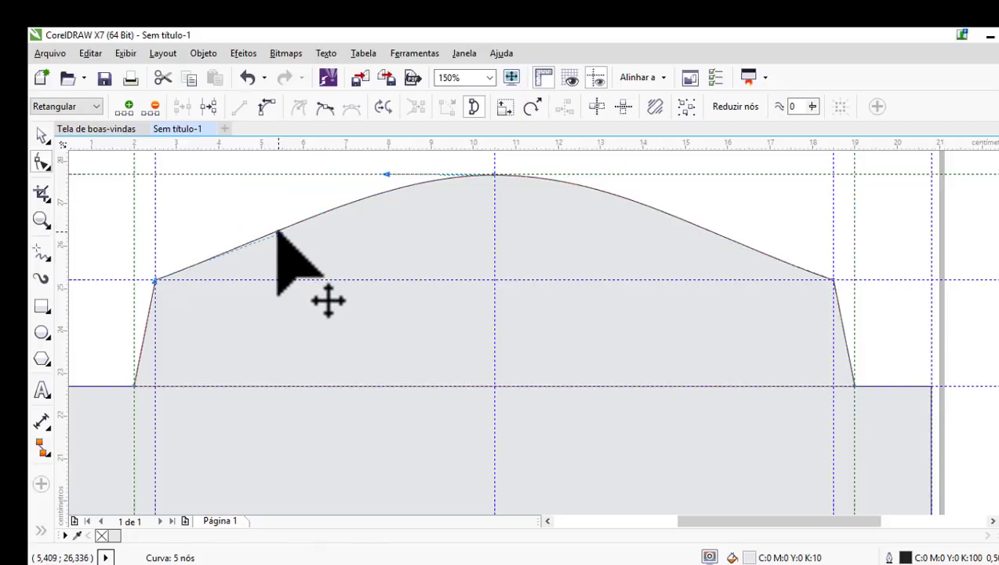
left_click(833, 278)
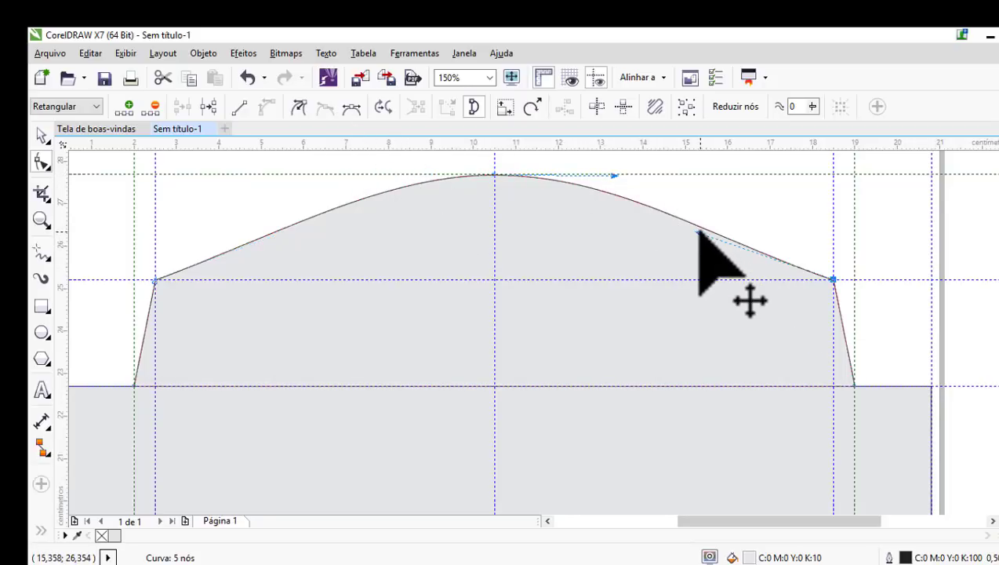
mouse_move(698, 232)
left_mouse_down()
mouse_move(703, 186)
mouse_move(690, 228)
left_mouse_up()
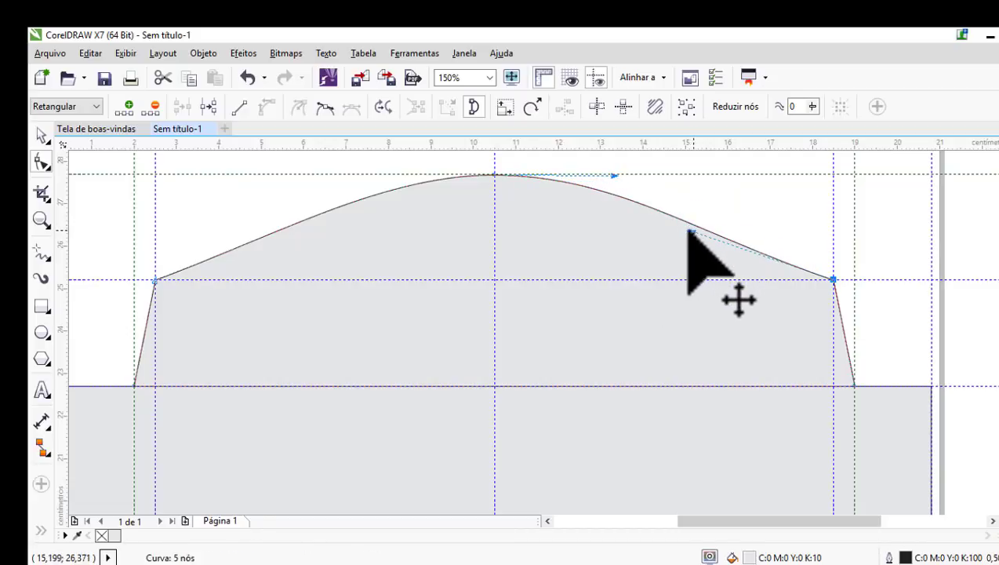
left_click(154, 280)
left_click_drag(277, 234, 279, 237)
scroll(375, 241, "down", 4)
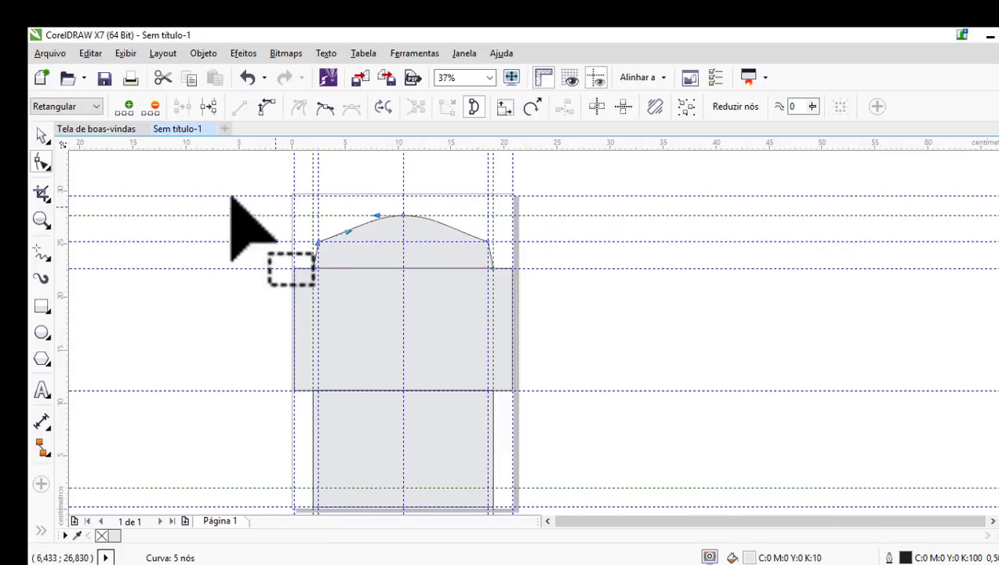
Step: Select the 20.6 × 11.5 cm grey body rectangle and switch its corners to Chamfer
left_click(41, 134)
left_click(549, 306)
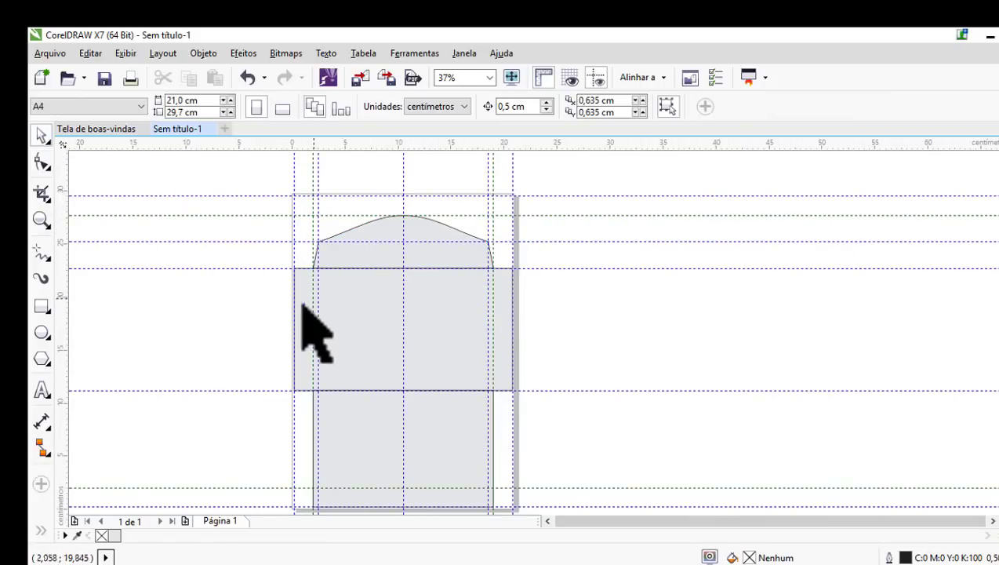
scroll(297, 290, "up", 2)
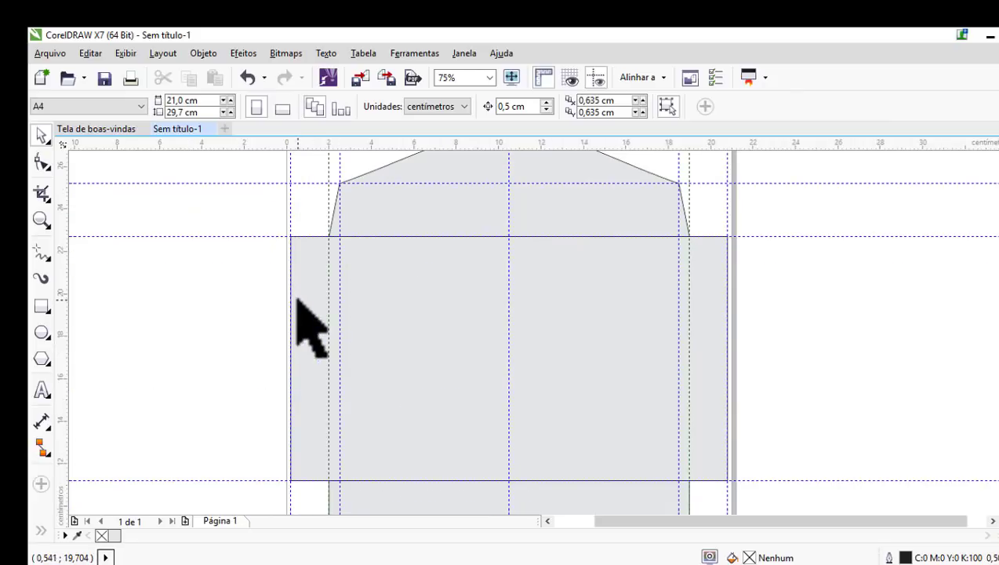
scroll(309, 263, "up", 2)
left_click(311, 259)
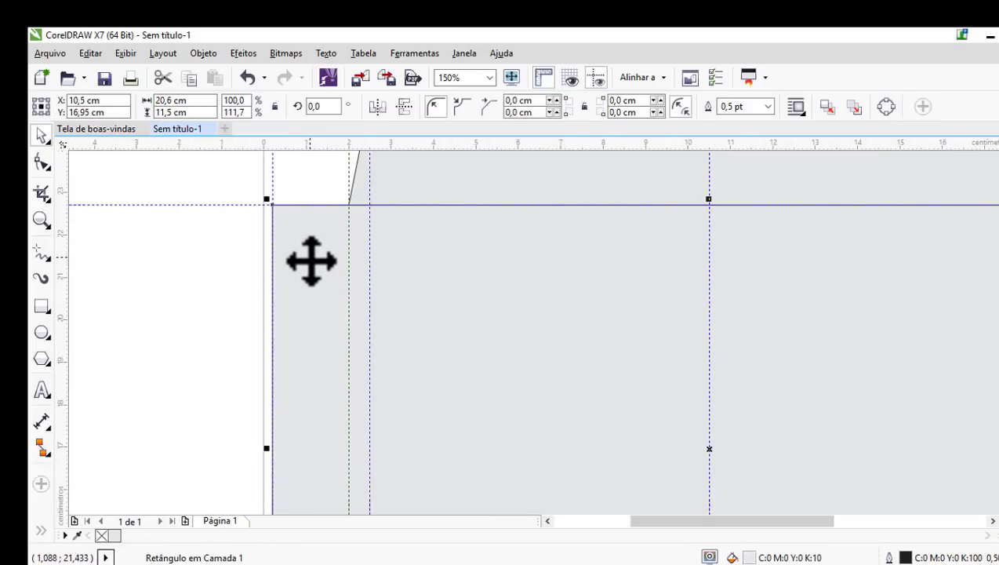
scroll(311, 264, "down", 1)
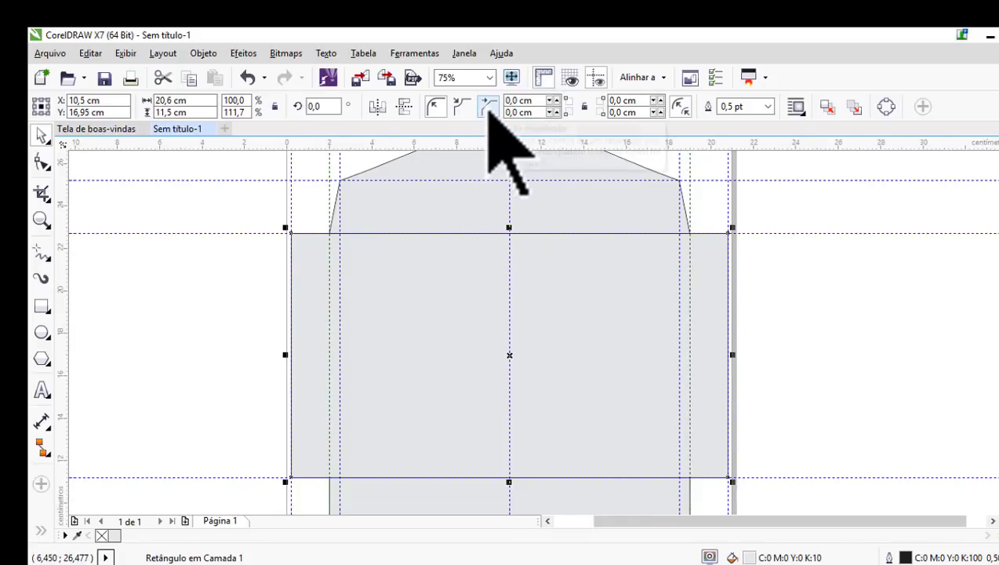
left_click(489, 108)
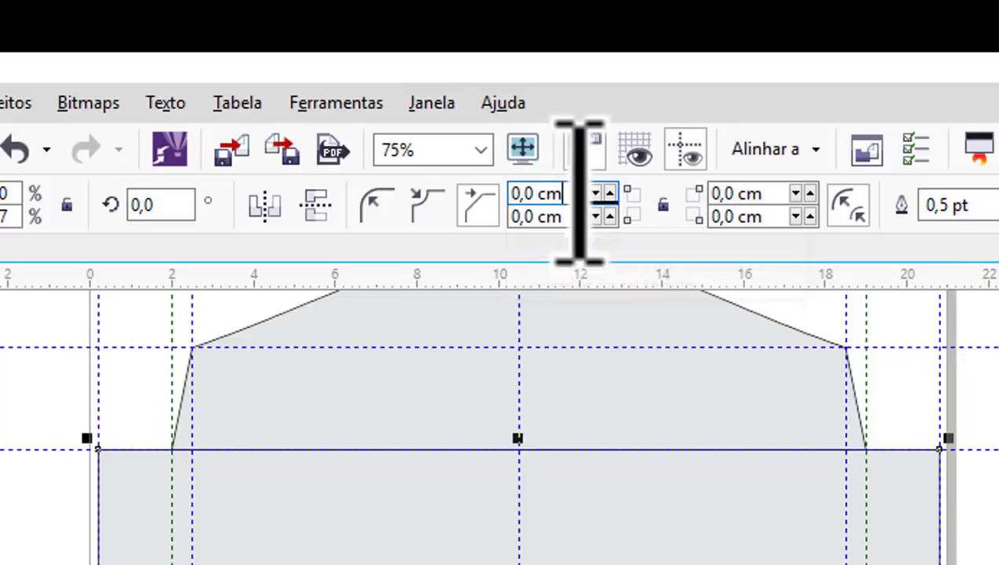
Step: Lock all four corners together and set the chamfer size to 1 cm
left_click_drag(584, 194, 464, 197)
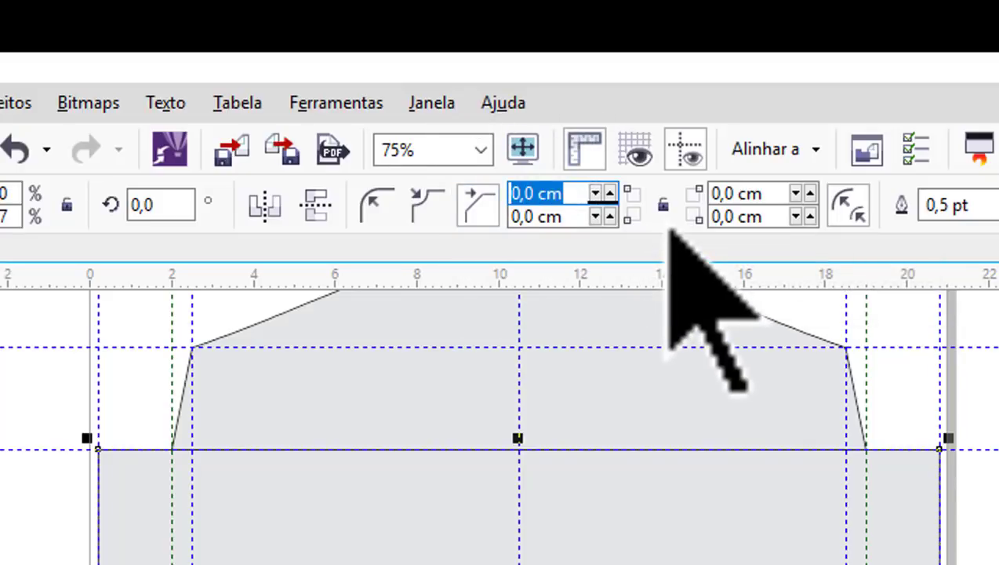
left_click(662, 206)
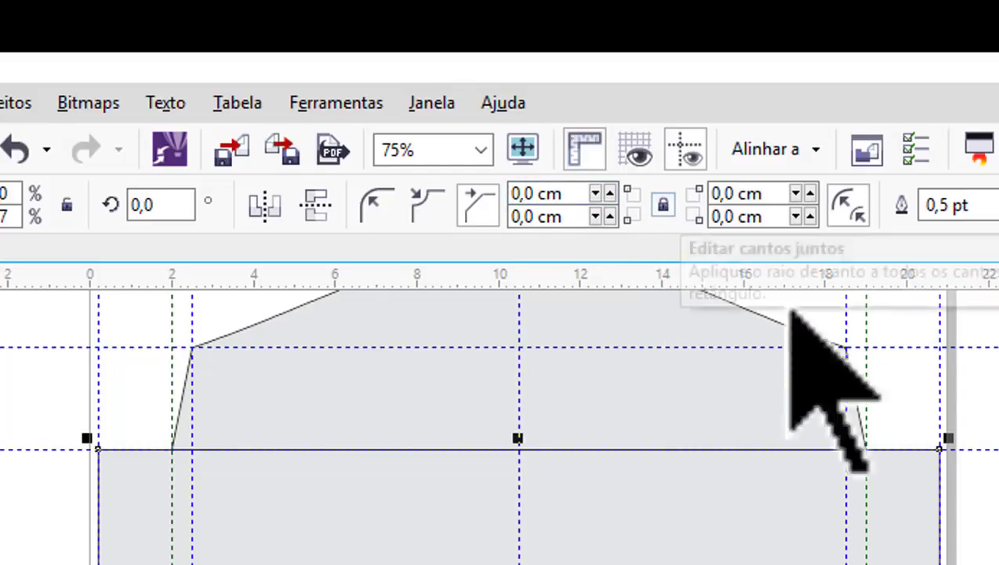
left_click(573, 196)
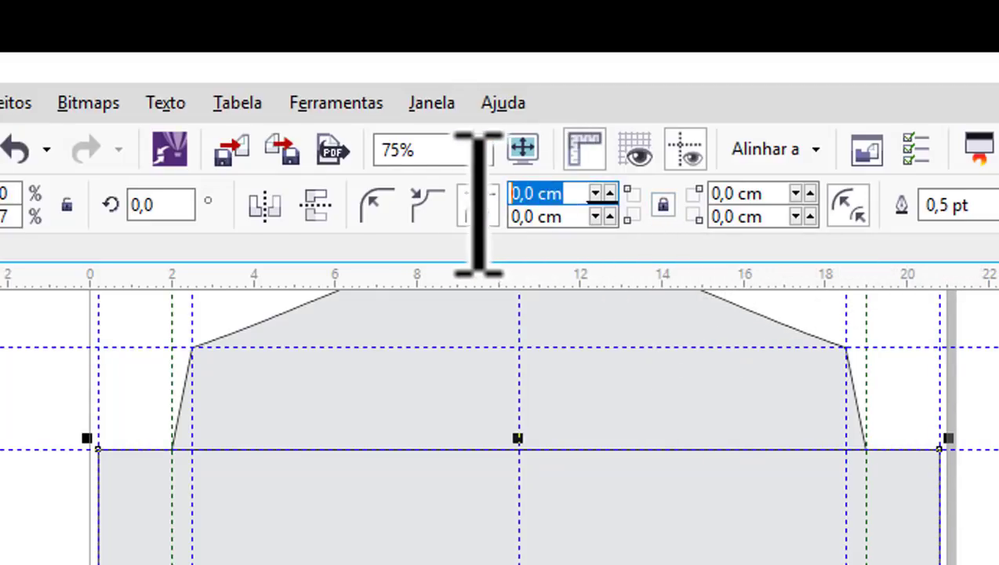
type("1")
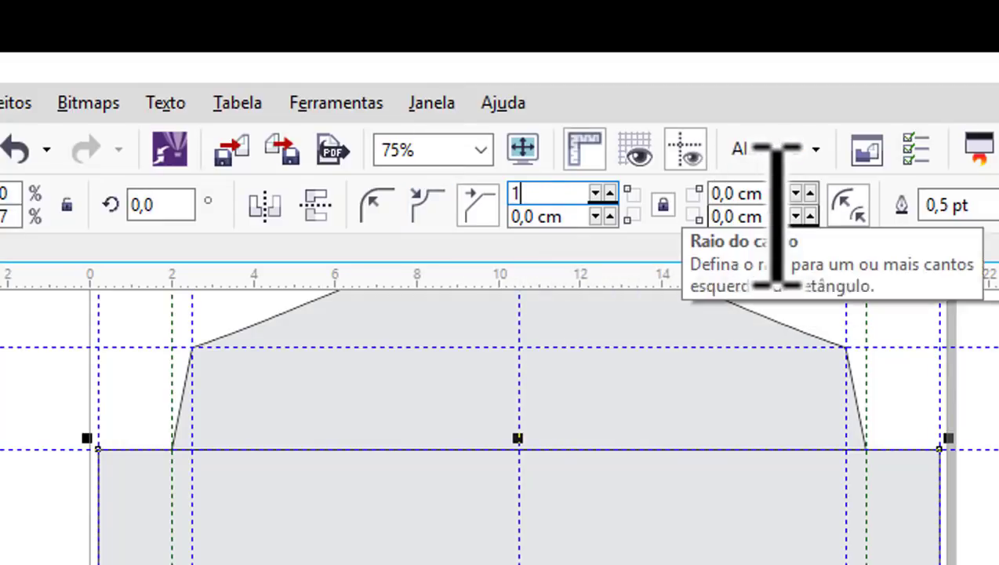
key("Return")
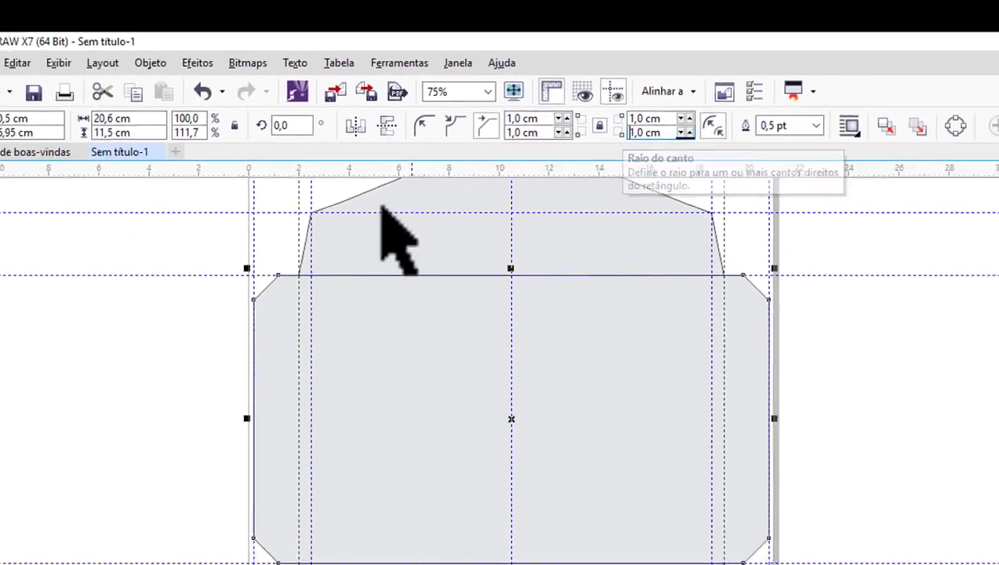
scroll(300, 259, "up", 3)
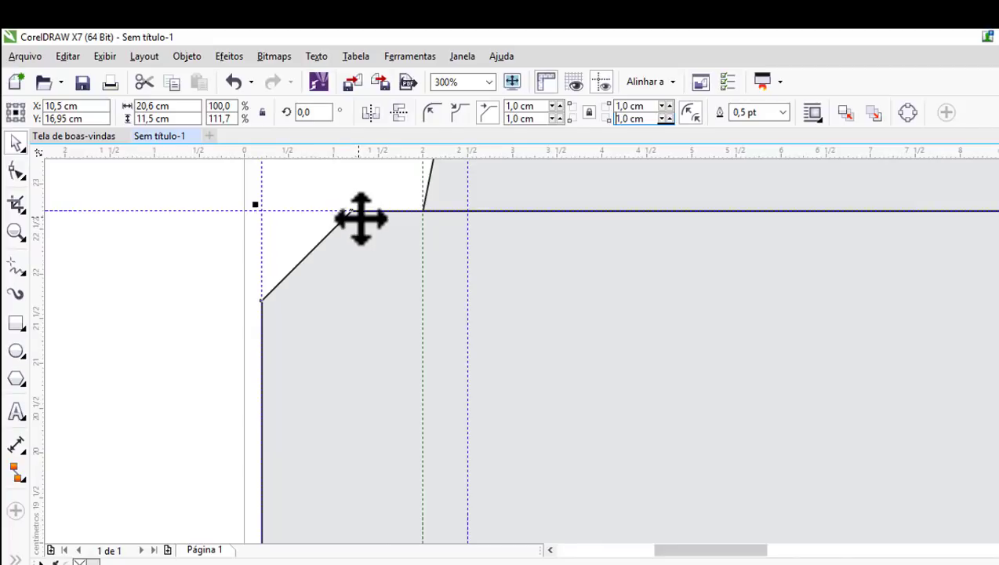
scroll(360, 219, "down", 3)
scroll(355, 211, "up", 2)
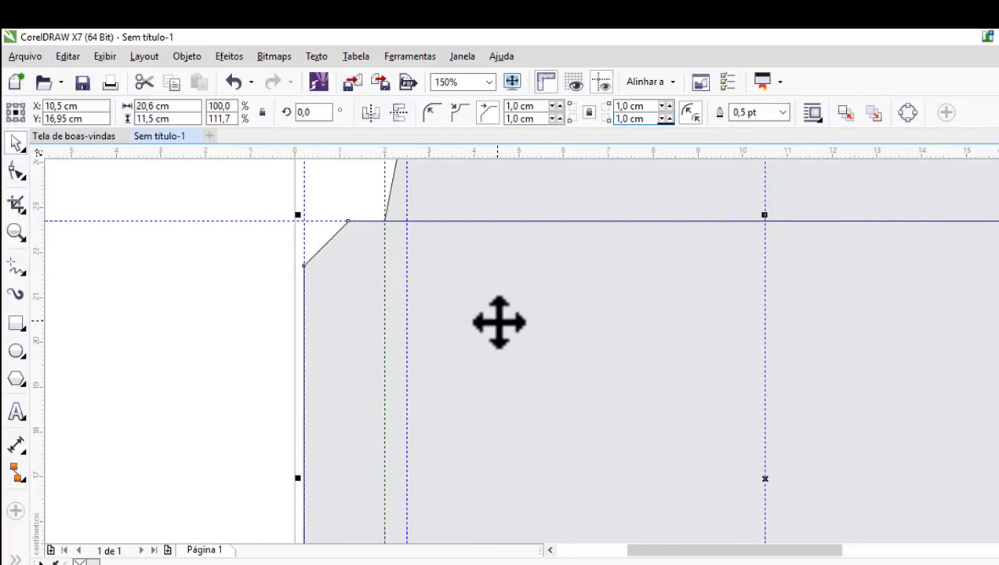
Step: Convert the chamfered body rectangle to curves for node editing
right_click(498, 322)
left_click(616, 95)
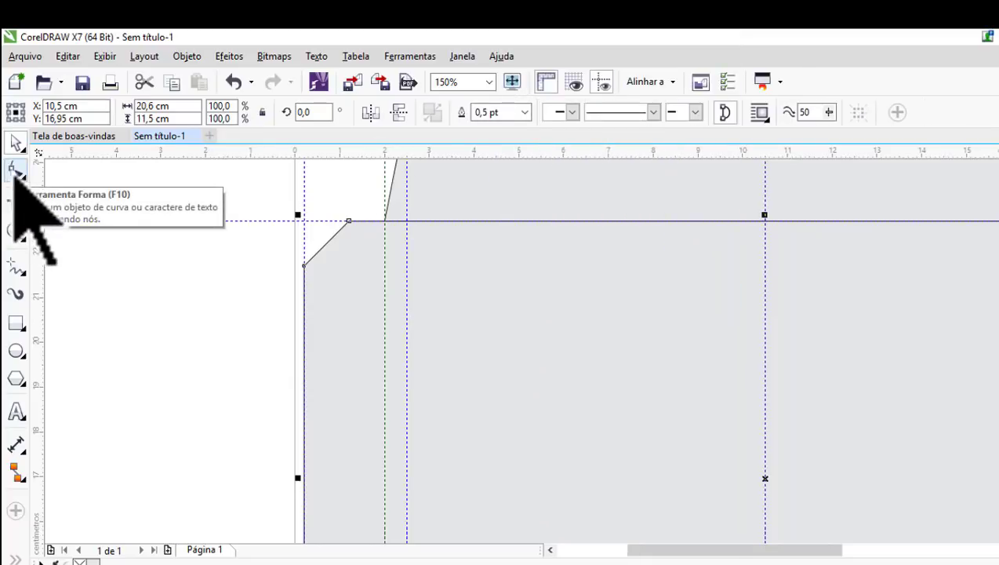
left_click(15, 169)
scroll(361, 219, "up", 1)
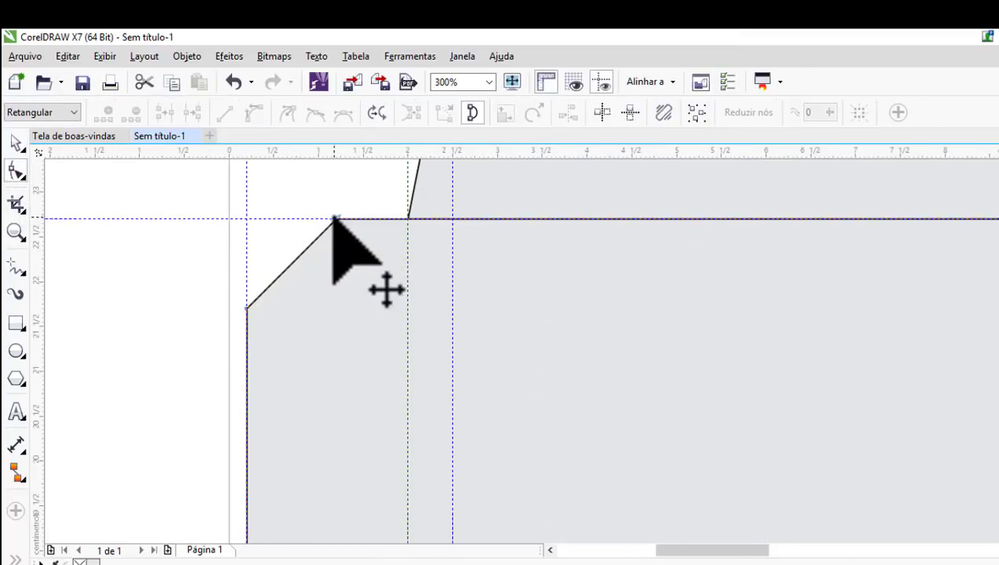
Step: Pull the body's top-left and lower-left corner points inward onto the guide
left_click_drag(334, 219, 406, 219)
scroll(383, 201, "down", 2)
scroll(383, 201, "down", 1)
scroll(366, 312, "up", 2)
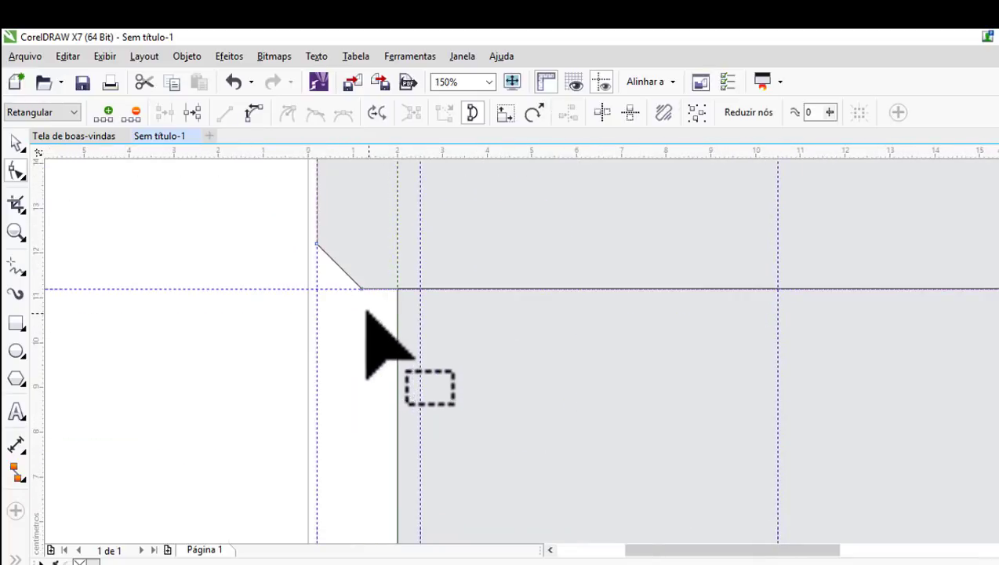
scroll(365, 311, "up", 1)
left_click_drag(364, 281, 437, 283)
scroll(396, 312, "down", 3)
scroll(457, 263, "down", 1)
scroll(501, 229, "up", 1)
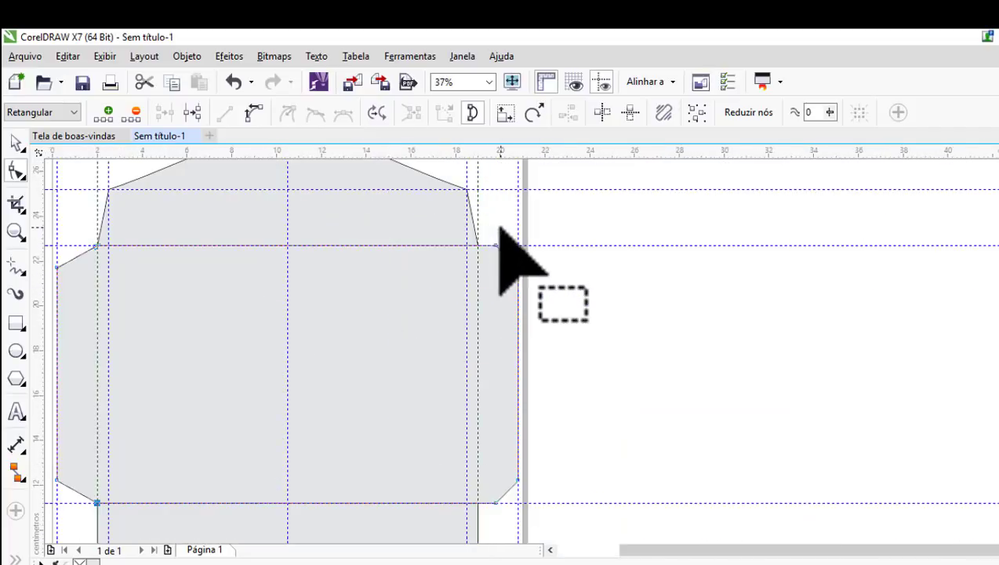
scroll(501, 229, "up", 3)
Step: Pull the top-right and lower-right corner points inward onto the guide intersections
left_click_drag(508, 262, 437, 263)
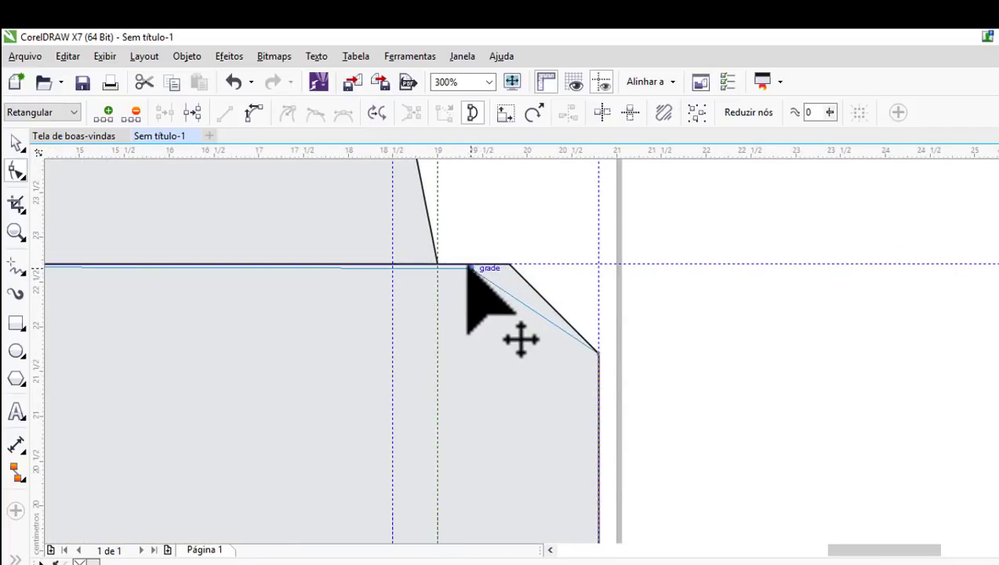
scroll(431, 223, "down", 3)
scroll(416, 333, "up", 2)
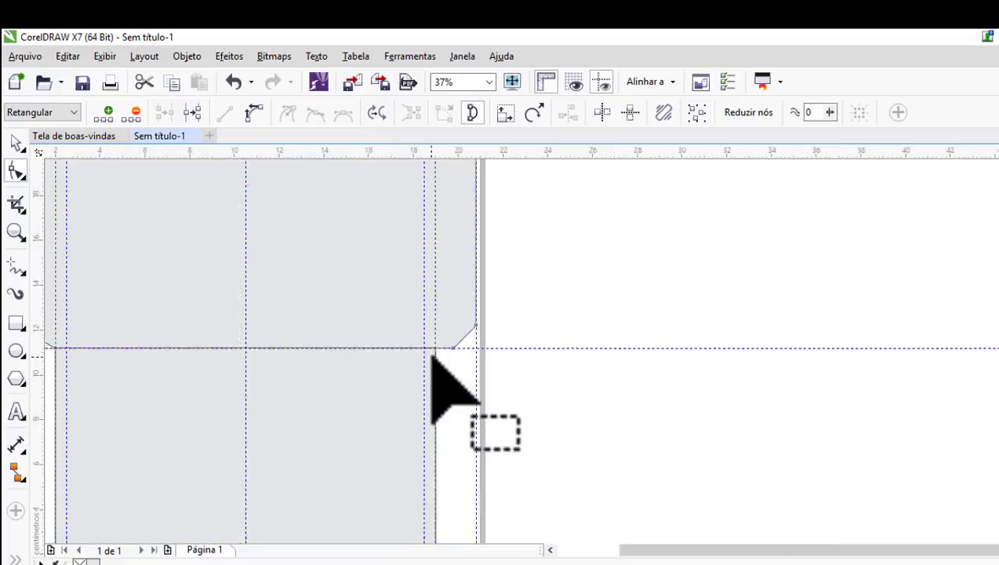
scroll(429, 346, "up", 1)
left_click_drag(491, 320, 443, 320)
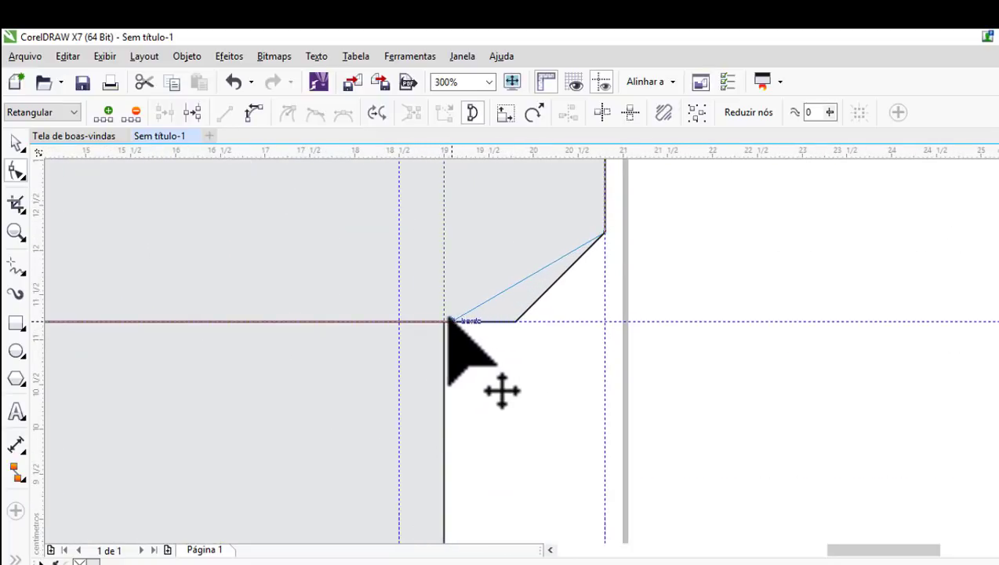
scroll(445, 335, "down", 2)
scroll(447, 342, "down", 1)
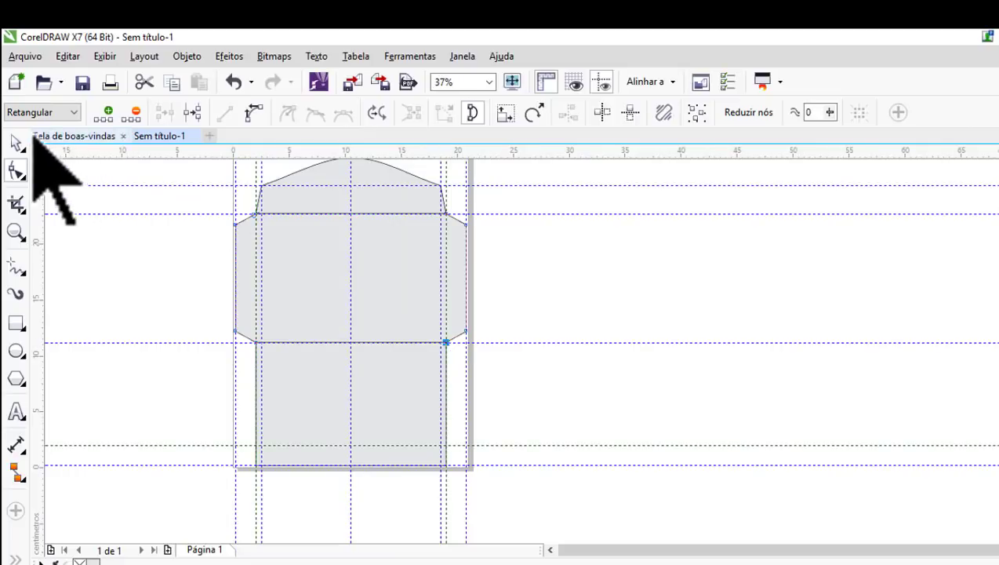
Step: Duplicate the arched flap with Ctrl+D and place the copy over the body's bottom edge at Y 0.2 cm
left_click(16, 143)
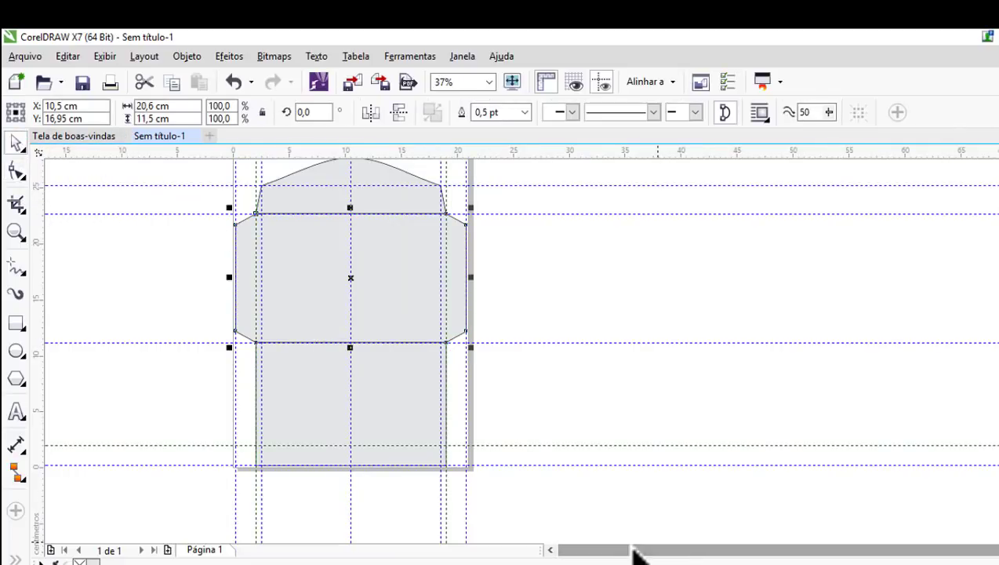
key("F4")
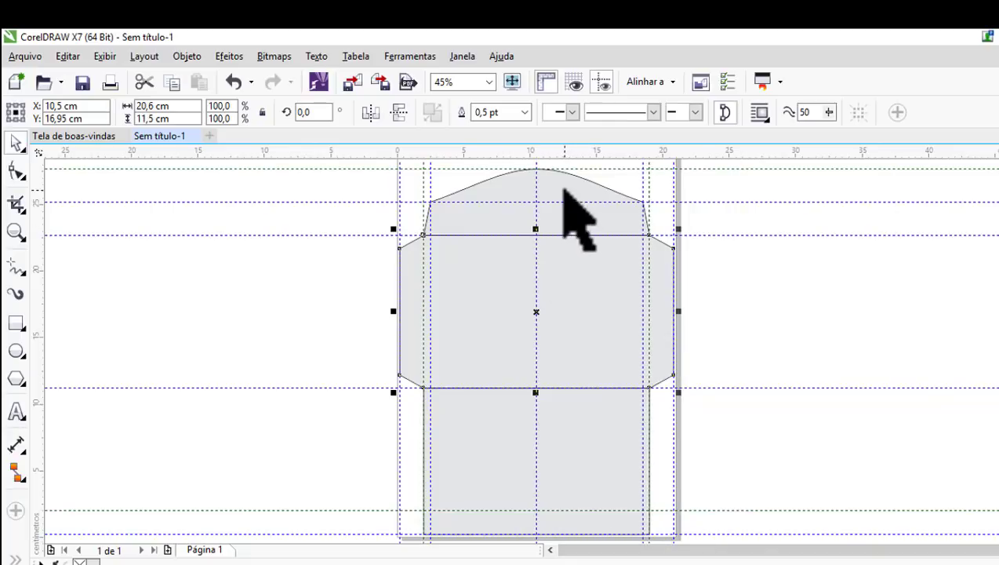
scroll(568, 188, "down", 1)
scroll(576, 196, "up", 2)
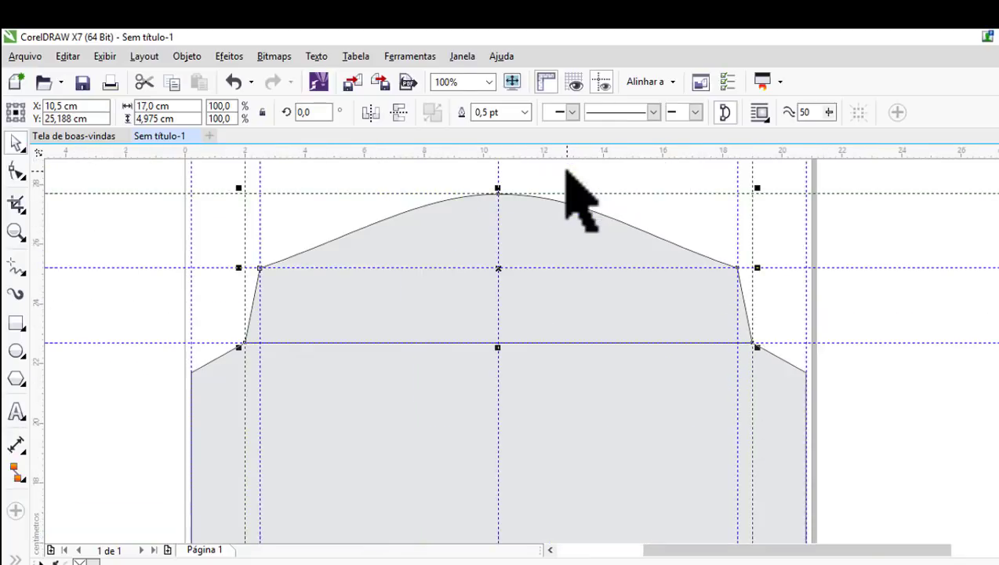
scroll(581, 200, "down", 2)
scroll(573, 196, "down", 1)
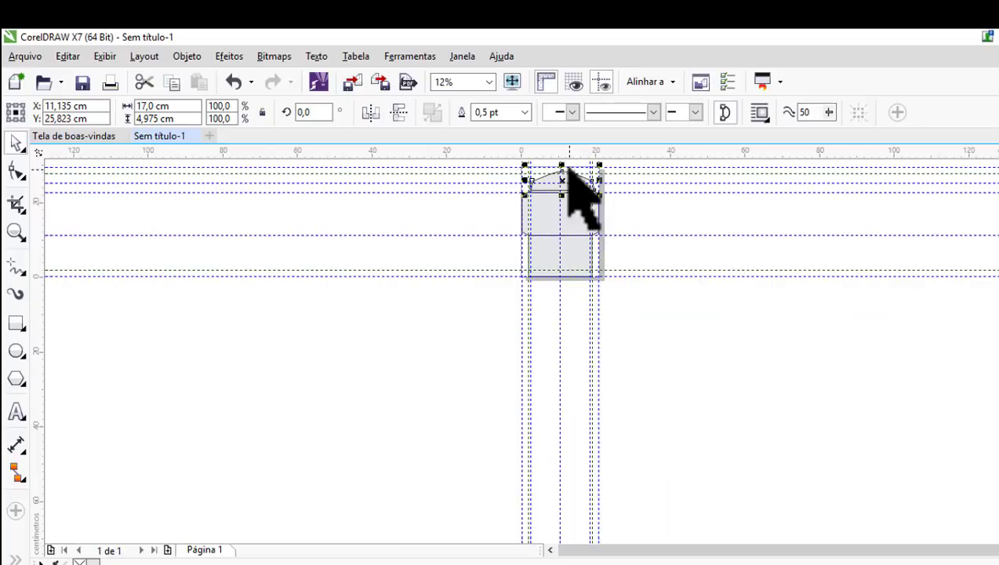
key("ctrl+d")
mouse_move(561, 185)
left_mouse_down()
mouse_move(566, 305)
mouse_move(561, 289)
left_mouse_up()
scroll(569, 279, "up", 1)
scroll(549, 310, "up", 2)
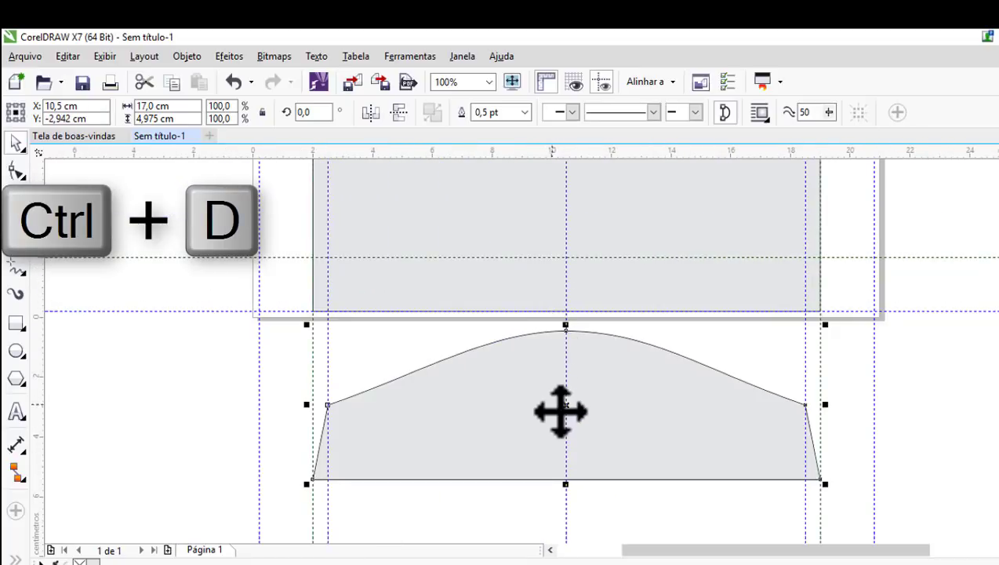
left_click_drag(570, 407, 566, 263)
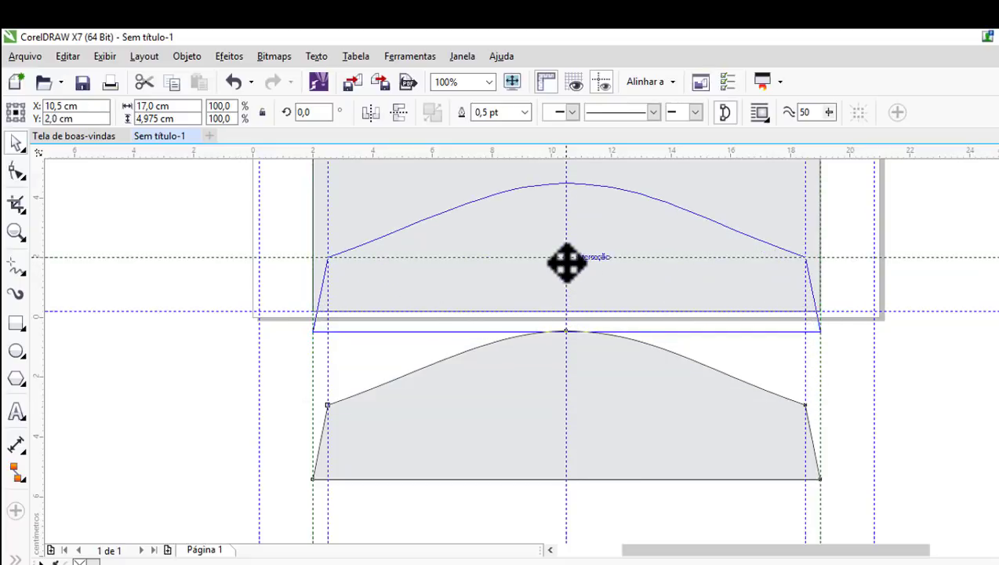
left_click_drag(566, 264, 577, 311)
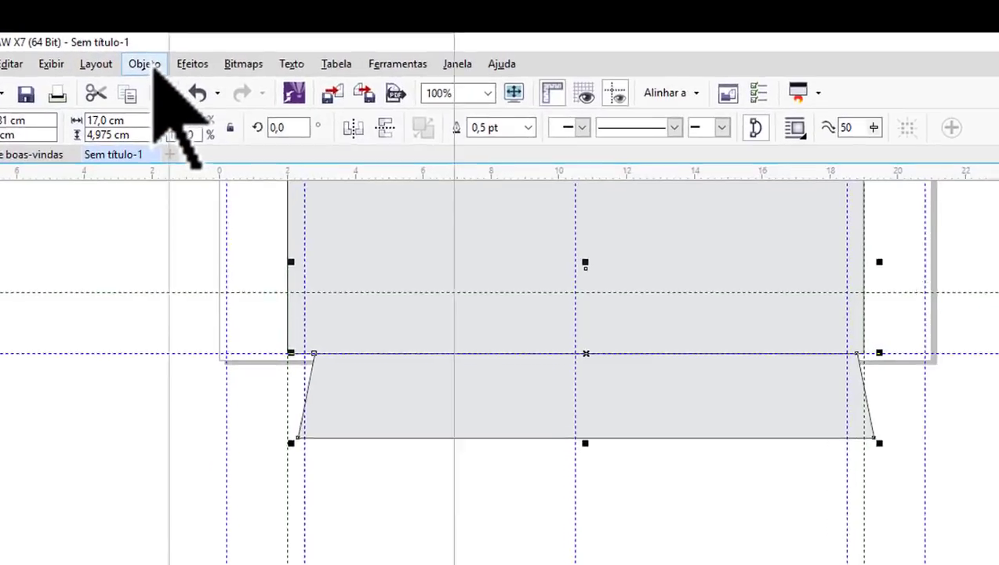
Step: Bring the arched curve copy to the front of the page
left_click(195, 59)
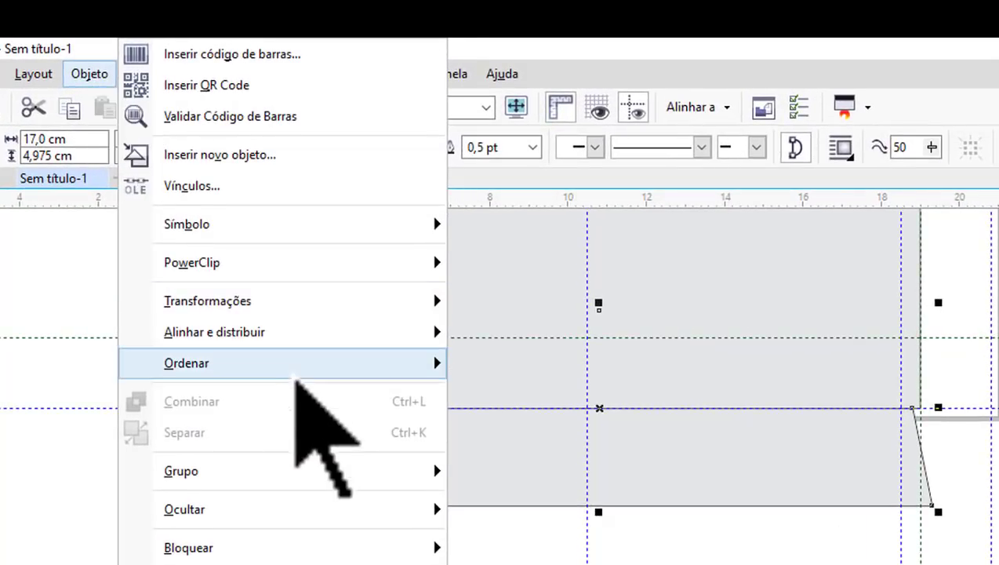
mouse_move(185, 363)
left_click(515, 374)
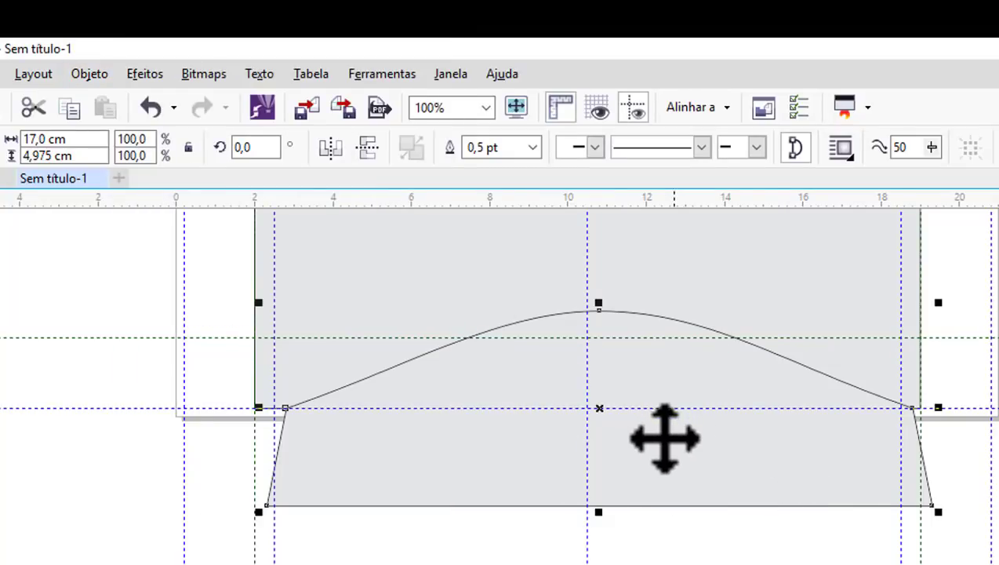
scroll(650, 447, "down", 1)
scroll(662, 408, "down", 1)
scroll(696, 368, "up", 1)
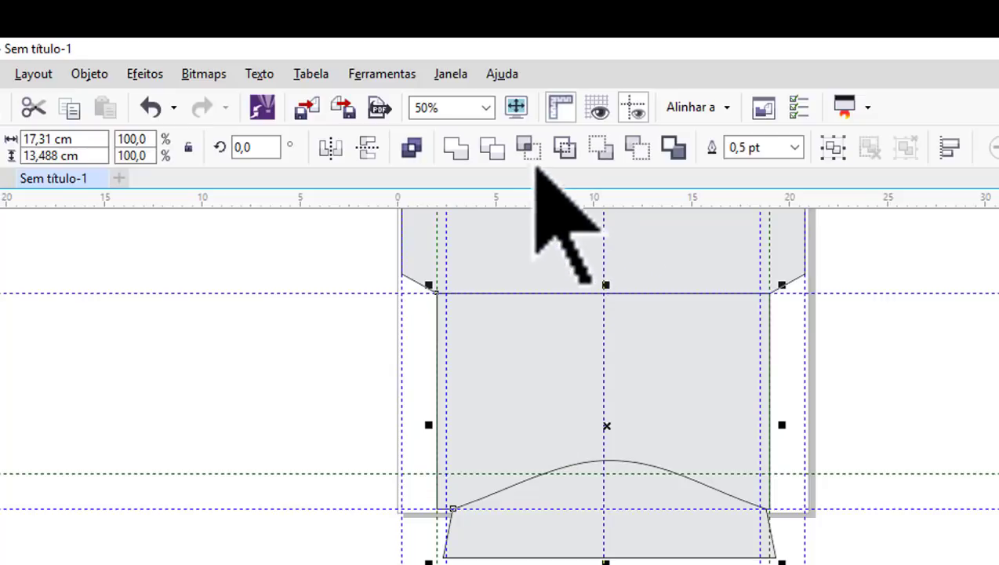
Step: Trim the envelope body with the arch and drag the leftover arch piece aside
left_click(491, 154)
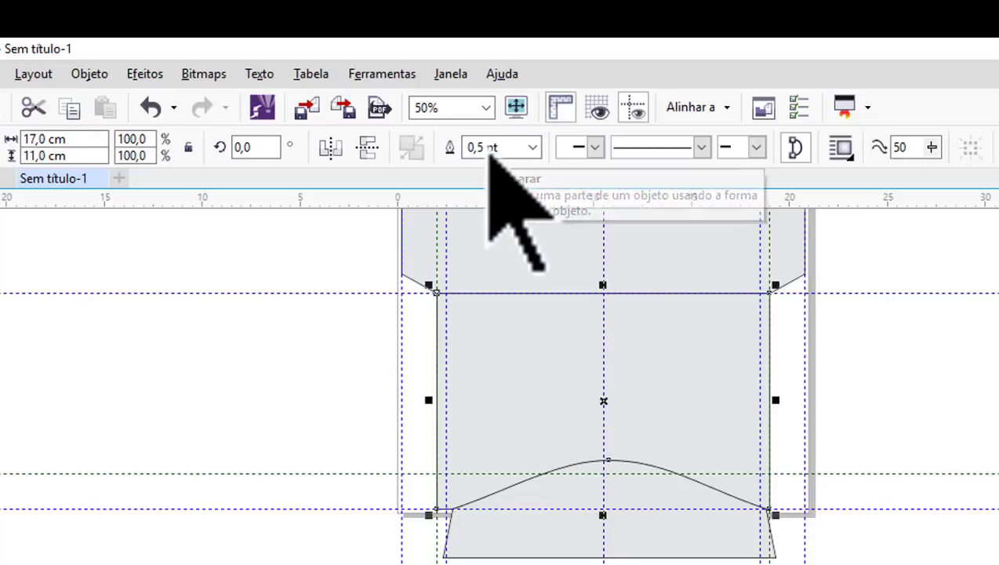
scroll(424, 256, "down", 1)
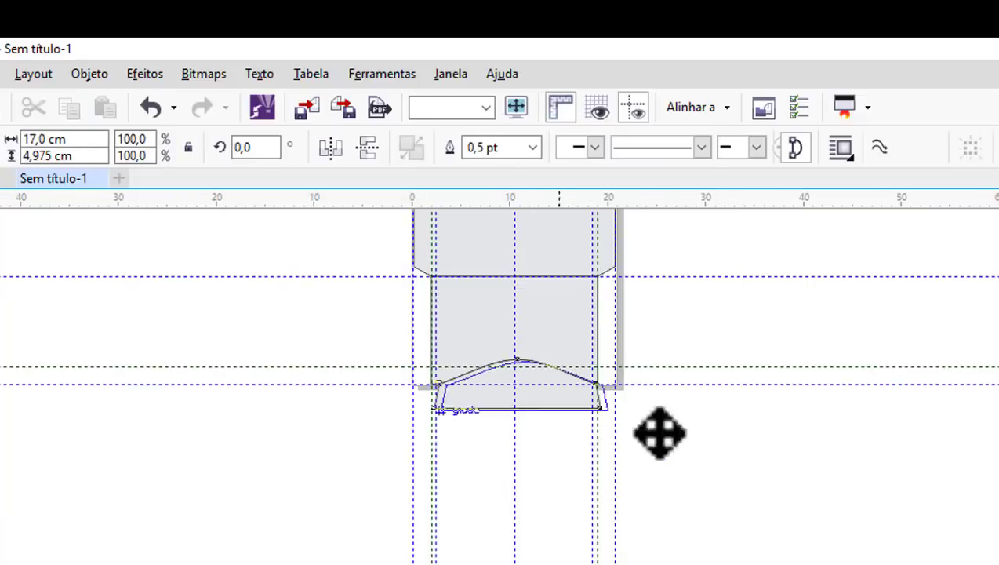
left_click_drag(659, 431, 992, 502)
scroll(580, 407, "down", 1)
scroll(566, 375, "up", 1)
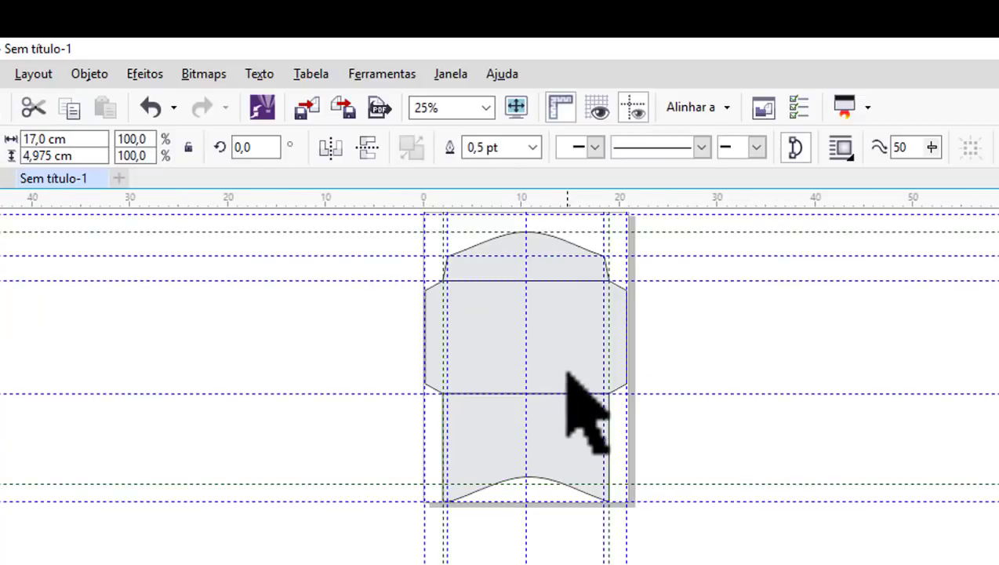
scroll(567, 375, "up", 1)
scroll(567, 372, "down", 1)
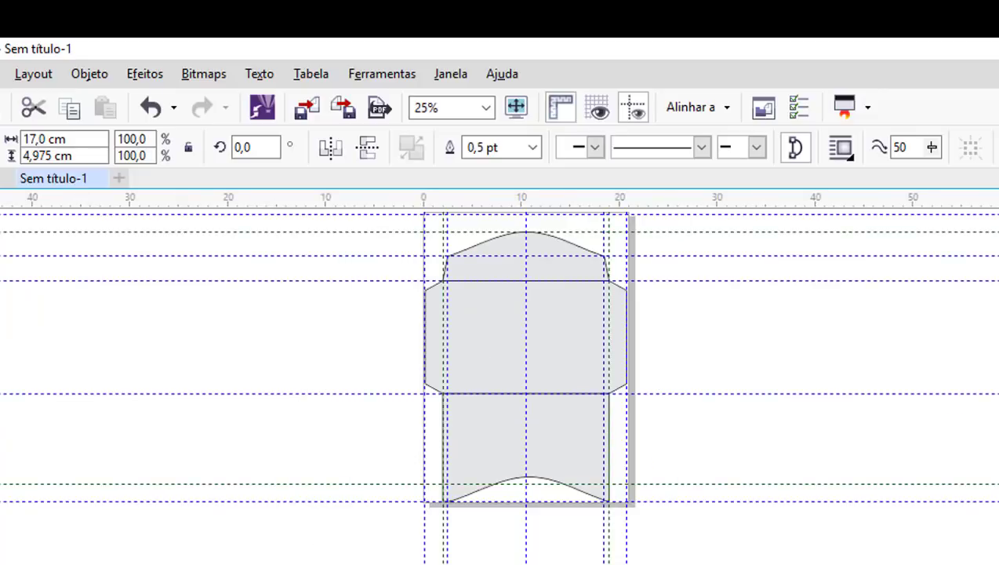
key("Escape")
scroll(557, 292, "up", 1)
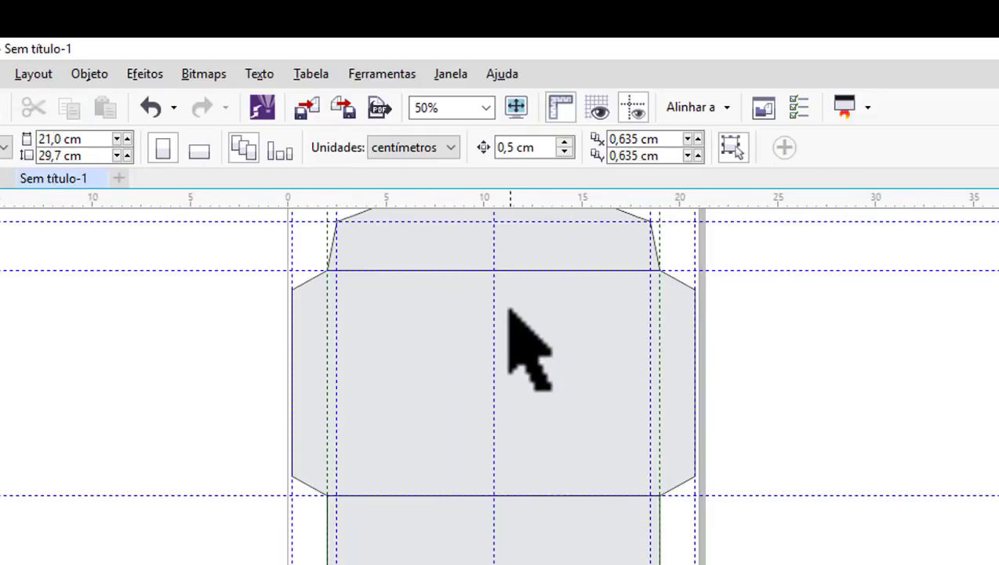
left_click(494, 302)
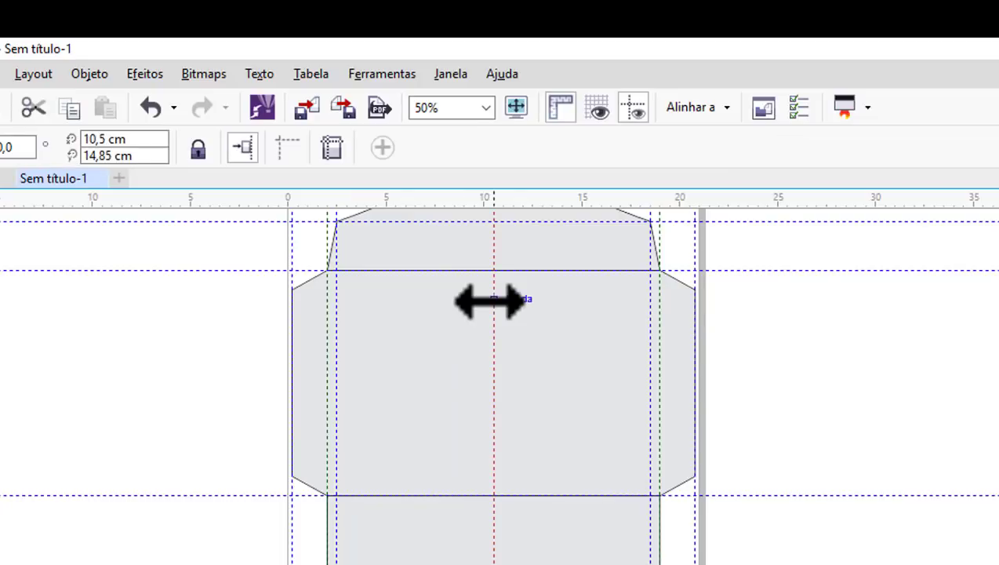
key("Escape")
scroll(471, 314, "down", 1)
scroll(473, 313, "up", 1)
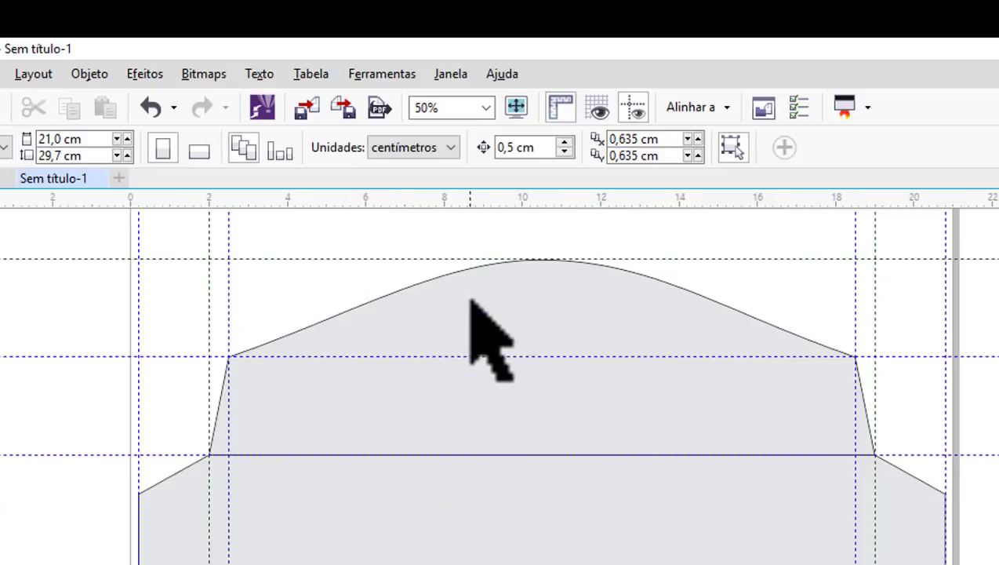
scroll(474, 313, "up", 1)
left_click(517, 355)
key("Escape")
scroll(514, 356, "down", 1)
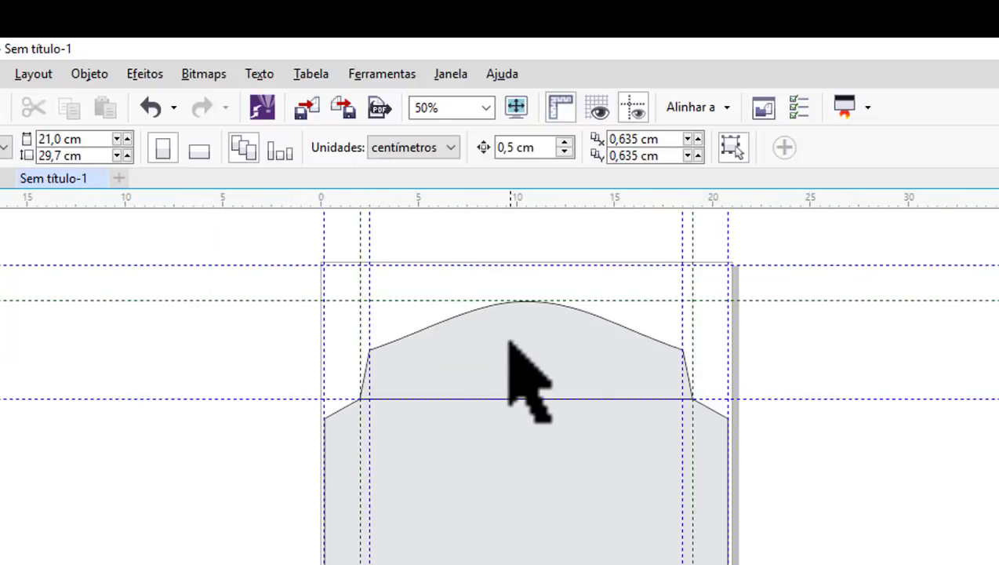
scroll(508, 356, "down", 1)
scroll(519, 560, "up", 1)
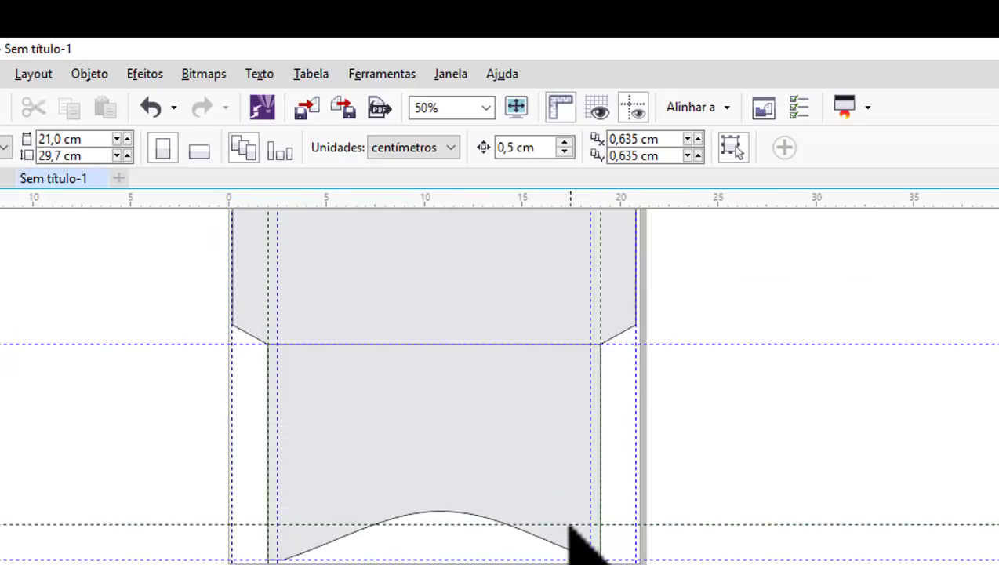
scroll(502, 494, "down", 2)
scroll(495, 486, "up", 1)
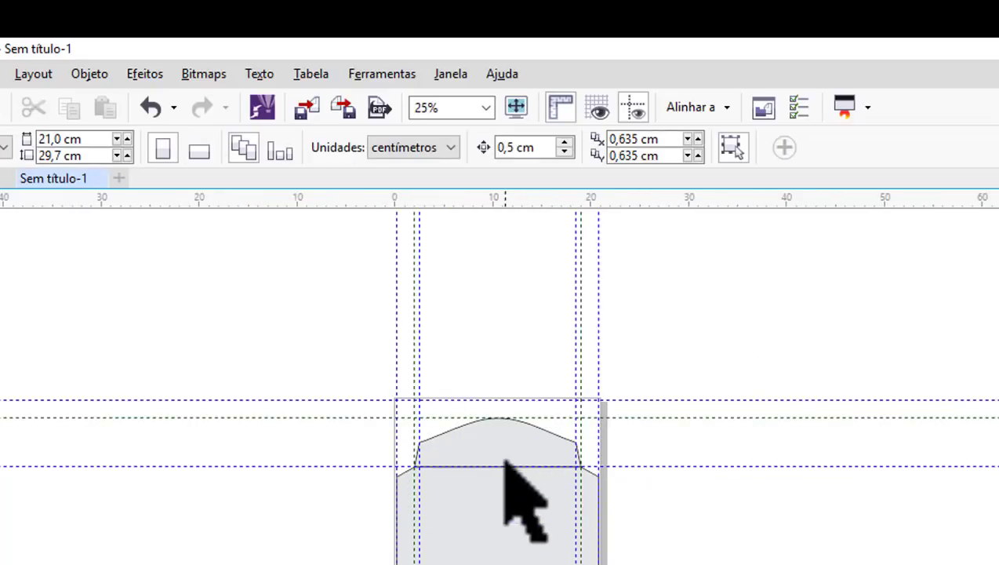
scroll(547, 559, "up", 1)
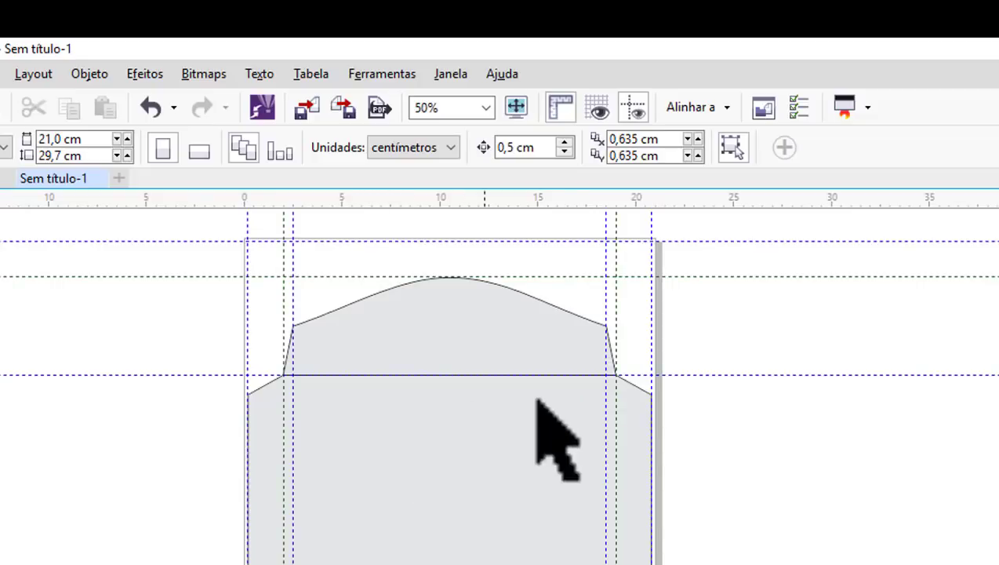
scroll(612, 386, "up", 1)
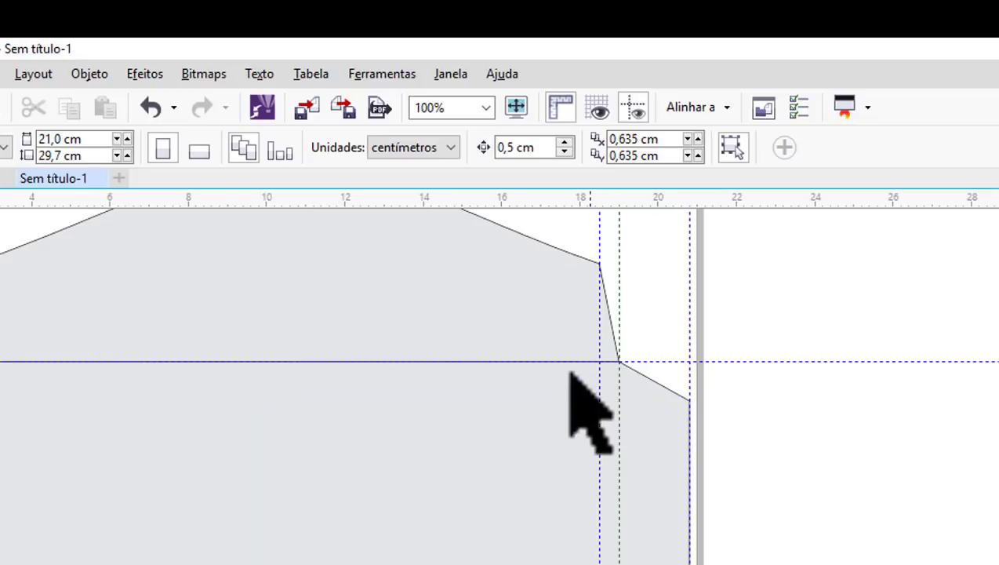
scroll(526, 439, "down", 1)
scroll(289, 420, "up", 1)
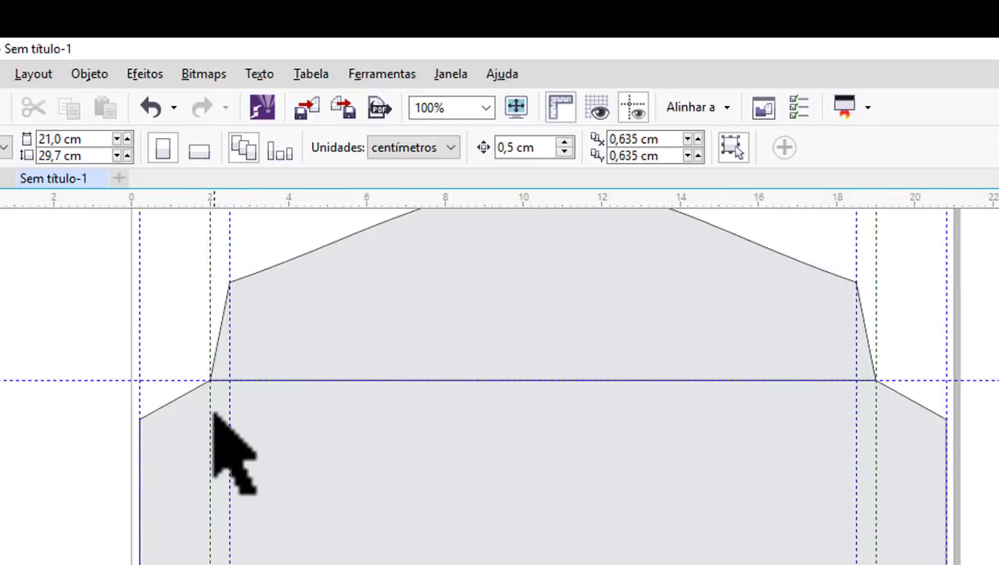
scroll(222, 396, "up", 1)
scroll(231, 387, "down", 1)
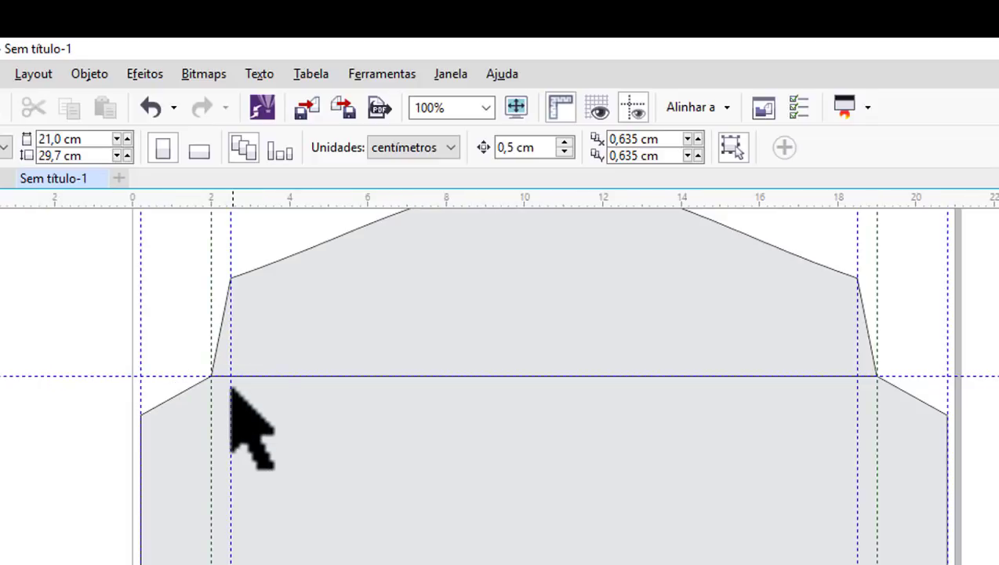
Step: Place two horizontal guidelines on the envelope edge, fine-tuning each with arrow-key nudges
left_click_drag(346, 273, 351, 376)
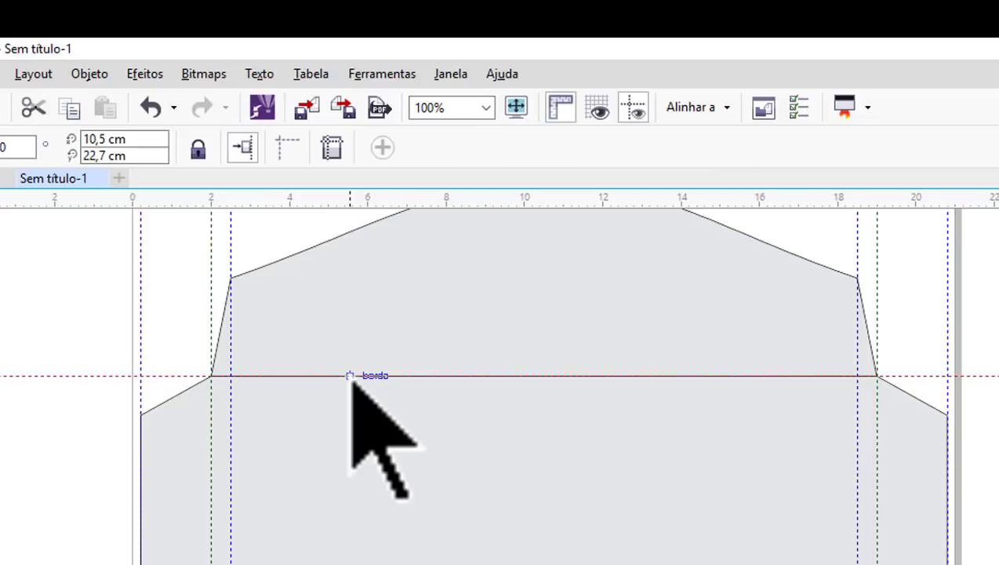
key("Down")
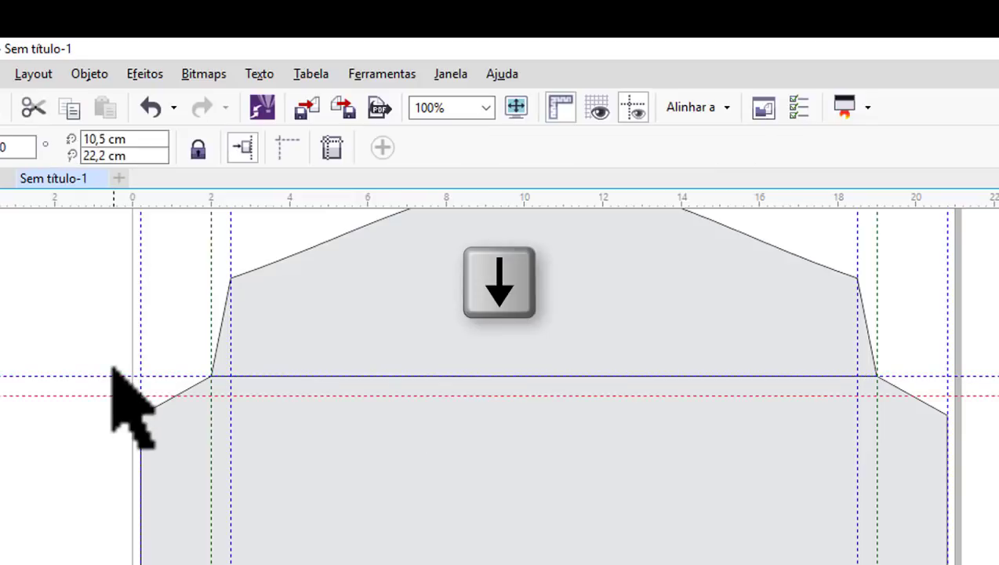
scroll(368, 301, "down", 1)
scroll(420, 553, "up", 1)
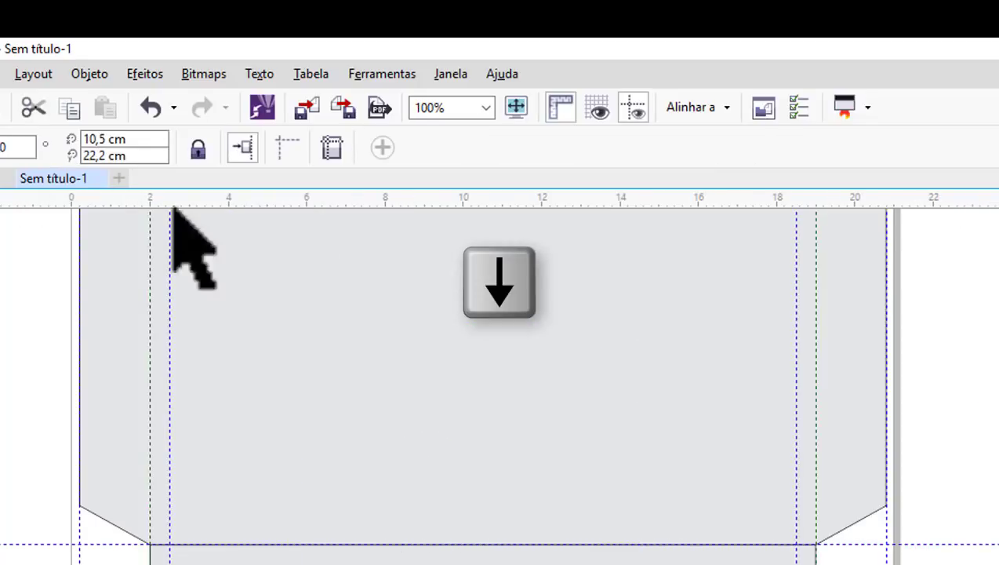
left_click_drag(35, 201, 471, 553)
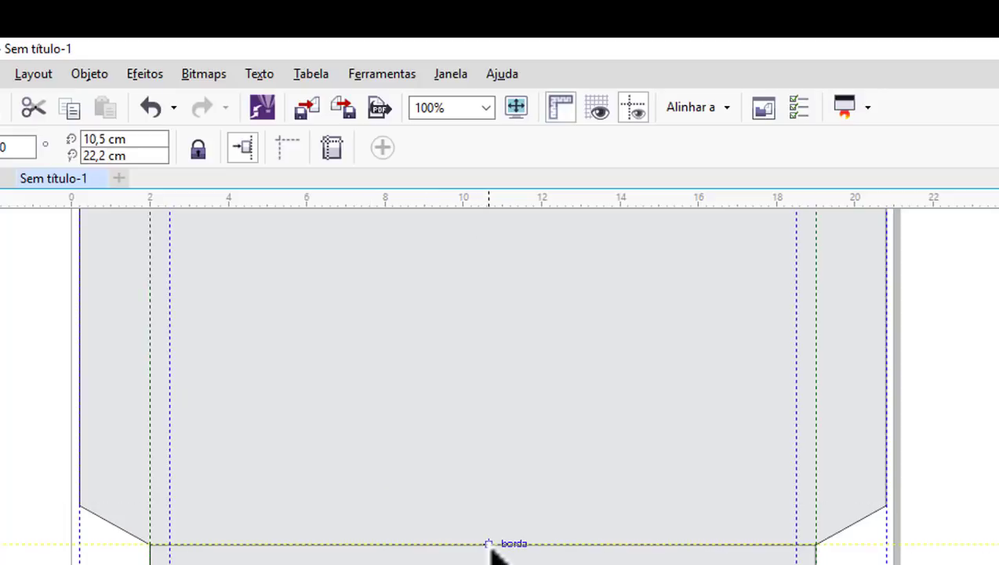
key("Up")
scroll(451, 474, "down", 2)
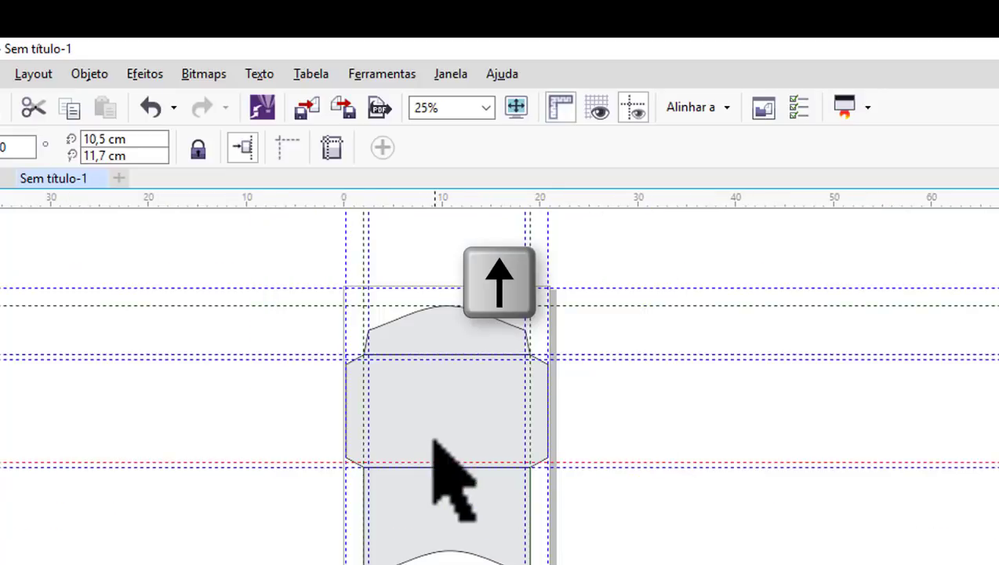
scroll(476, 379, "up", 2)
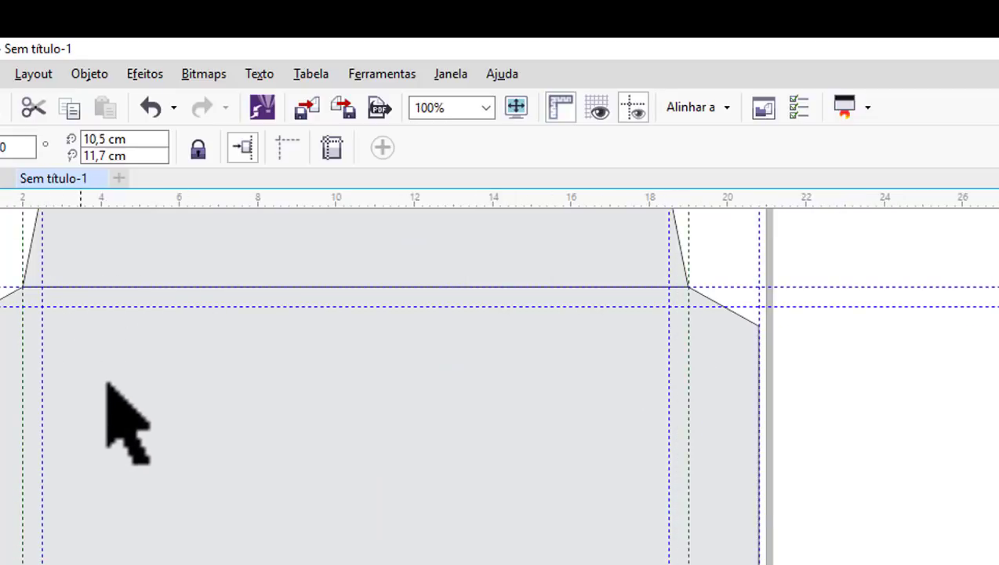
Step: Add horizontal guidelines near the lower flap corners and just below the fold
scroll(397, 295, "down", 1)
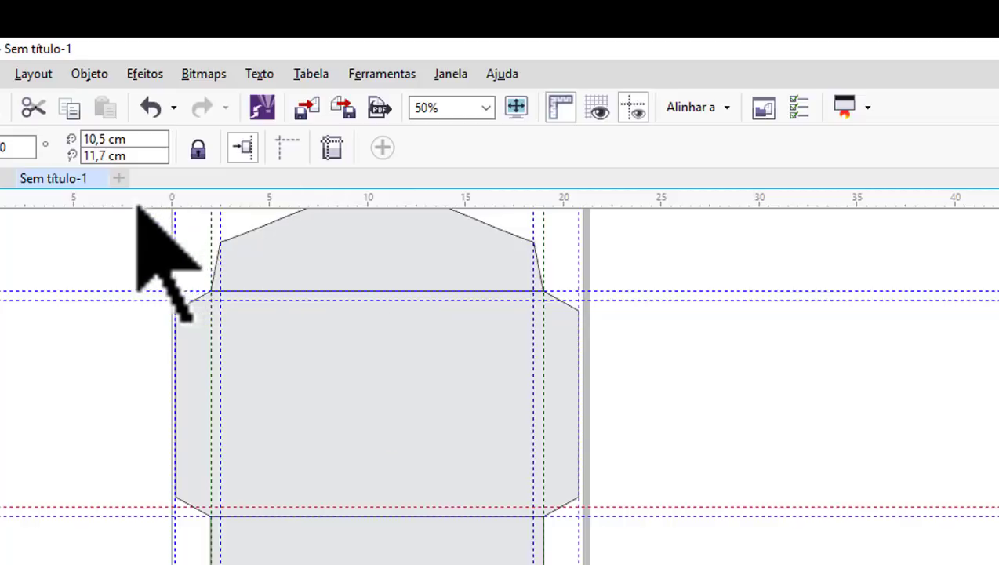
mouse_move(139, 201)
left_mouse_down()
mouse_move(171, 529)
mouse_move(172, 520)
left_mouse_up()
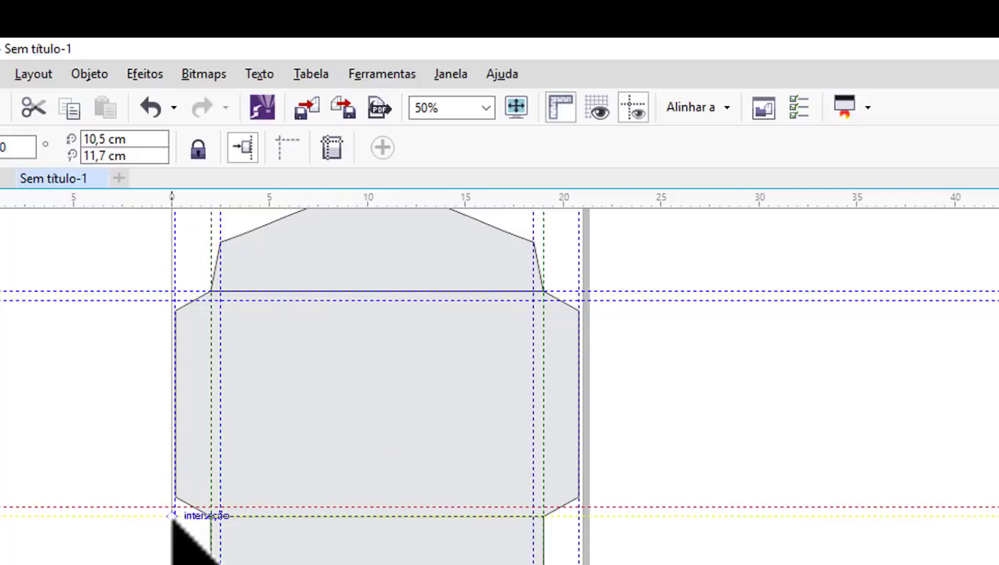
scroll(331, 553, "up", 2)
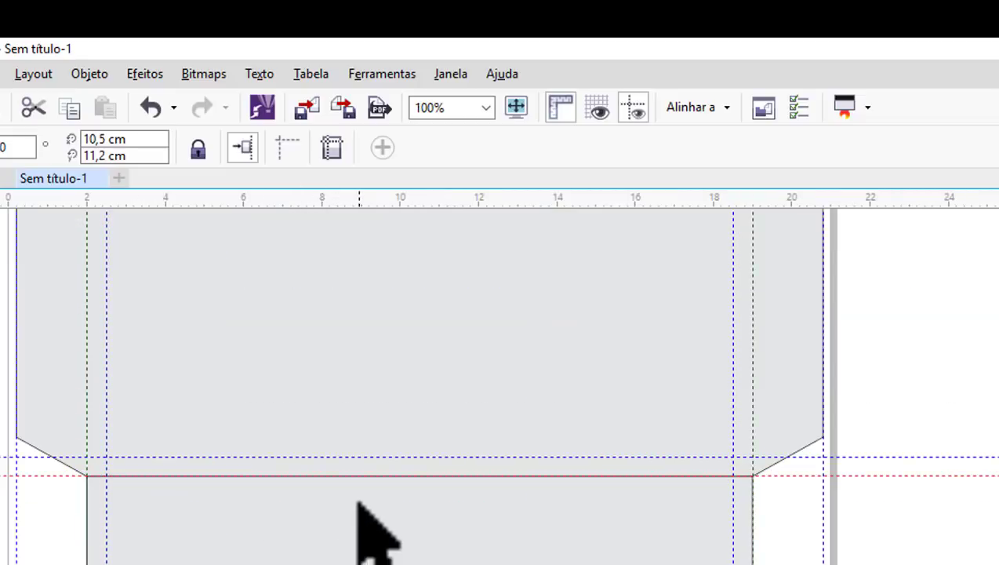
scroll(400, 396, "down", 1)
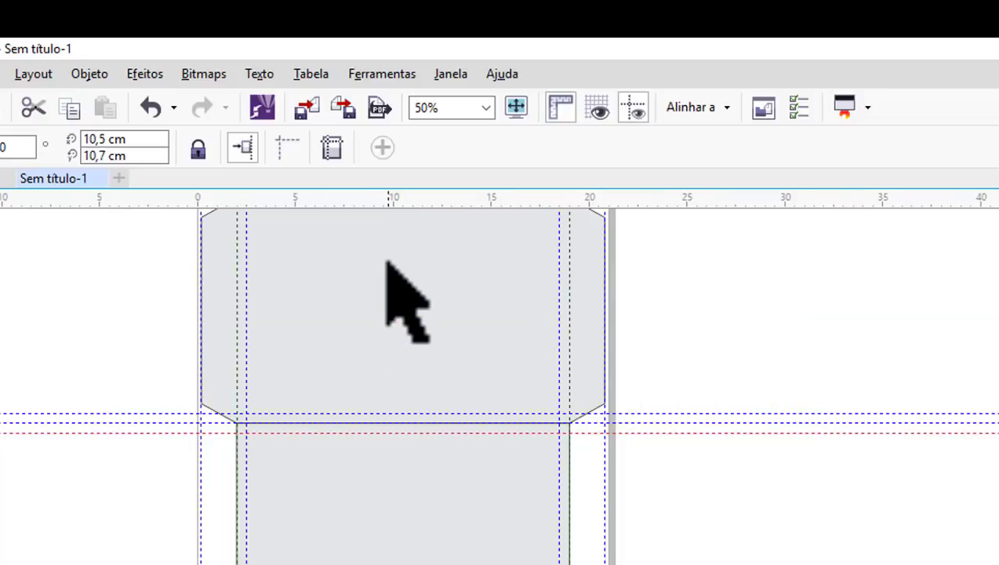
left_click_drag(354, 206, 439, 452)
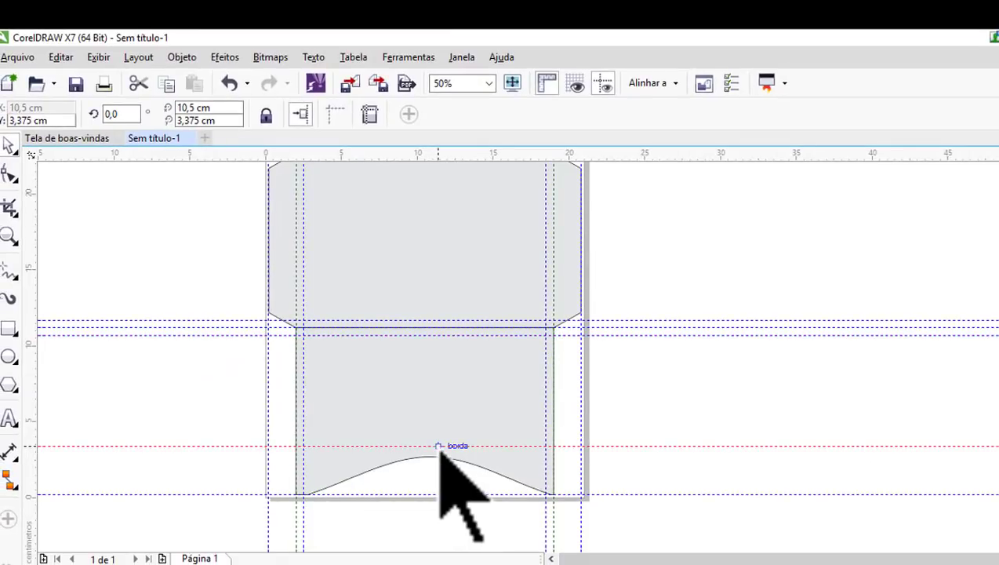
scroll(439, 453, "down", 1)
scroll(429, 428, "up", 2)
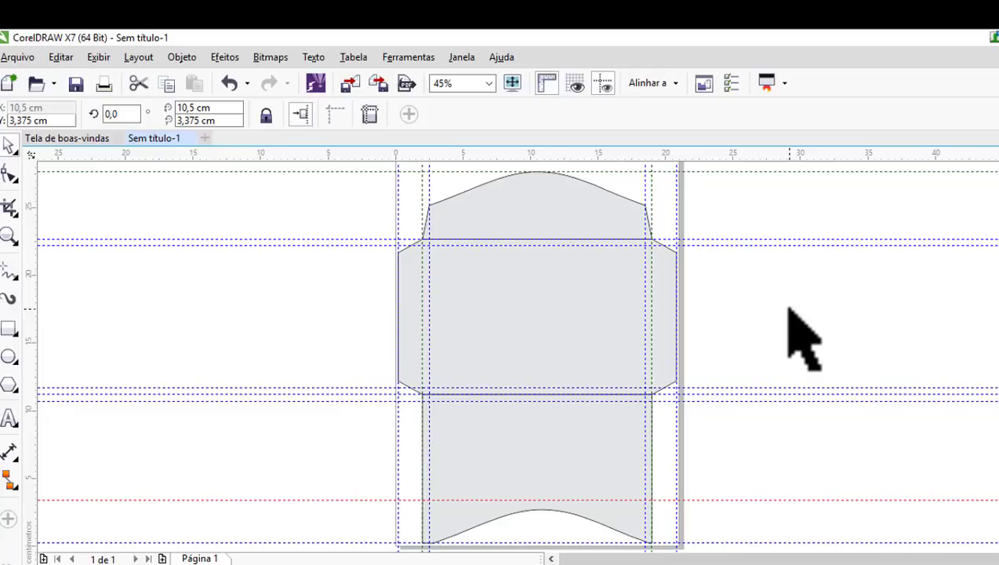
Step: Import the JM logo PNG, placing it at the page centre
left_click(349, 84)
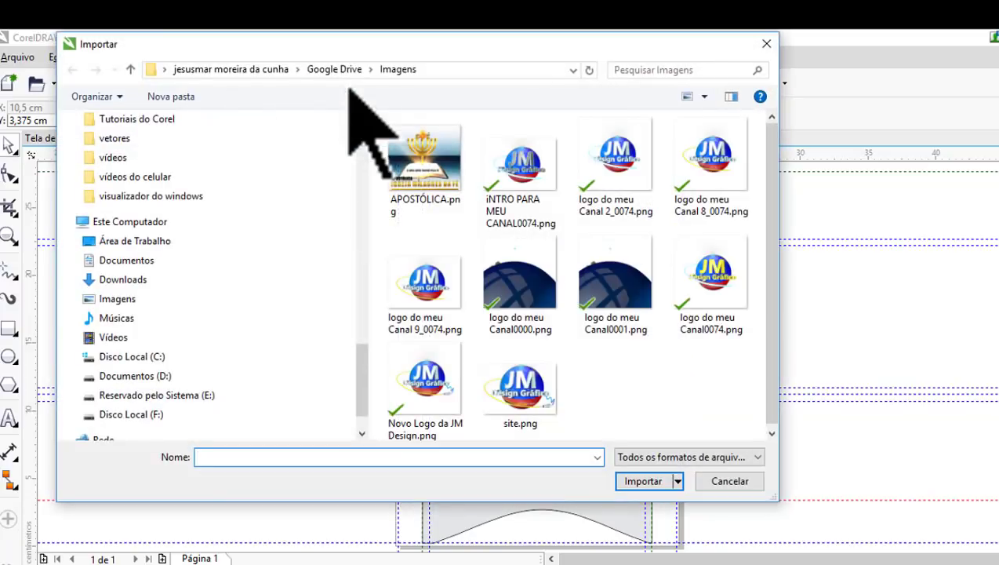
left_click(541, 185)
left_click(651, 476)
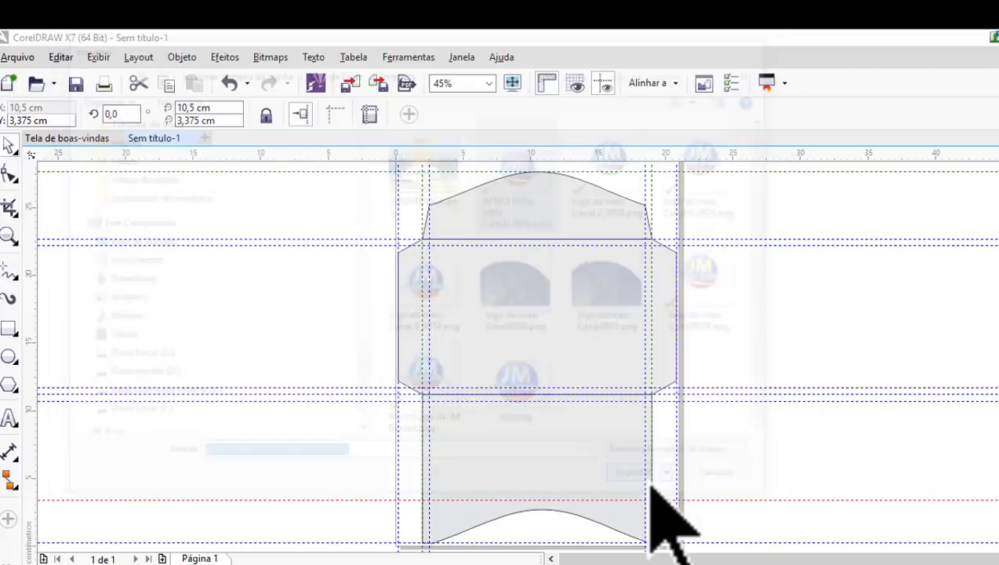
key("Return")
scroll(576, 346, "down", 2)
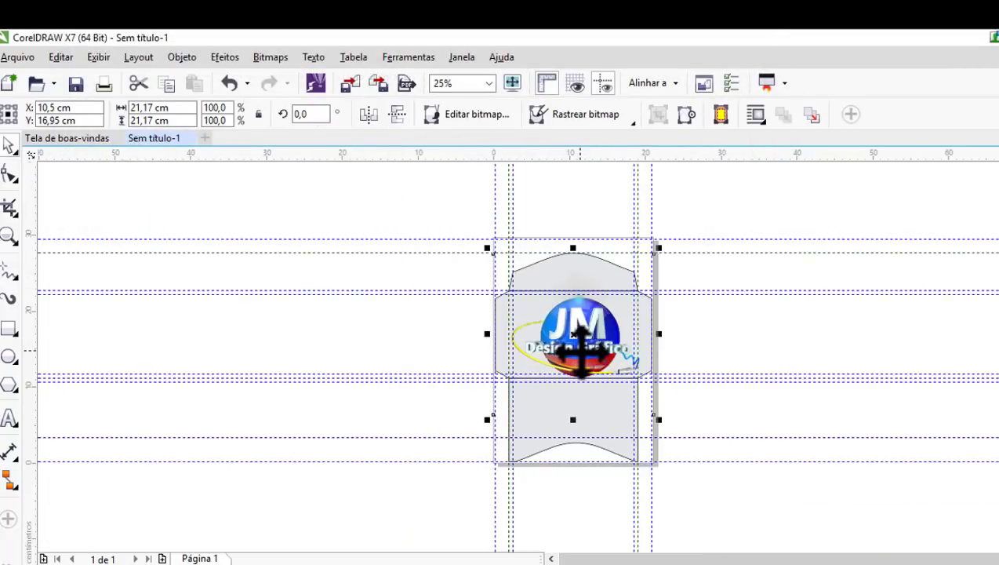
scroll(575, 346, "up", 3)
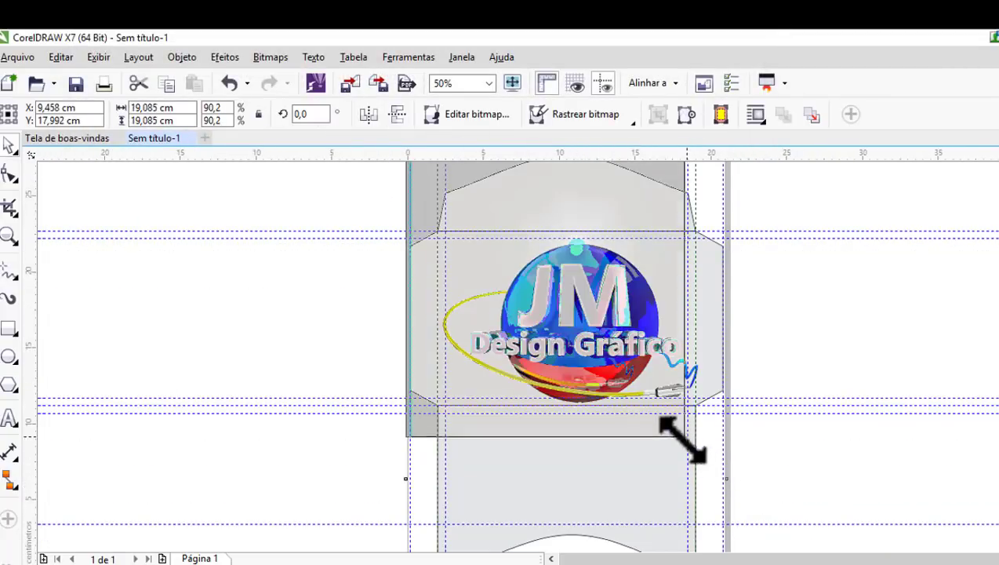
Step: Scale the logo down to about 19% (roughly 4.1 cm) at the front panel's top-left
left_click_drag(732, 484, 549, 302)
left_click_drag(479, 233, 485, 278)
scroll(485, 276, "up", 1)
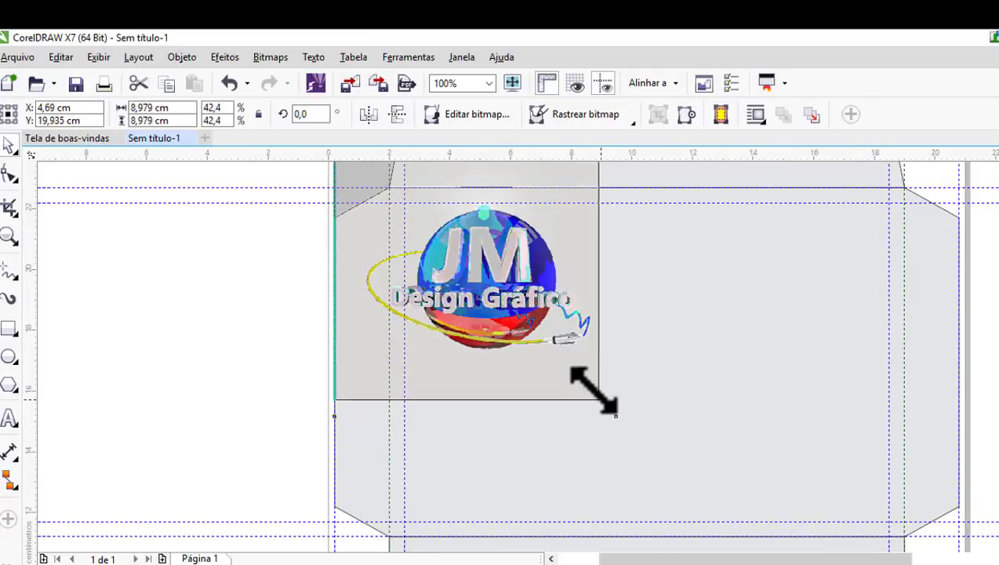
left_click_drag(621, 421, 535, 337)
left_click_drag(454, 223, 499, 257)
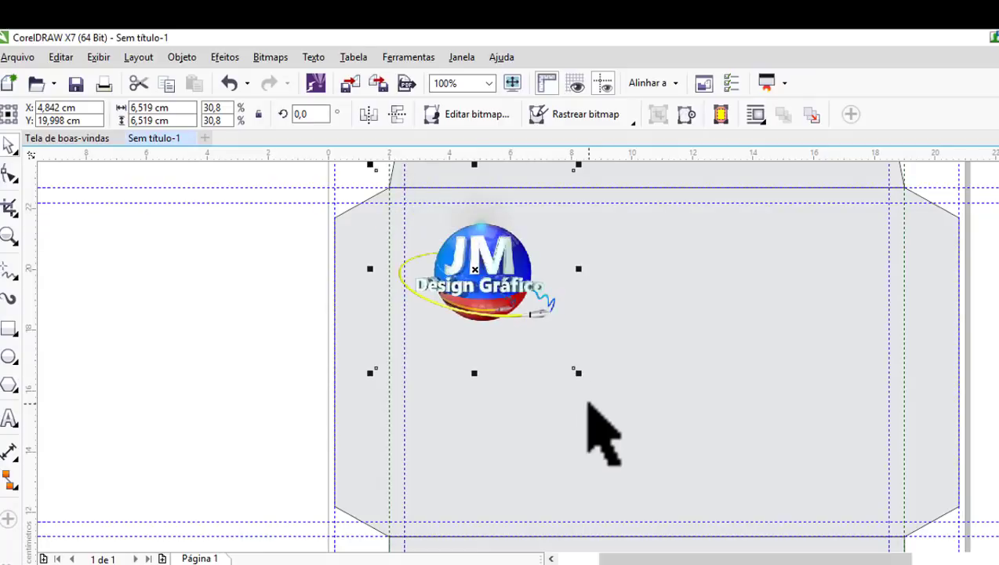
left_click_drag(514, 302, 517, 308)
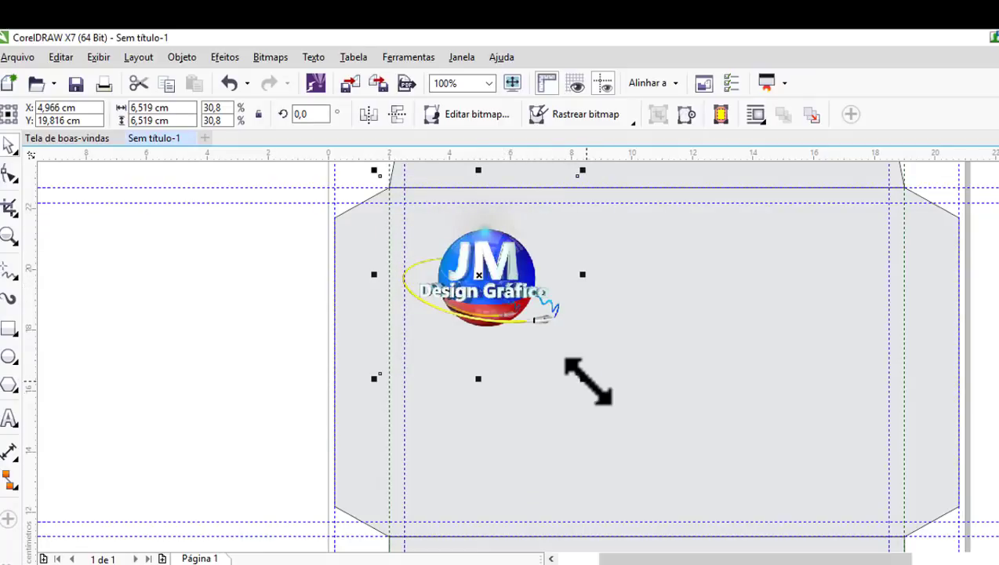
left_click_drag(584, 381, 538, 333)
left_click_drag(477, 256, 503, 269)
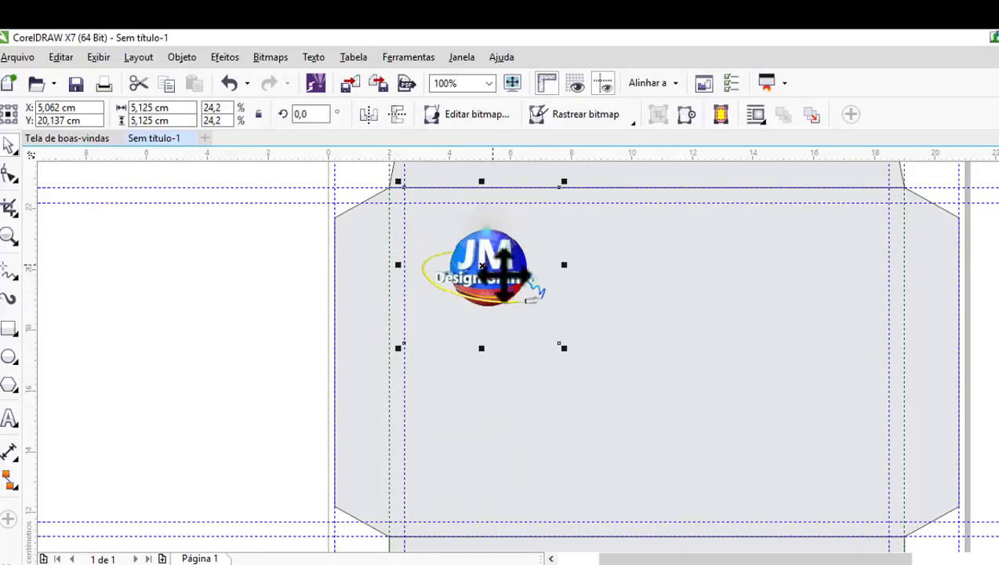
left_click_drag(563, 345, 533, 324)
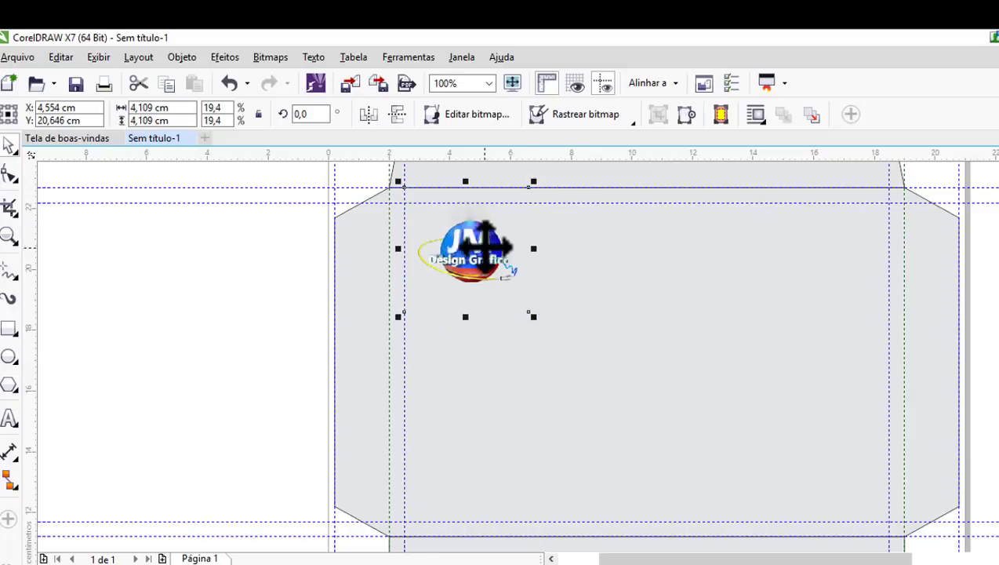
left_click_drag(488, 259, 475, 252)
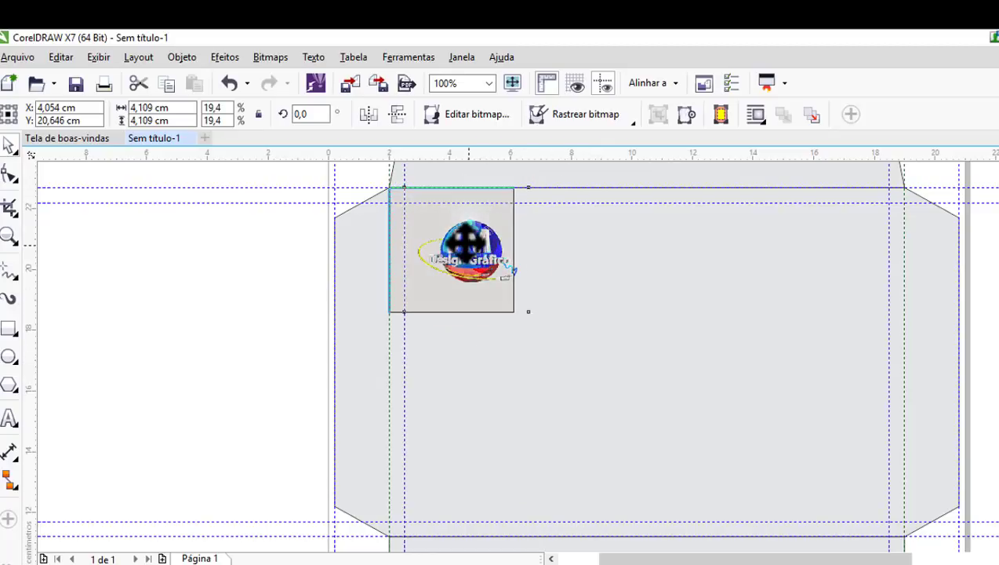
left_click(169, 235)
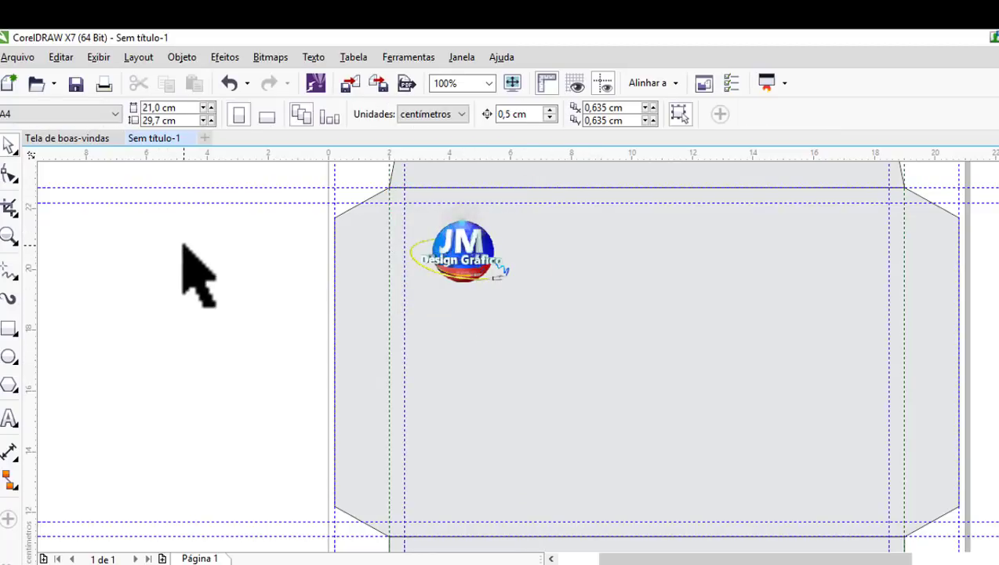
Step: Add the title CURSO DE DESIGN GRÁFICO beside the logo in Segoe UI Black
left_click(9, 418)
left_click(572, 263)
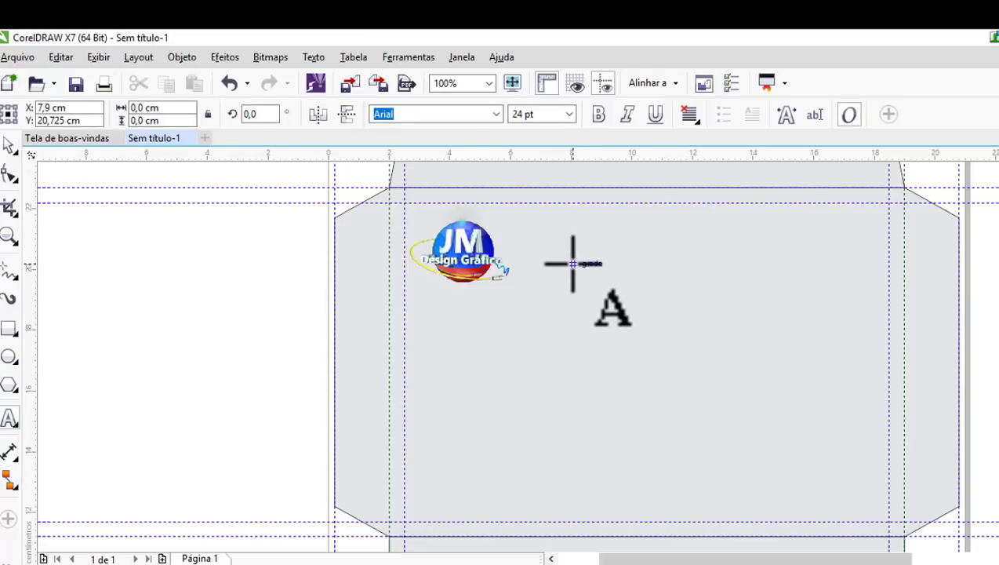
key("ctrl+v")
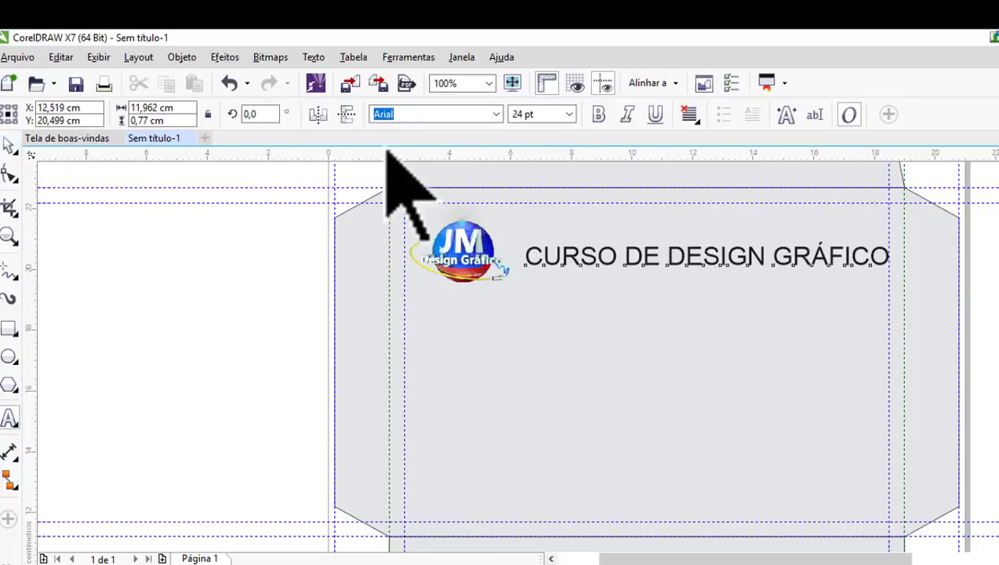
left_click(496, 115)
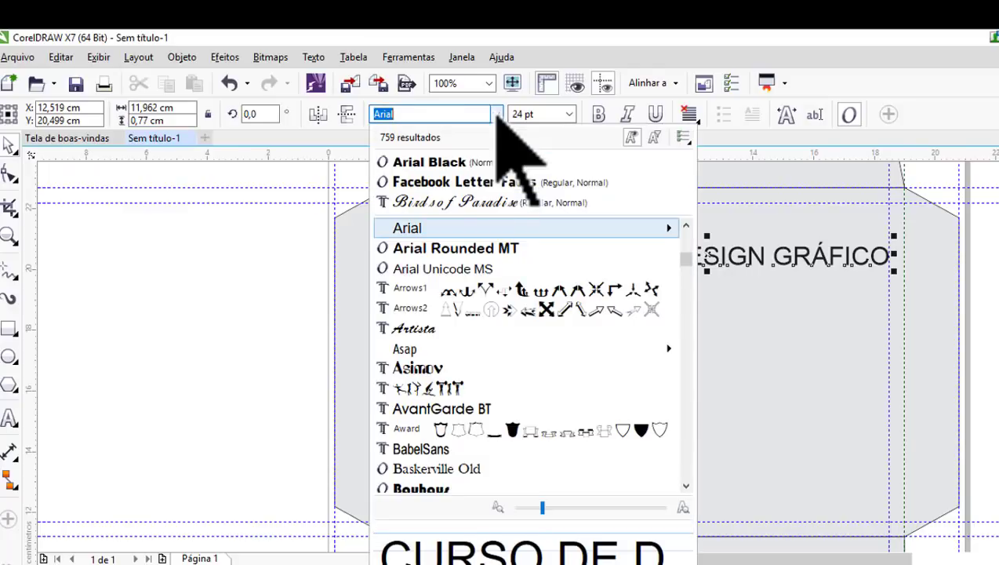
left_click(437, 185)
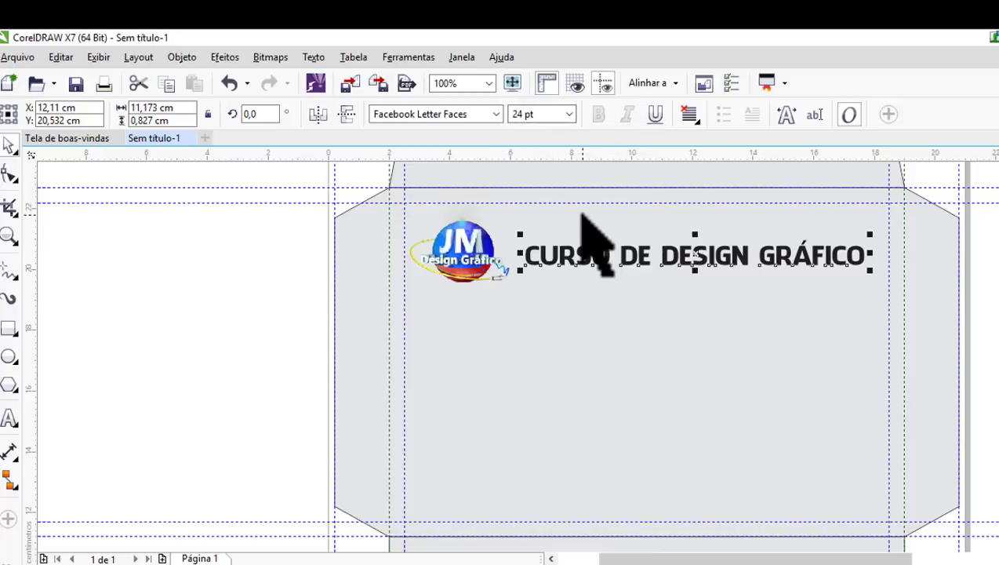
key("ctrl+z")
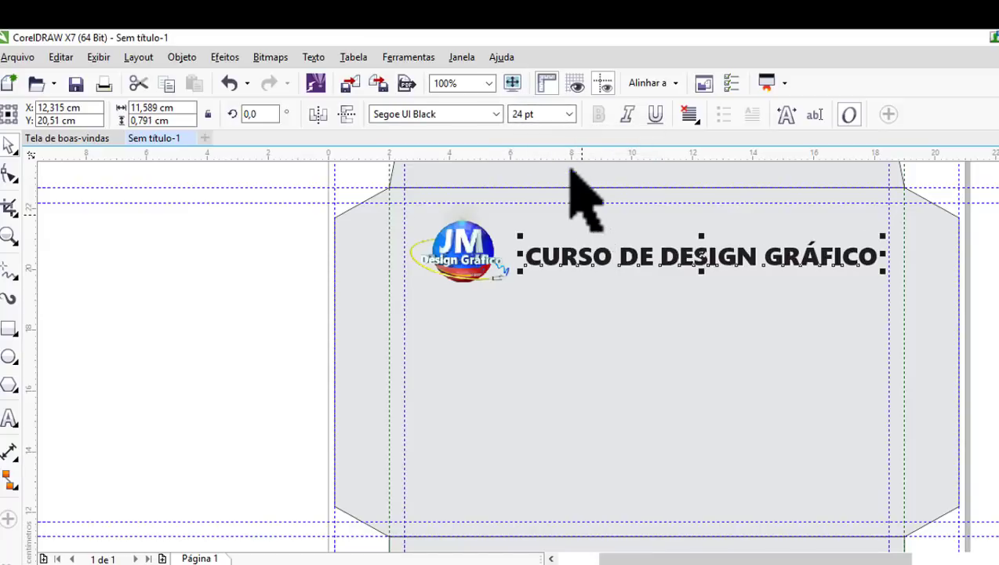
left_click(497, 113)
left_click(499, 162)
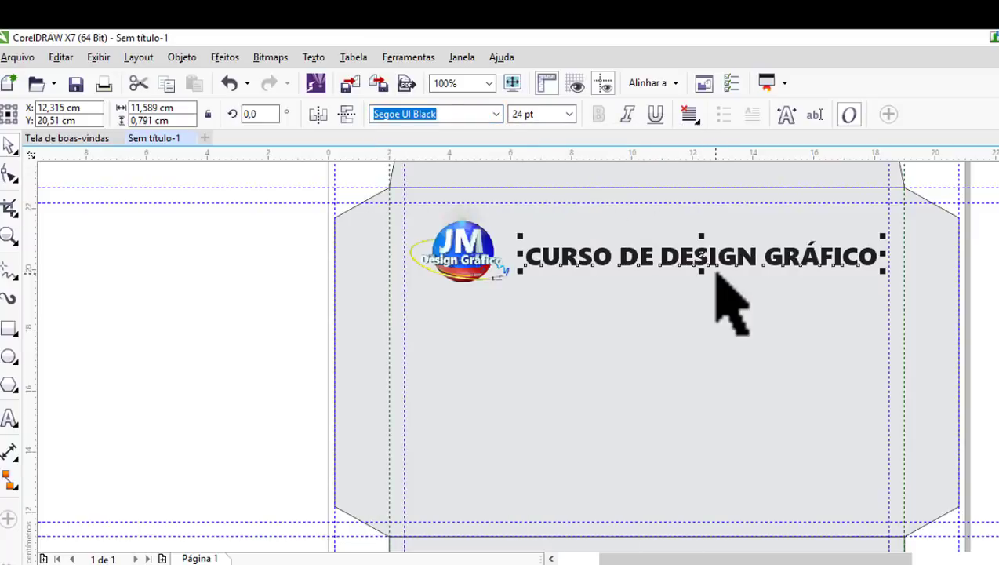
Step: Nudge the title slightly up-left and underline it
left_click_drag(709, 250, 700, 244)
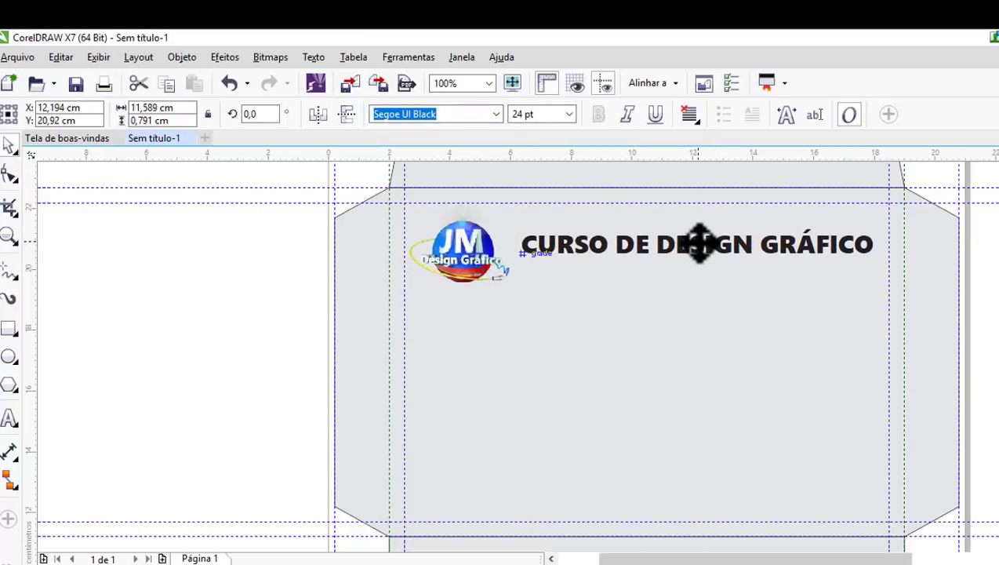
left_click(656, 113)
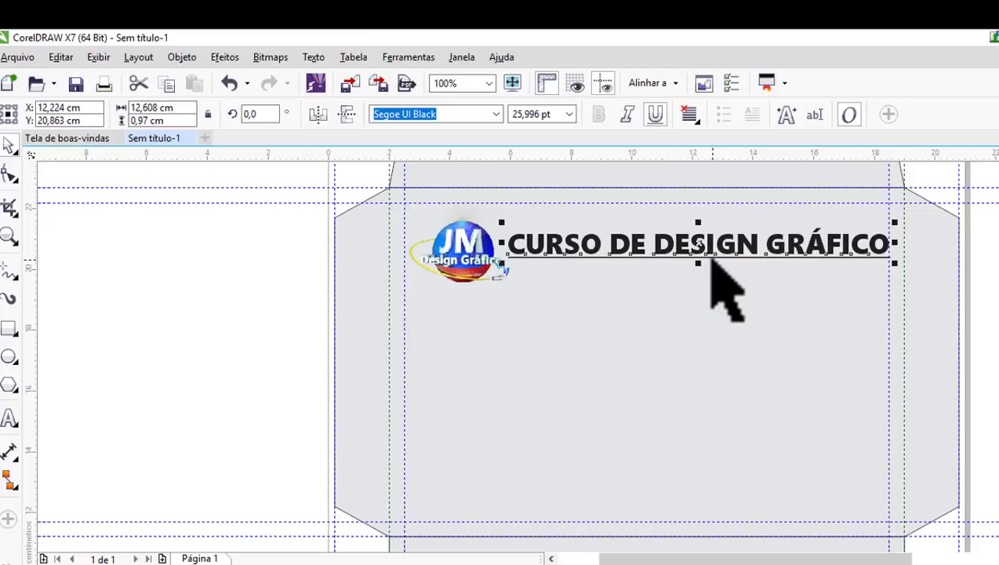
scroll(627, 463, "down", 2)
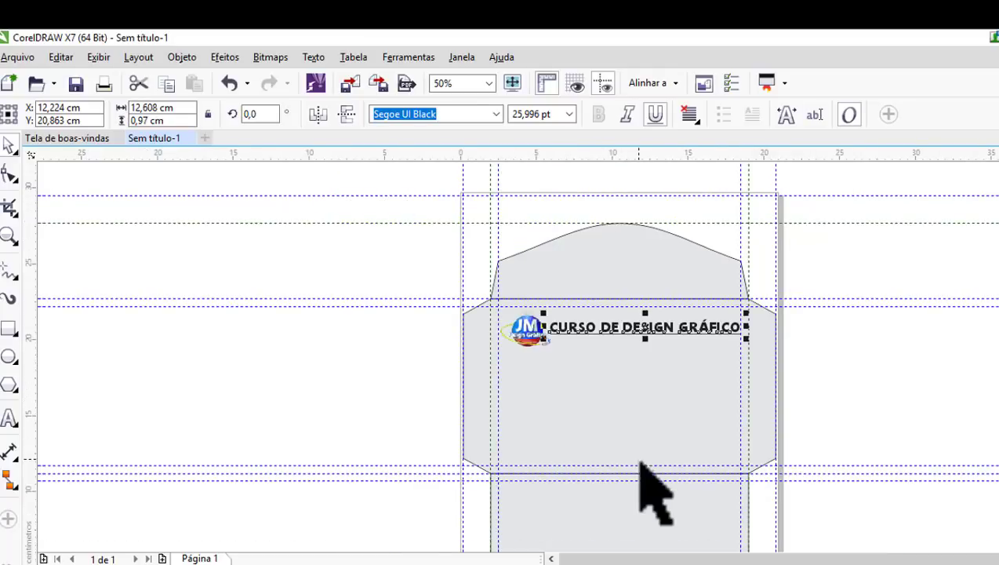
scroll(747, 472, "up", 2)
scroll(650, 385, "down", 1)
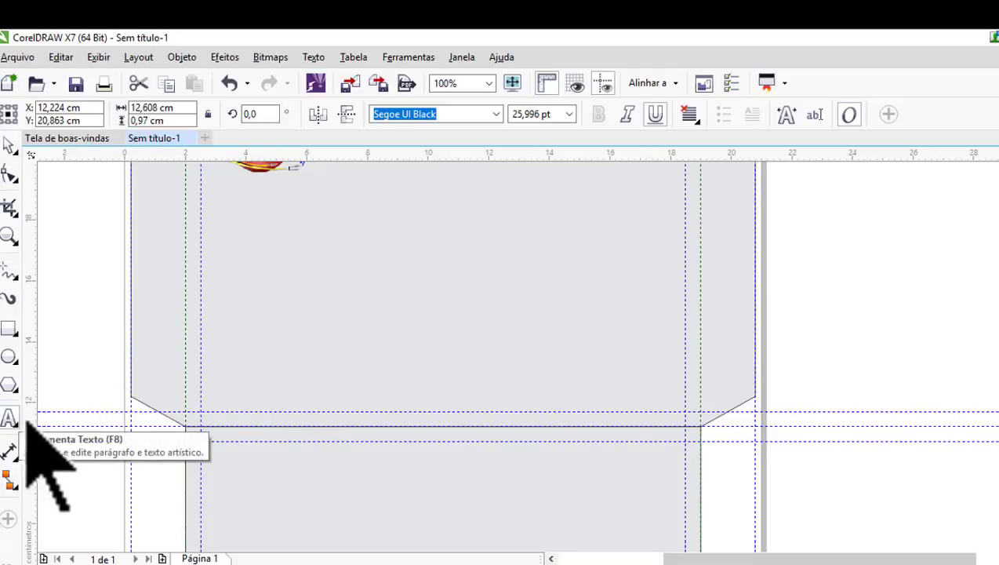
Step: Paste the three-line phone and address block and set it in Segoe UI Black
left_click(11, 421)
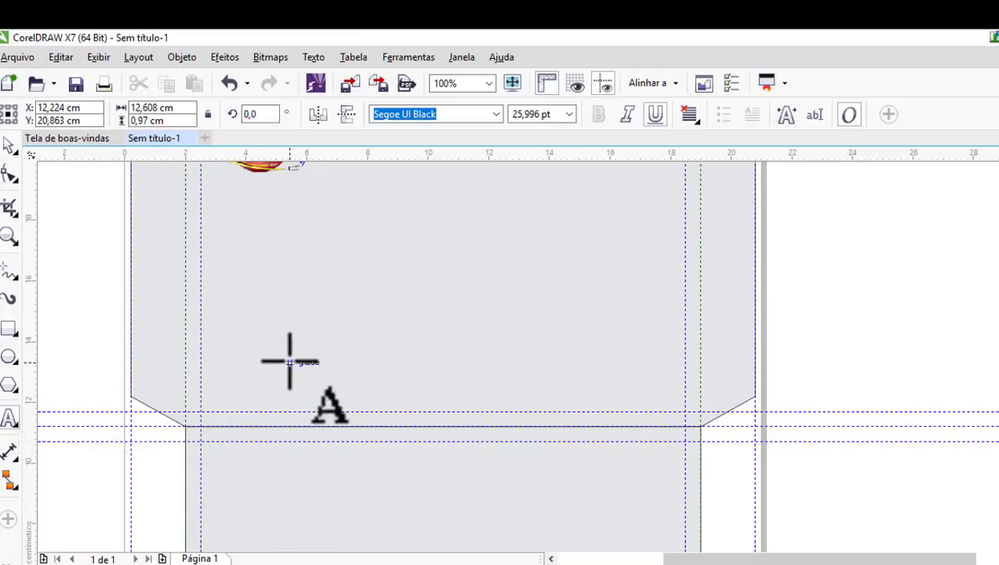
left_click(337, 333)
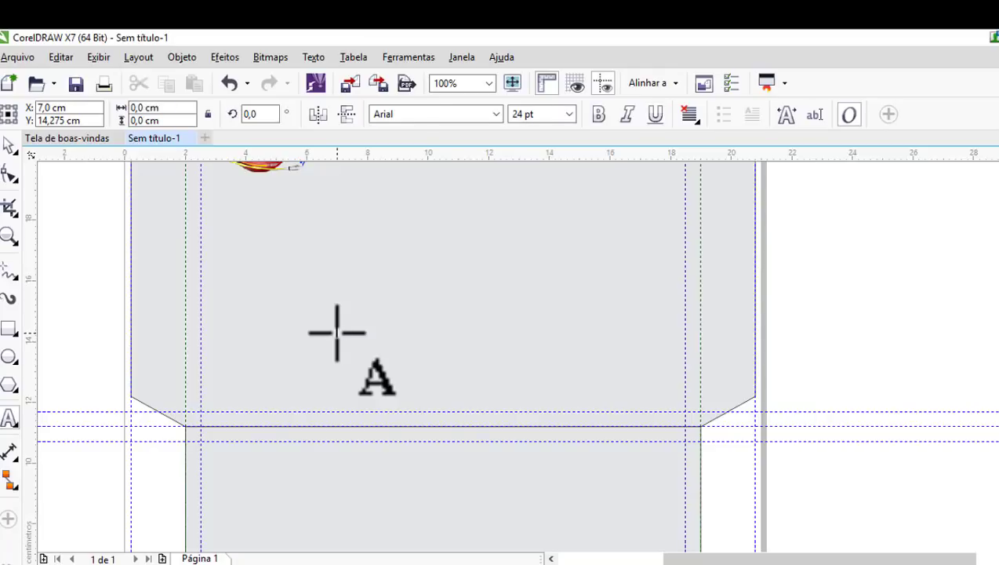
key("ctrl+v")
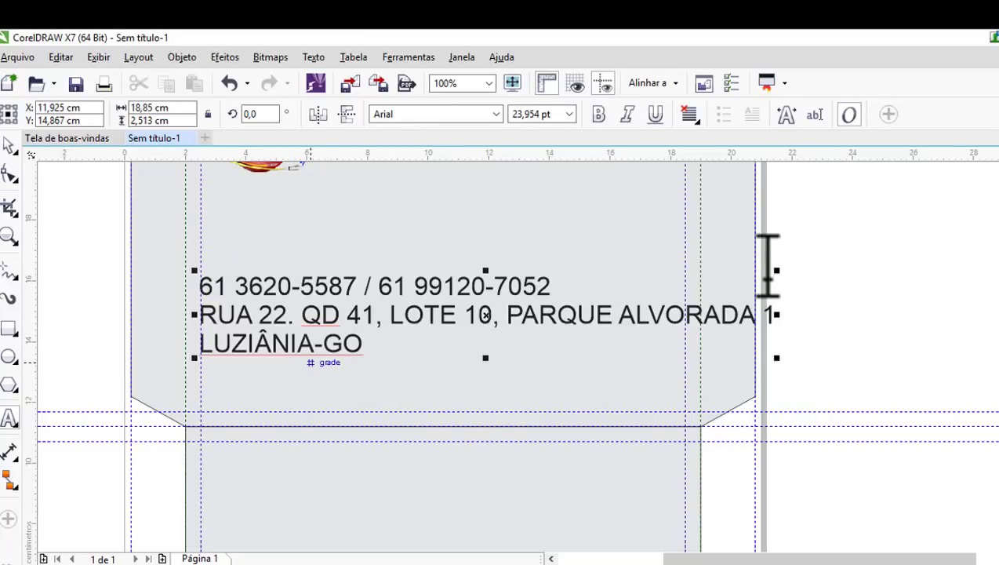
mouse_move(777, 269)
left_mouse_down()
mouse_move(745, 288)
mouse_move(761, 268)
mouse_move(704, 288)
left_mouse_up()
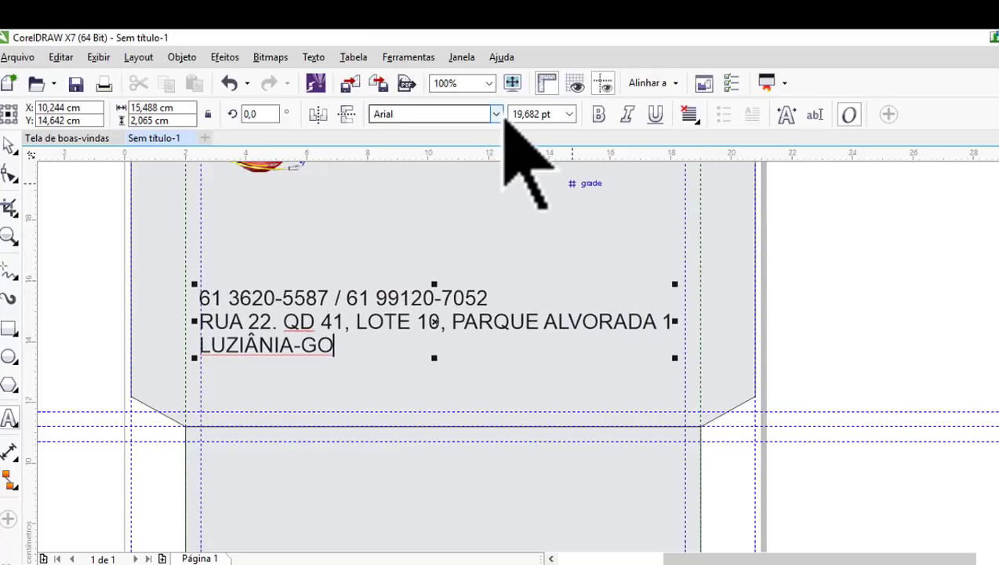
left_click(497, 114)
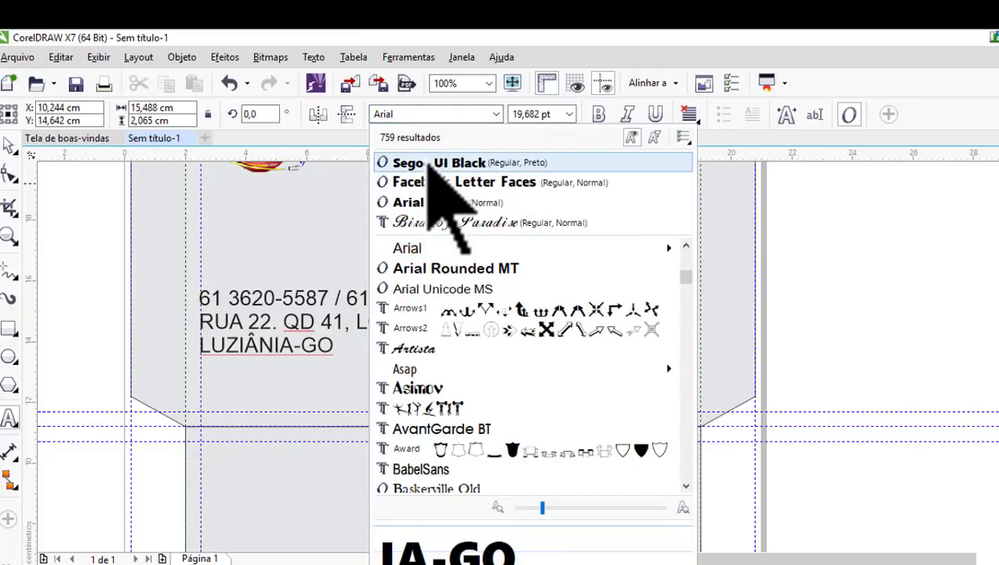
left_click(433, 164)
left_click(9, 149)
left_click(437, 114)
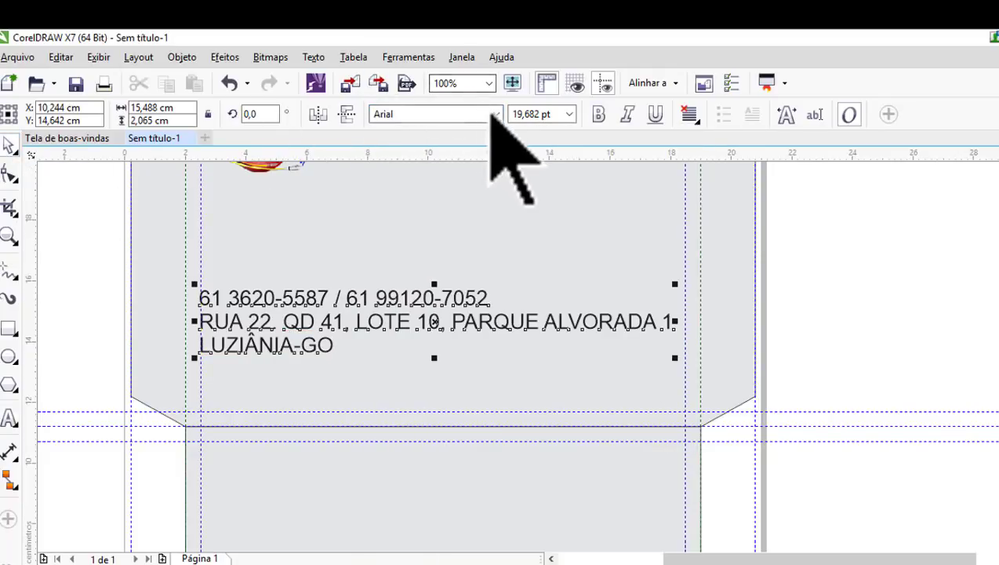
left_click(497, 114)
left_click(454, 165)
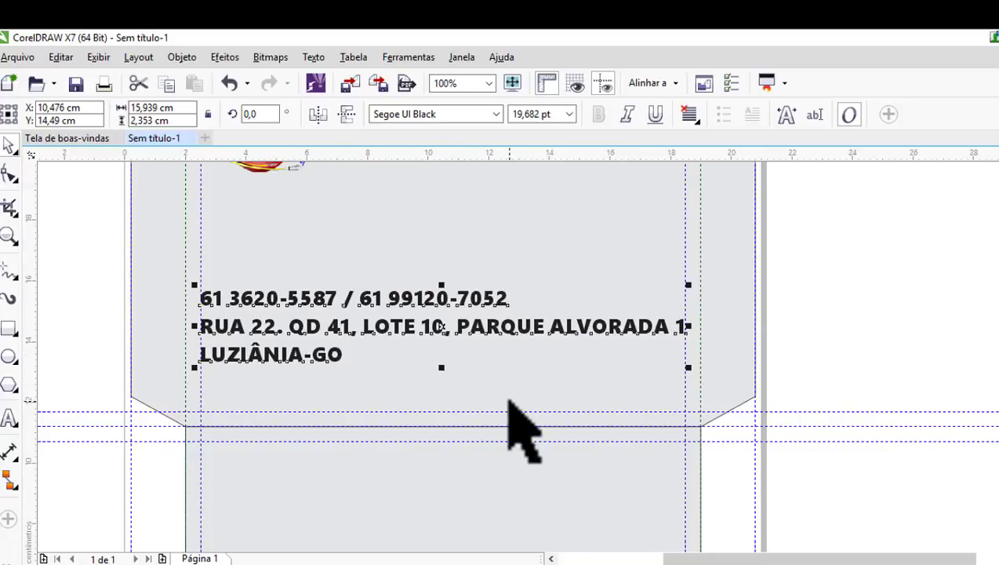
Step: Size the phone line at 20 pt and the address lines at 11 pt
left_click(9, 418)
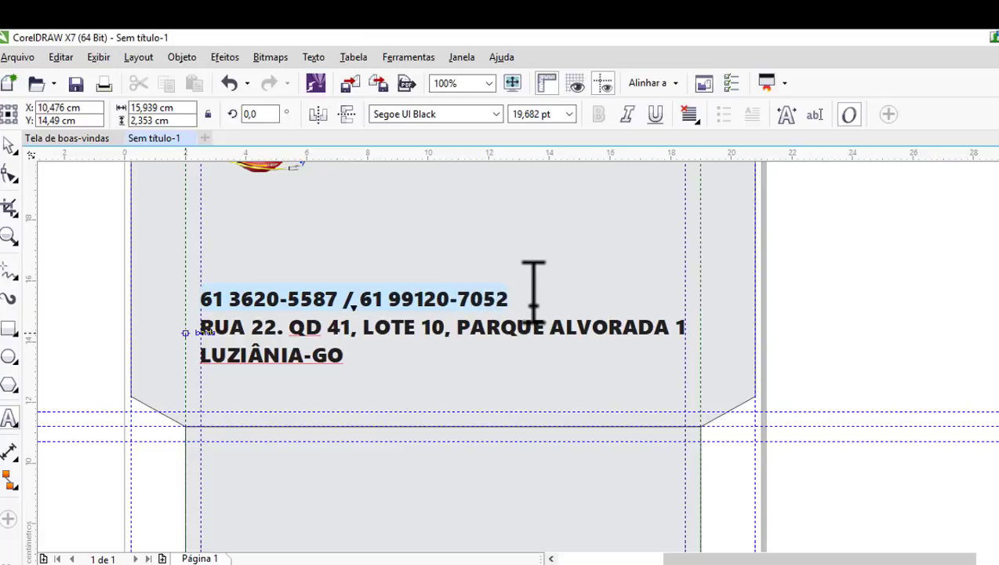
left_click(570, 114)
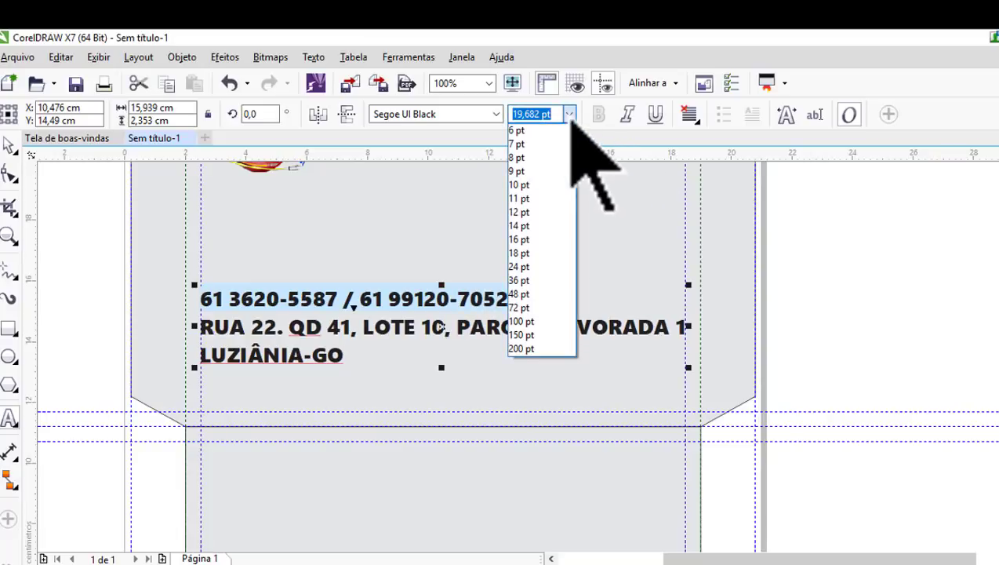
left_click(519, 268)
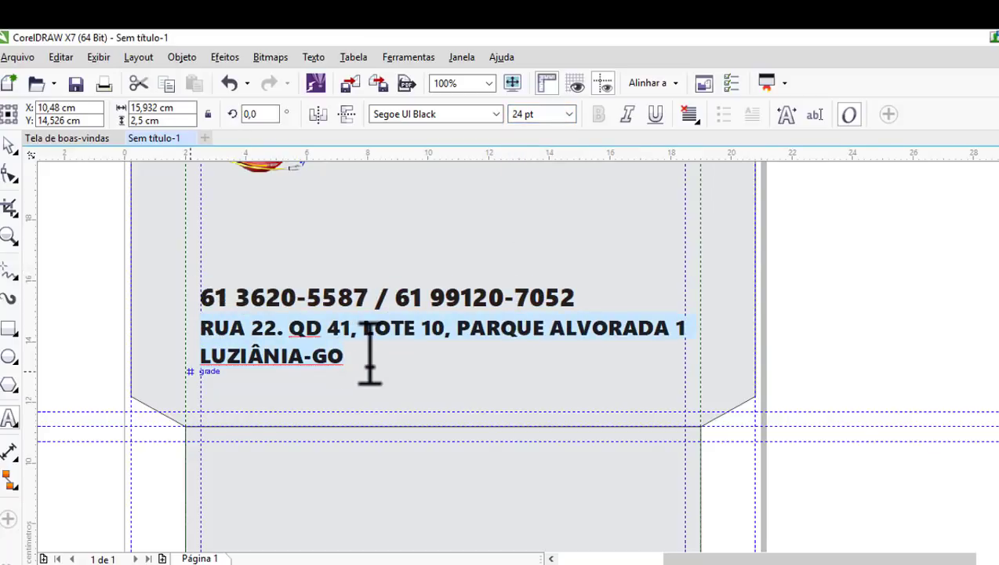
left_click(570, 115)
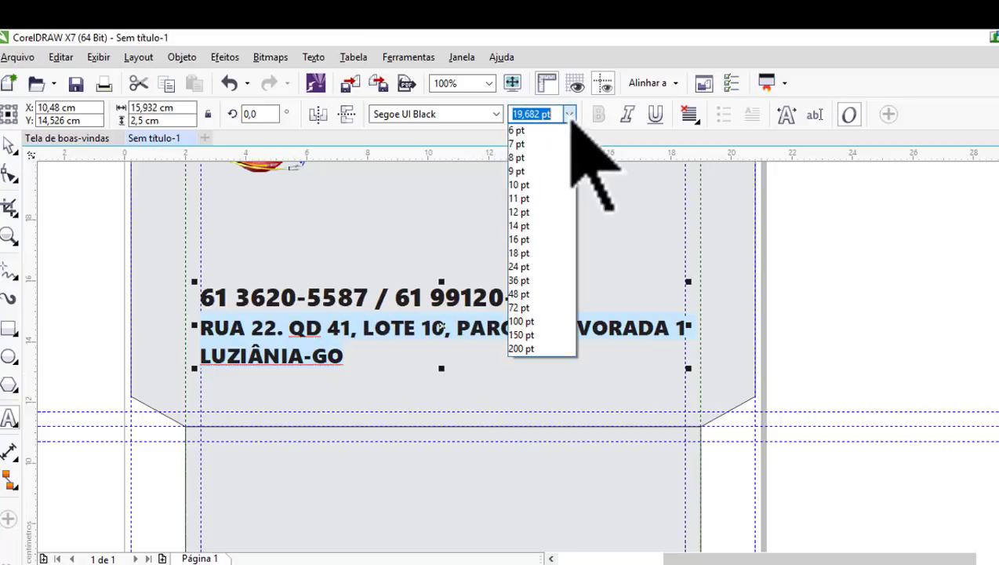
left_click(520, 199)
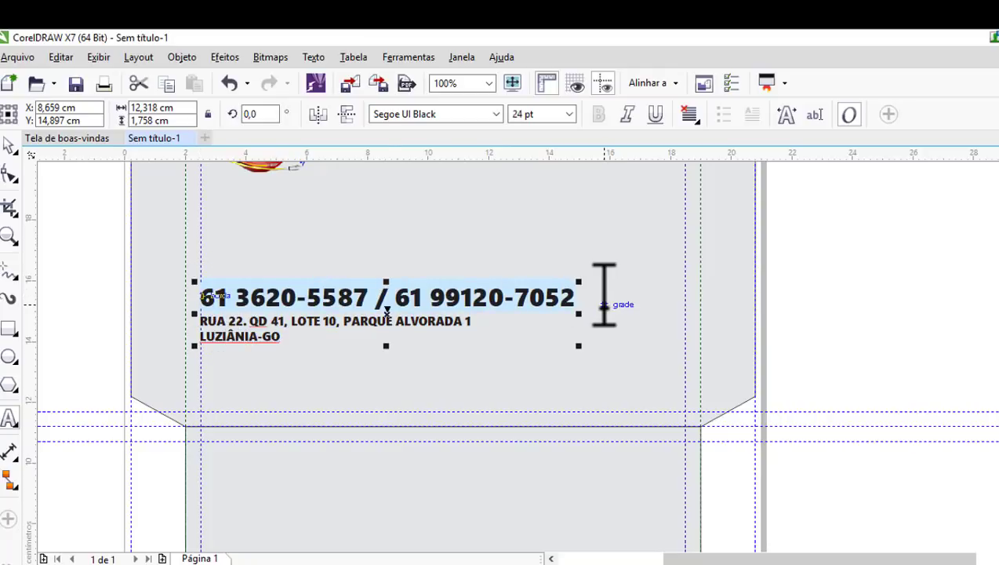
left_click(514, 114)
type("20")
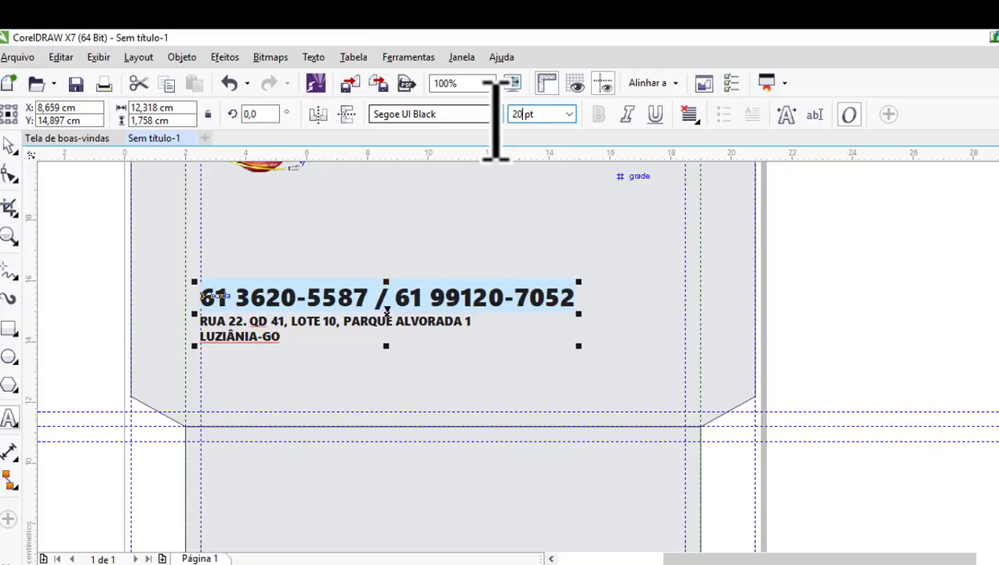
key("Return")
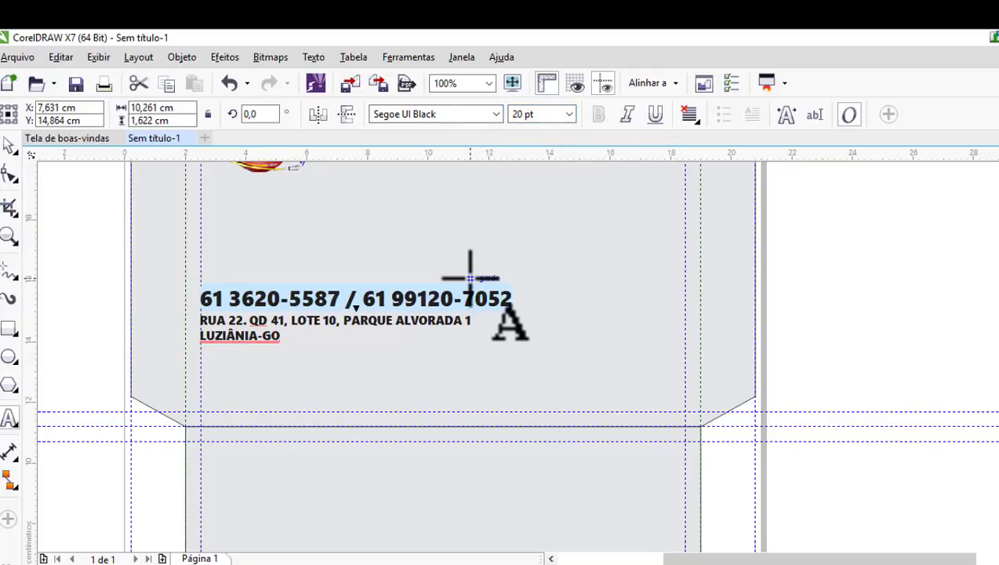
Step: Centre-align the contact lines and select them together with the flap shape
left_click(694, 118)
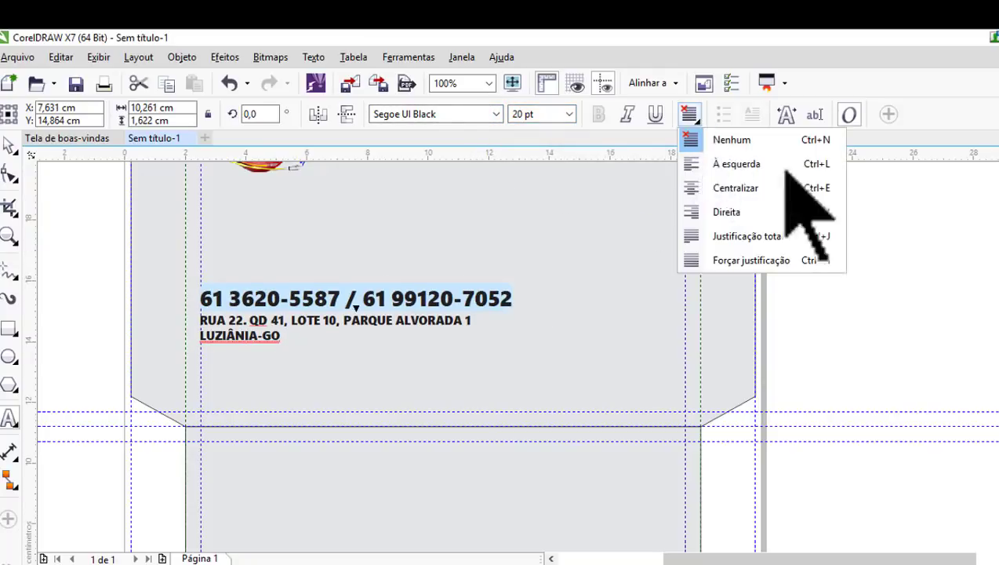
left_click(753, 188)
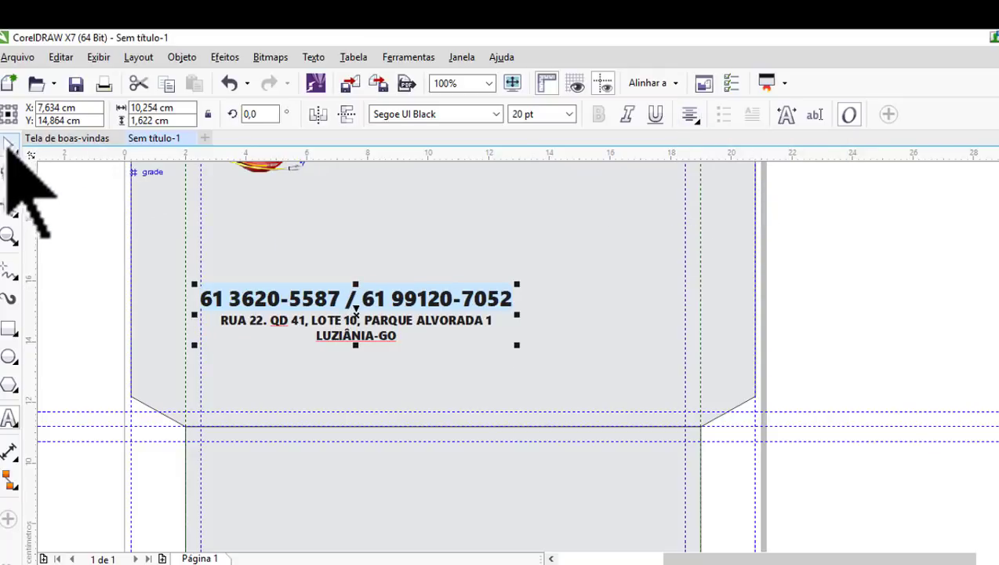
left_click(10, 144)
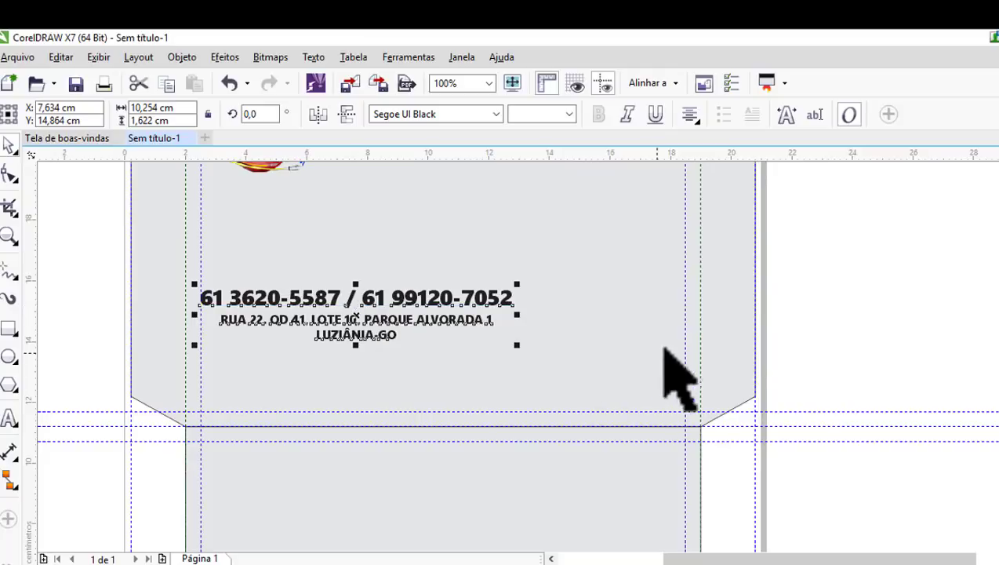
left_click(637, 308)
Step: Centre the contact block horizontally on the envelope flap with the C key
key("c")
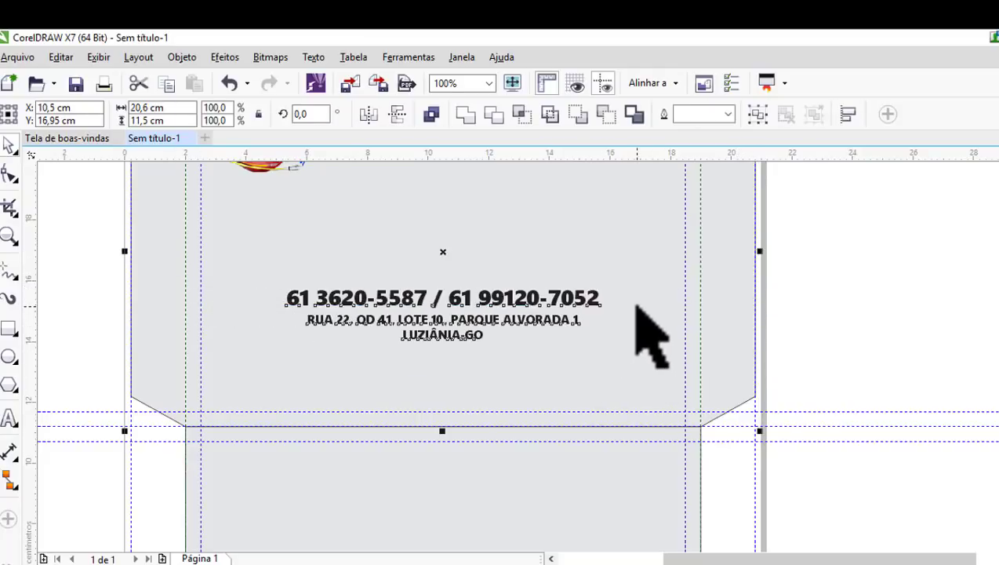
key("c")
scroll(452, 330, "down", 2)
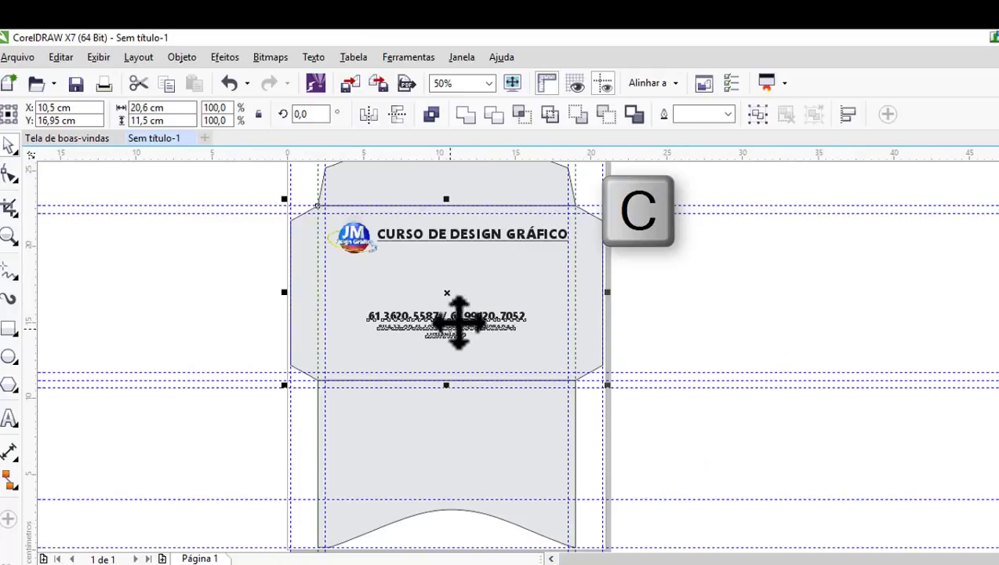
left_click(613, 307)
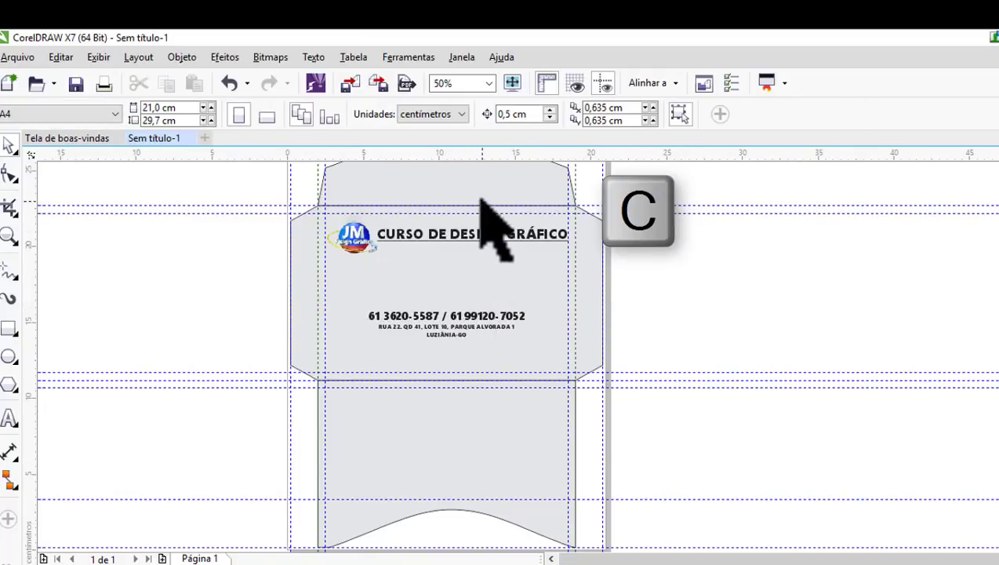
scroll(471, 346, "up", 2)
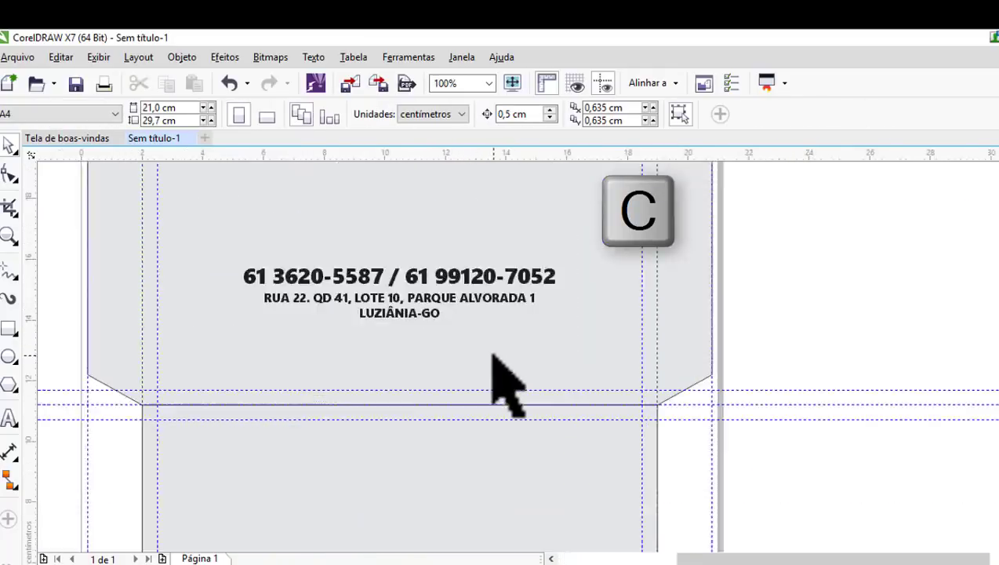
Step: Move the contact block slightly lower on the flap
left_click_drag(394, 280, 399, 296)
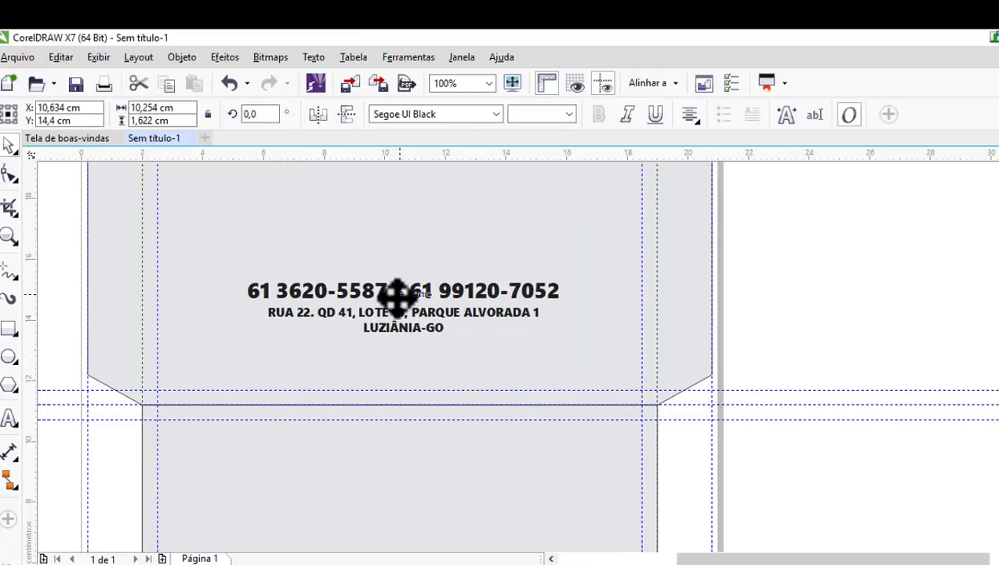
scroll(397, 295, "down", 3)
left_click(490, 273)
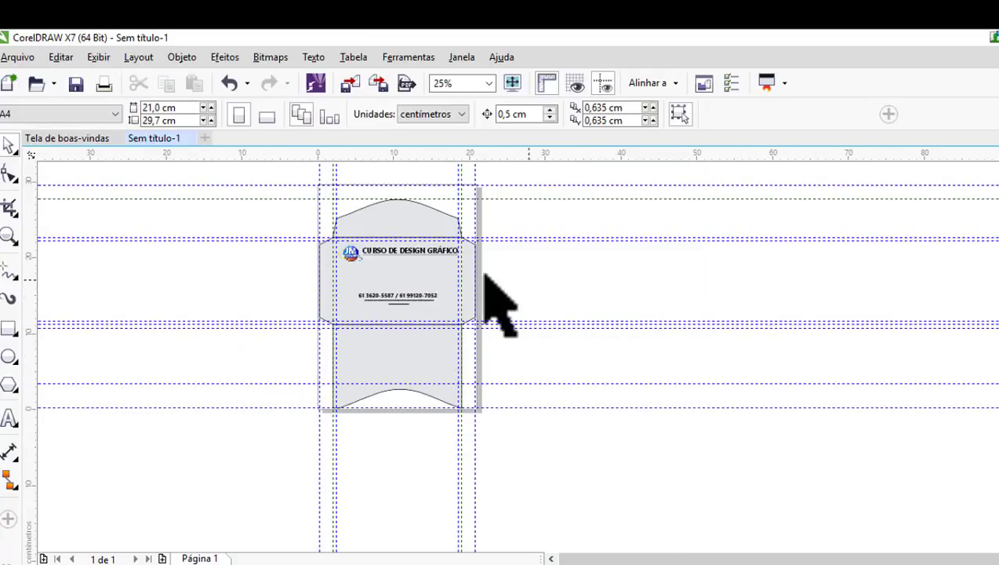
scroll(384, 251, "up", 1)
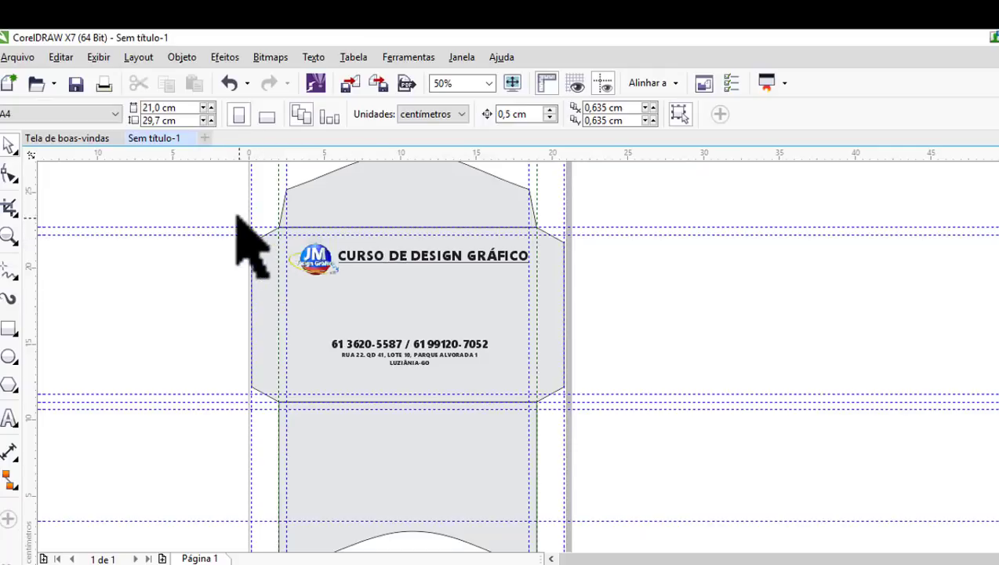
Step: Lower the logo-and-title group (16.292 × 4.109 cm) to Y 19.825 cm
left_click(430, 253)
scroll(419, 259, "up", 1)
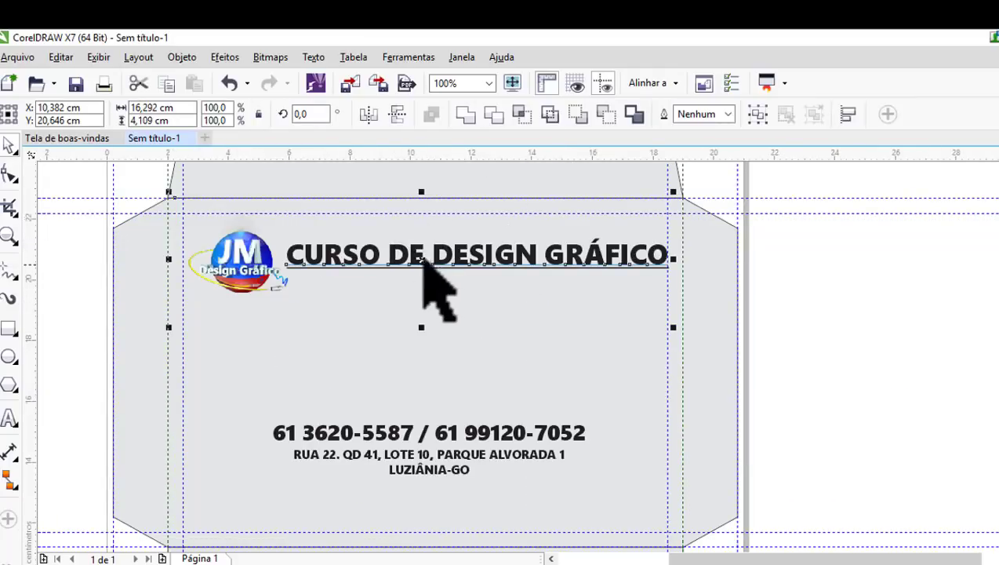
left_click_drag(422, 256, 424, 285)
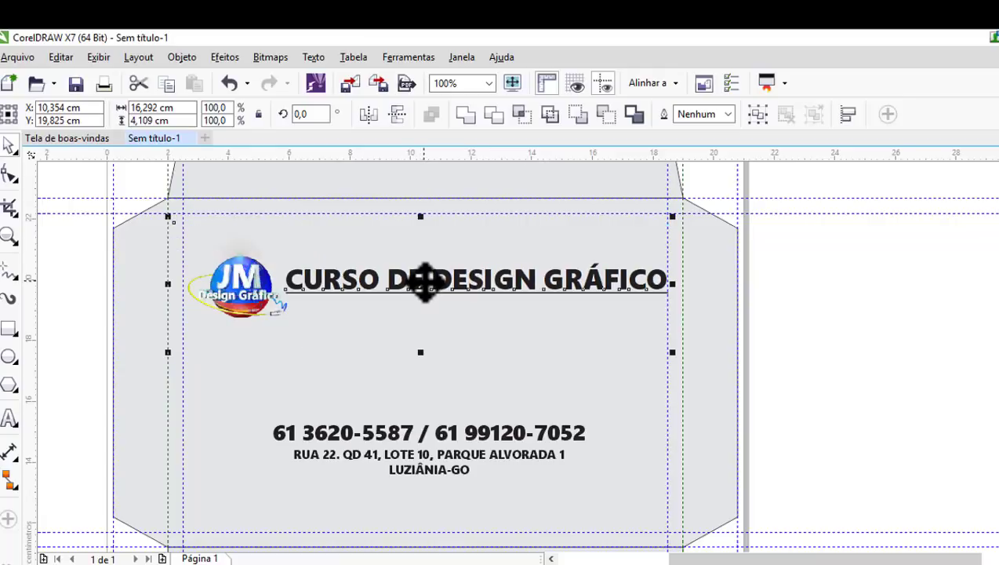
scroll(428, 290, "down", 2)
left_click(647, 324)
scroll(436, 373, "up", 1)
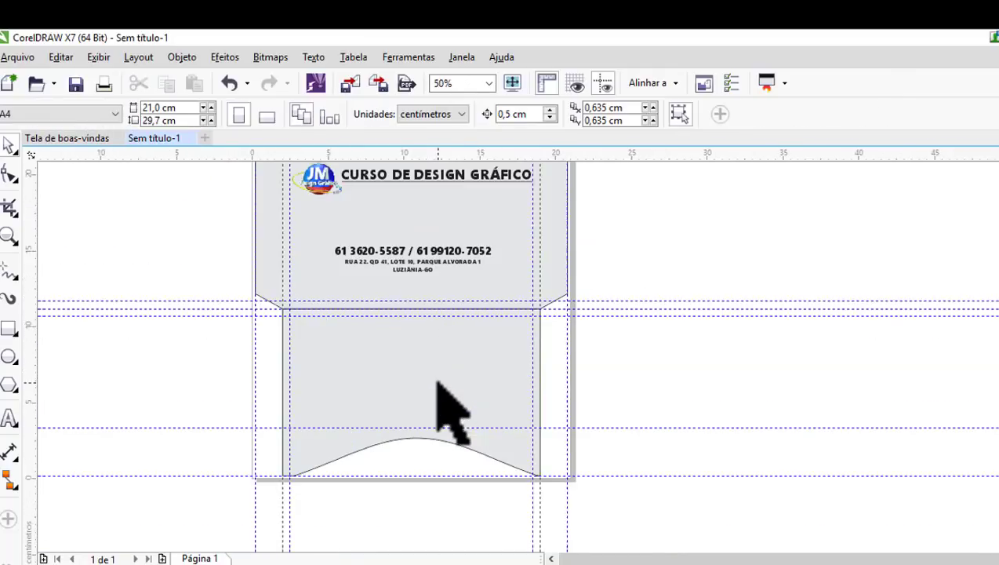
scroll(457, 432, "up", 1)
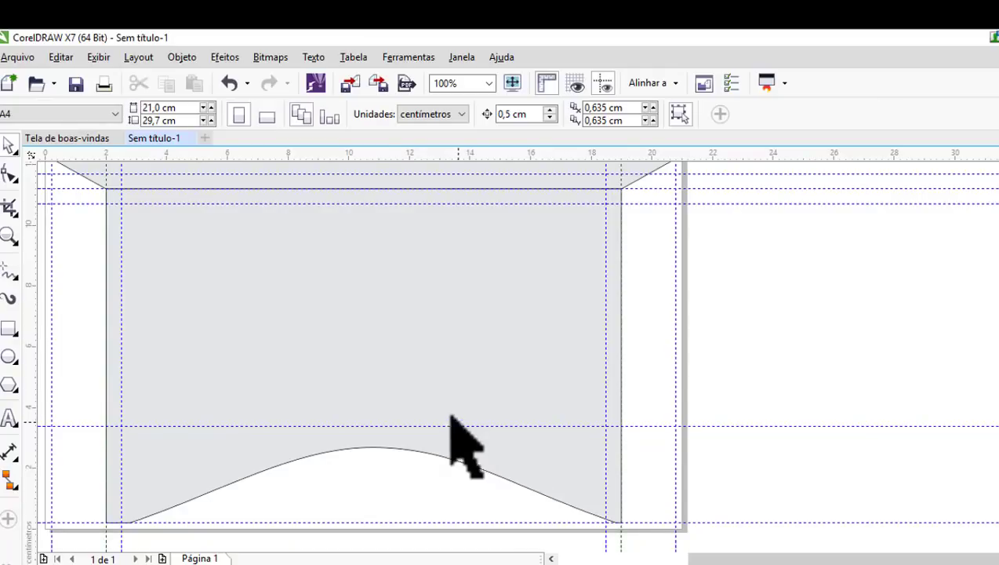
Step: Add an Arial 24 pt 'Nome:' label on the back, moved left, followed by an underscore line
left_click(10, 418)
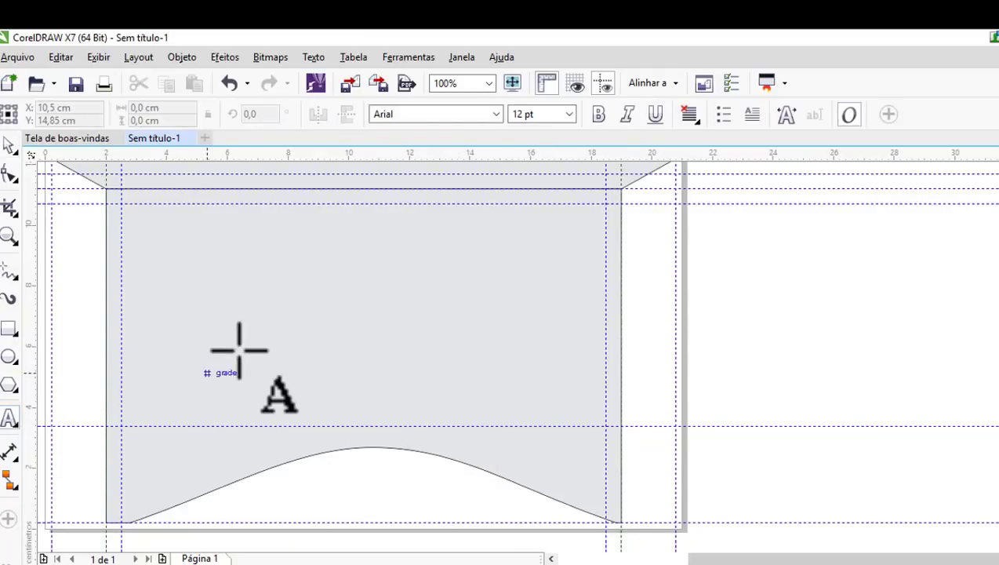
left_click(240, 267)
type("Nome")
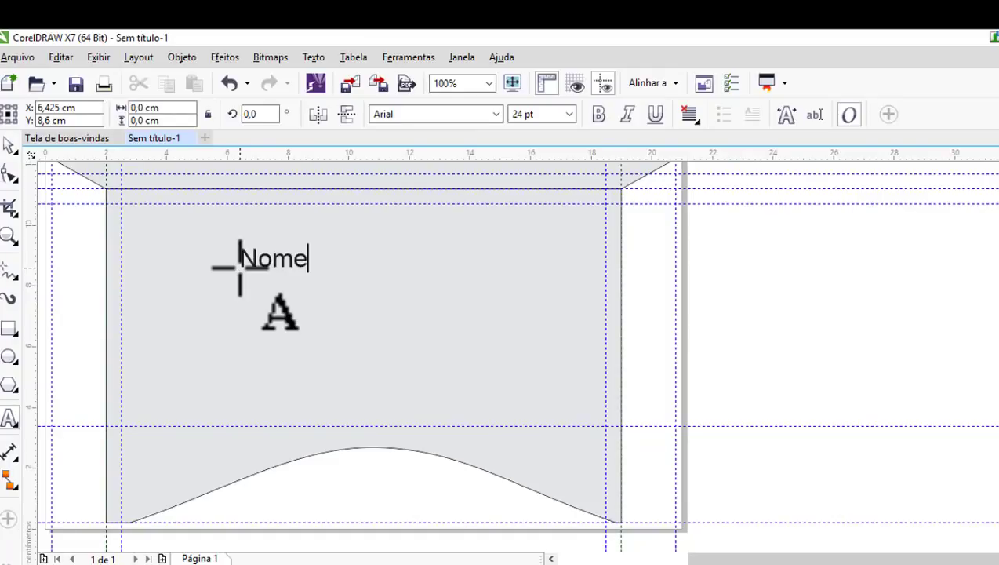
type(":")
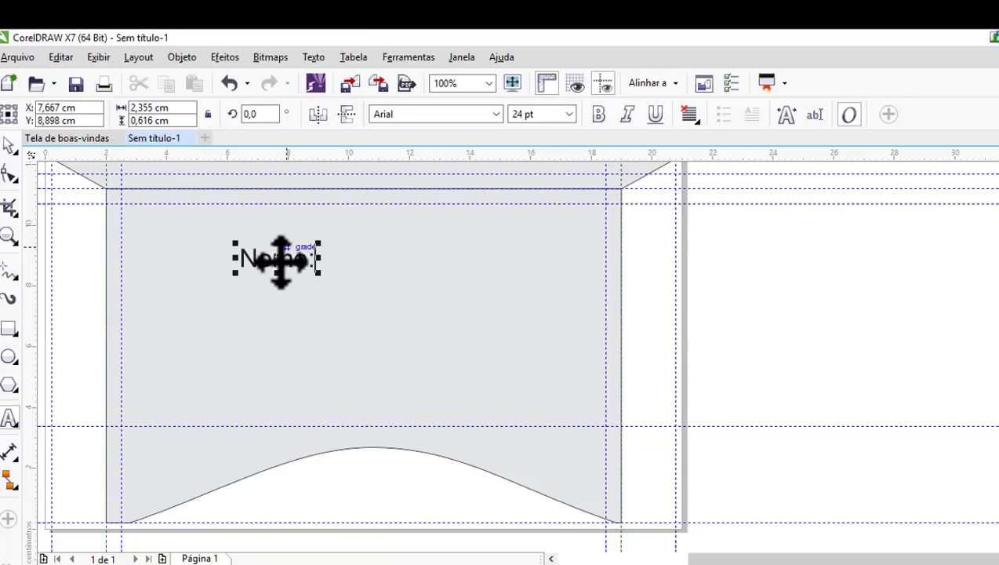
left_click_drag(281, 262, 180, 267)
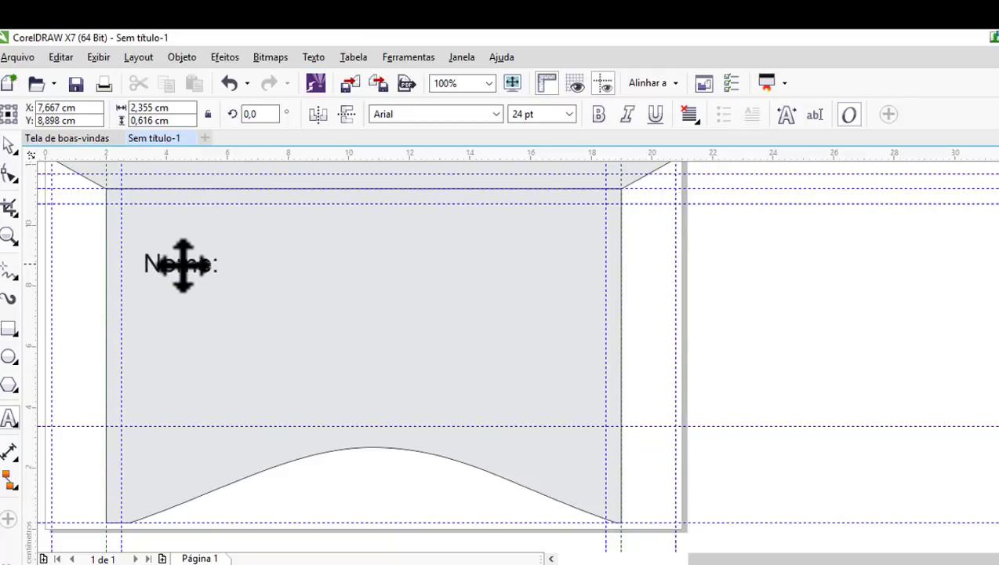
left_click(9, 417)
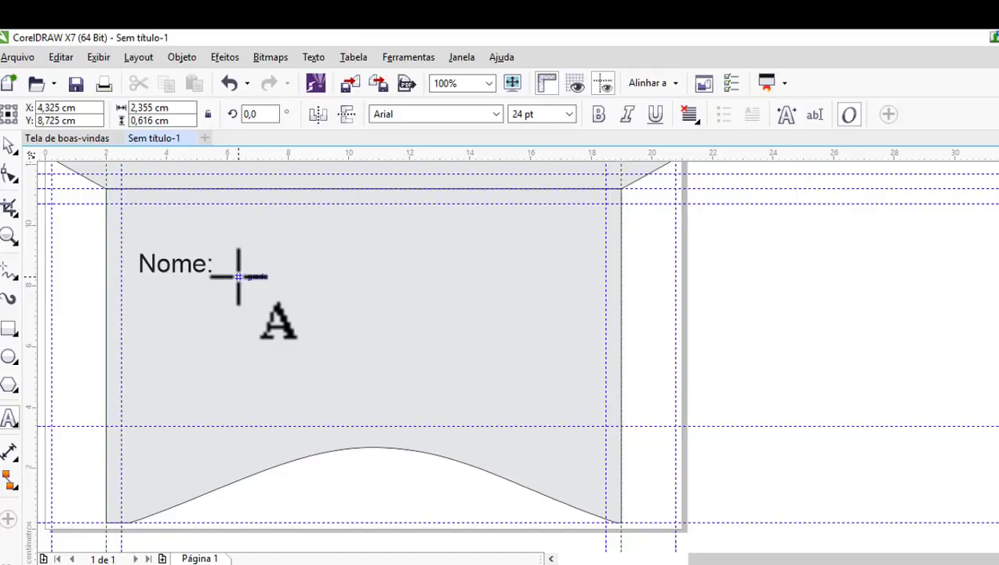
type("_____ ")
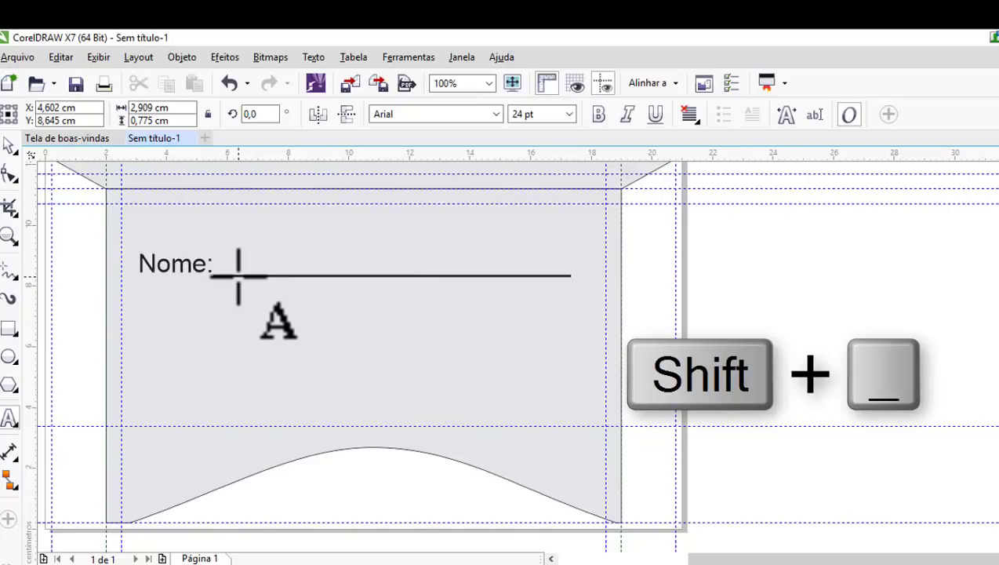
type("Endereço:______________________")
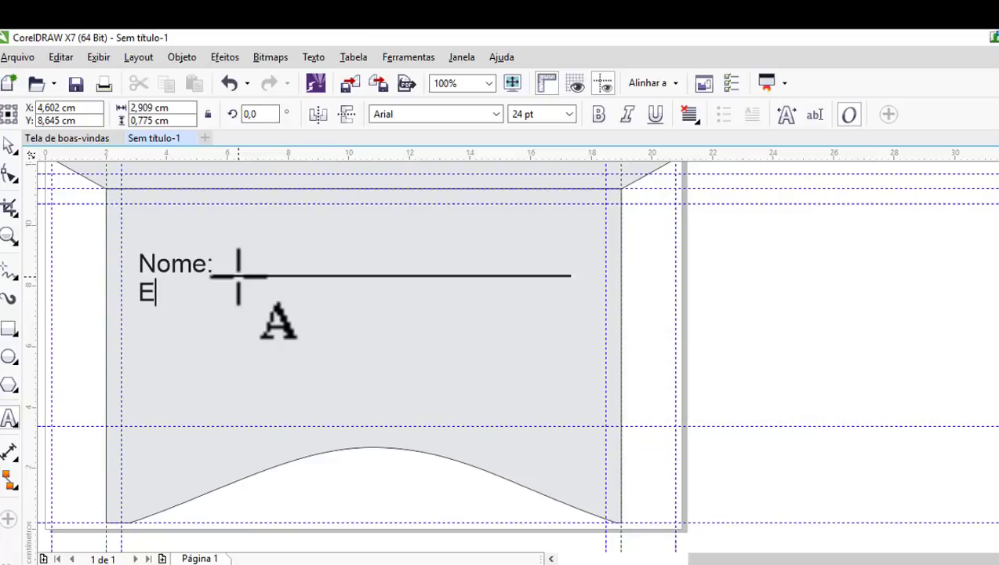
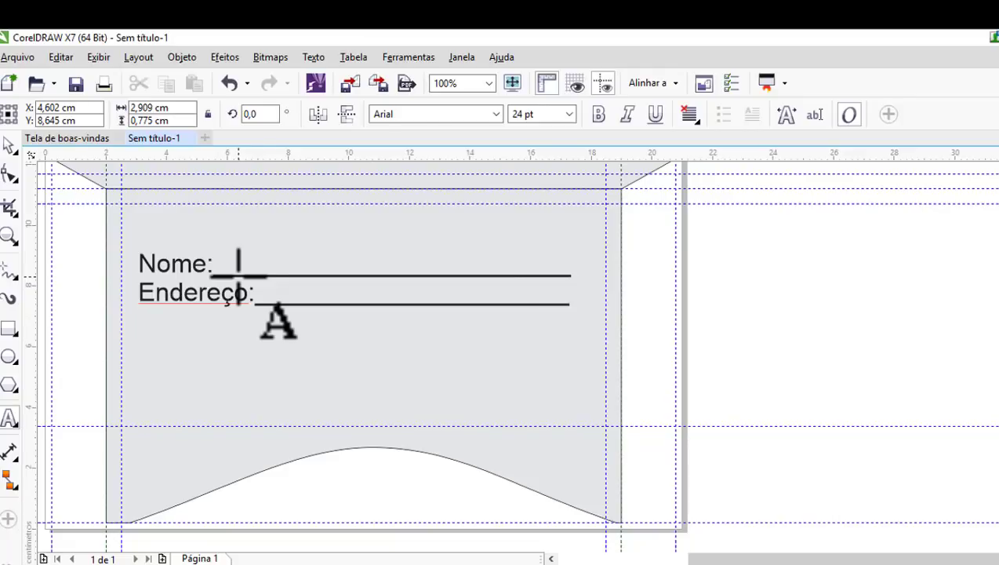
Step: Nudge the address form slightly lower on the envelope flap
scroll(289, 335, "down", 1)
scroll(289, 334, "down", 1)
scroll(283, 322, "up", 1)
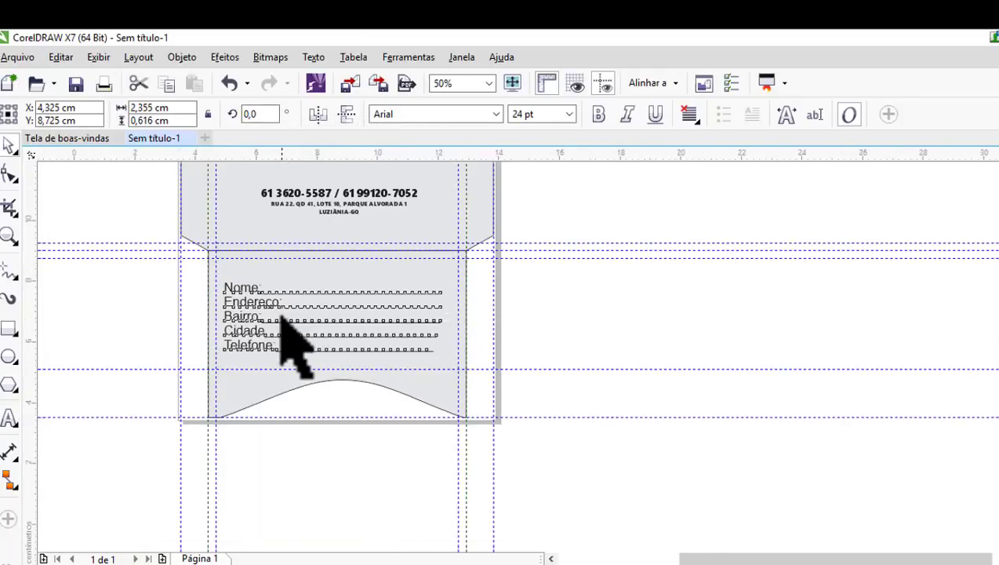
scroll(289, 337, "up", 3)
scroll(290, 337, "down", 1)
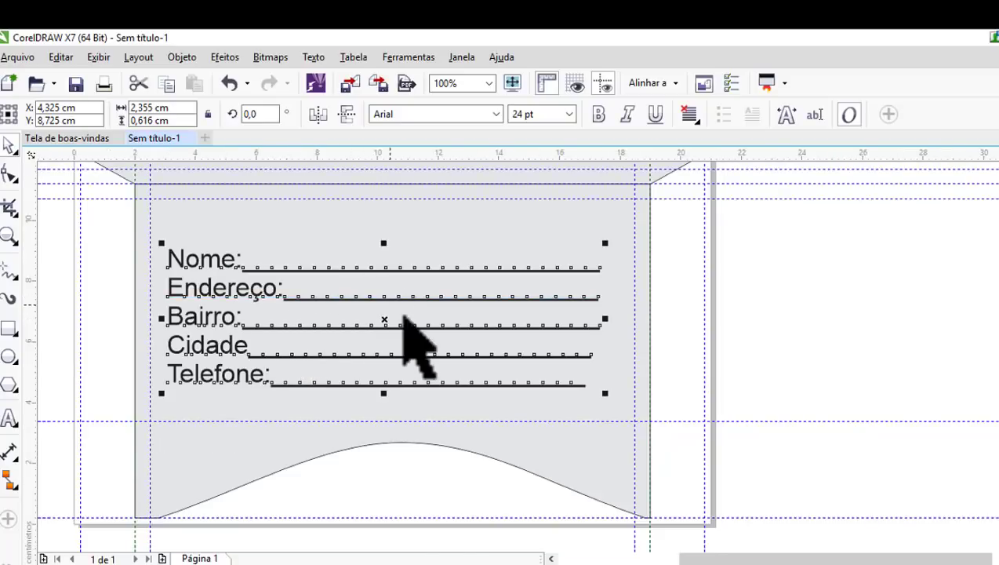
left_click_drag(384, 319, 383, 329)
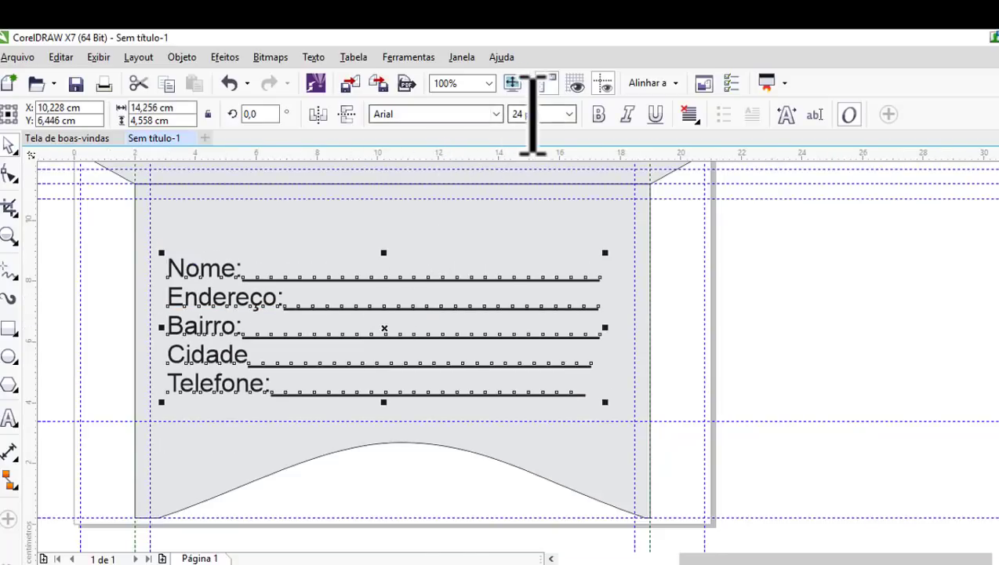
Step: Resize the Nome/Endereço/Bairro/Cidade/Telefone form text to 11 pt
left_click(571, 114)
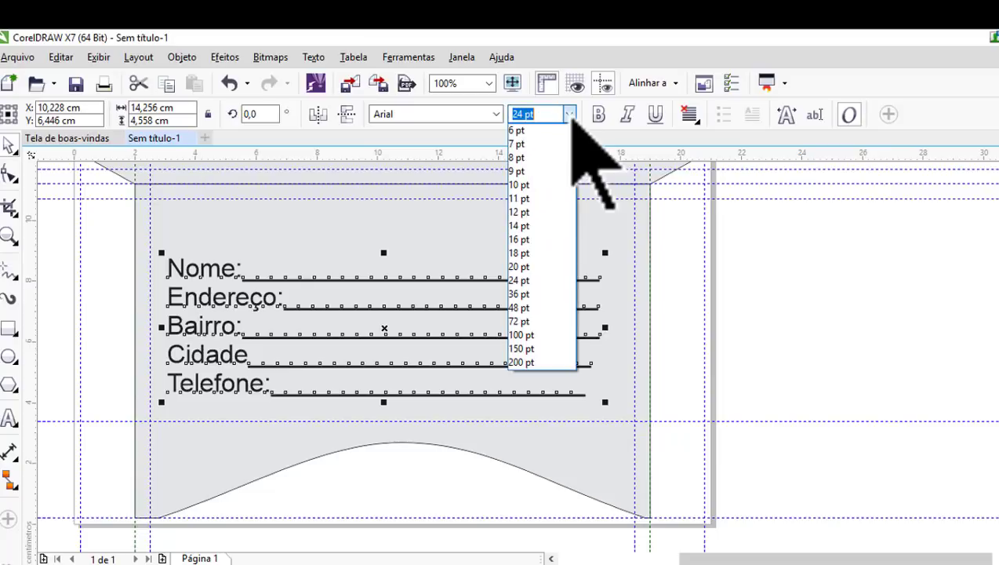
left_click(554, 201)
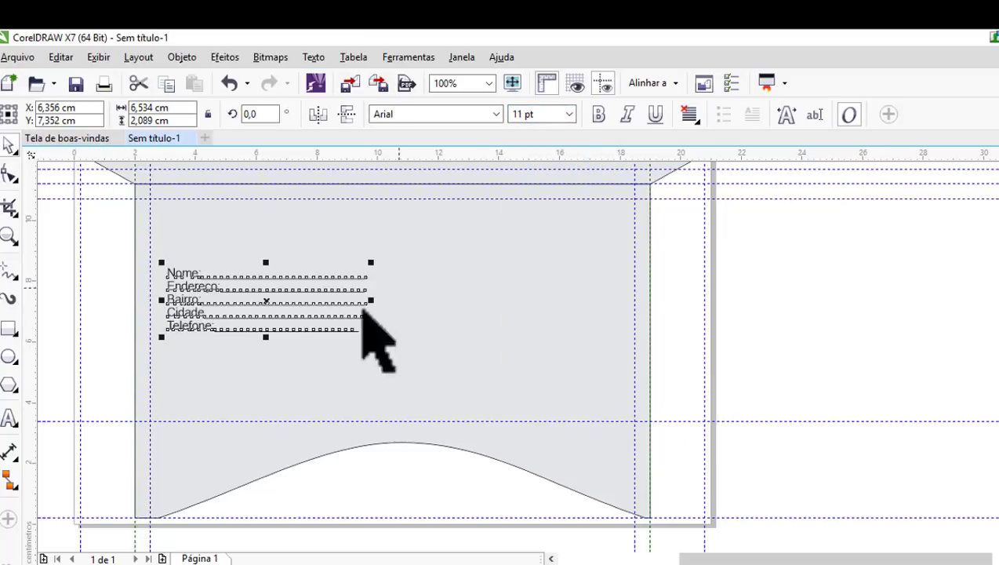
scroll(184, 282, "up", 1)
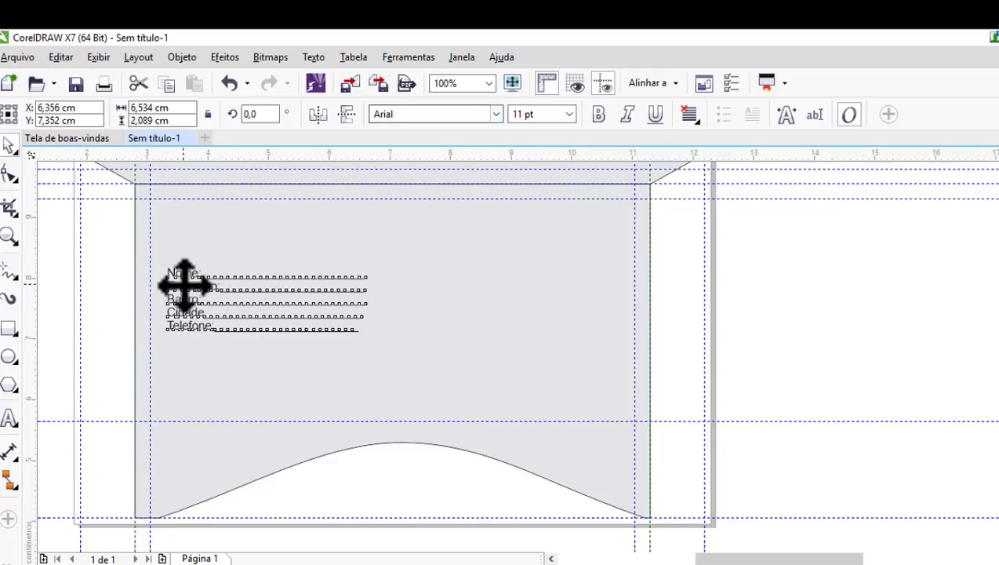
left_click(497, 114)
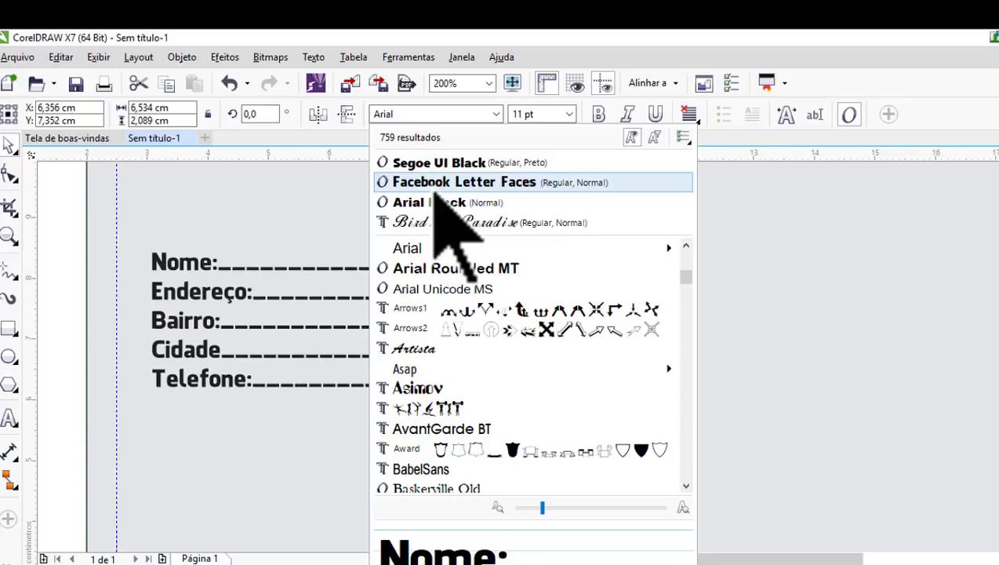
Step: Change the address form to Segoe UI Black at 14 pt
left_click(432, 162)
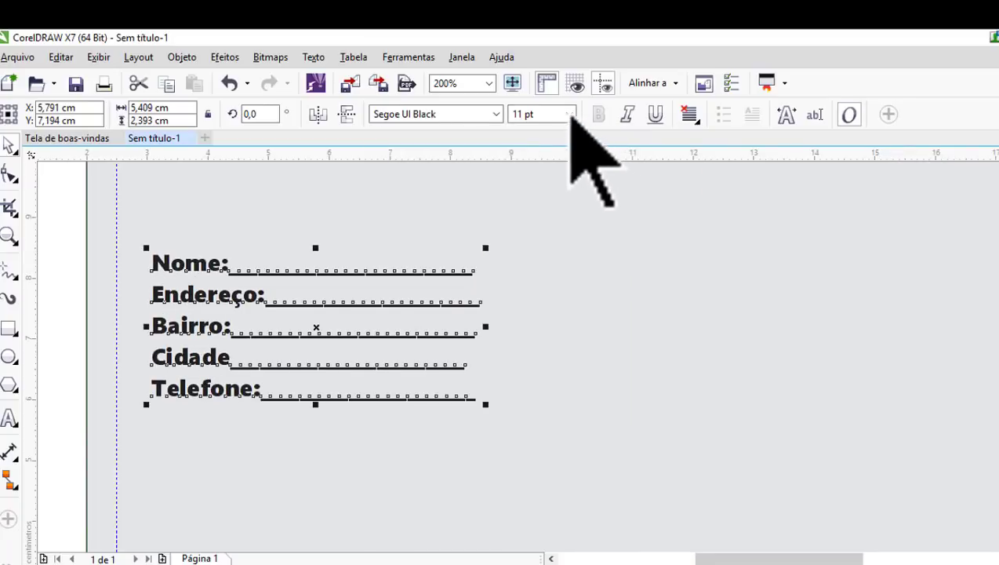
left_click(569, 114)
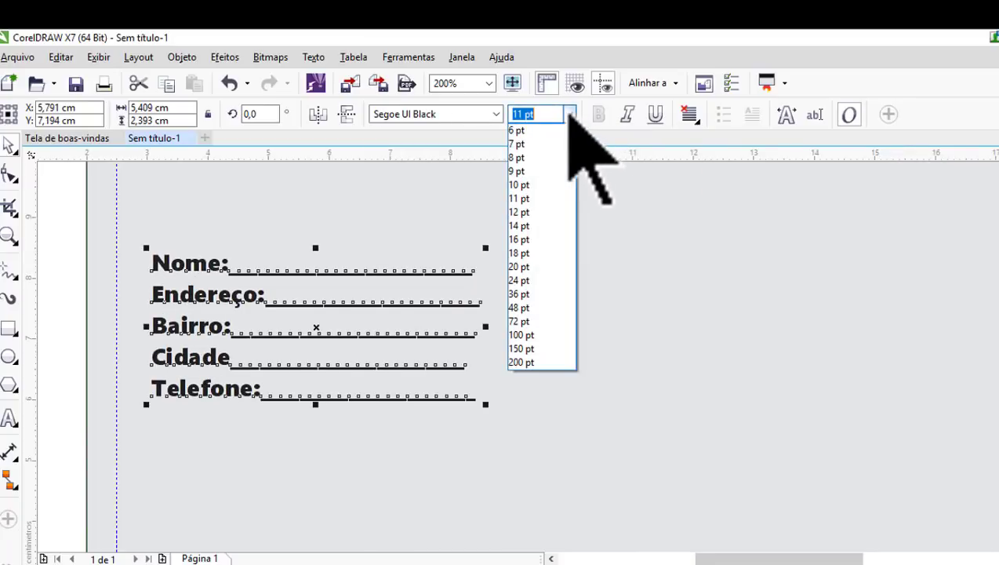
left_click(524, 226)
scroll(439, 312, "down", 1)
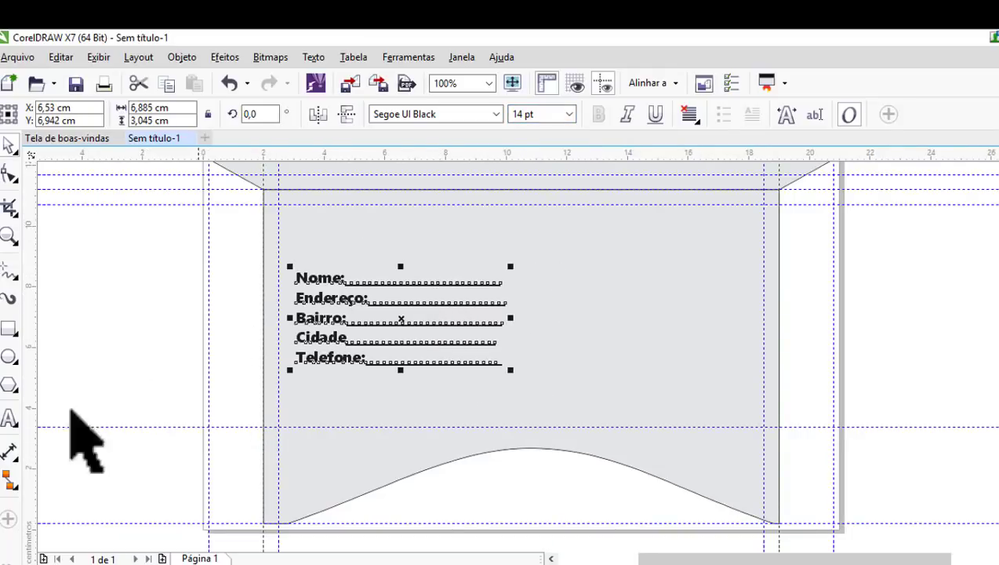
Step: Lengthen the form's blank lines by adding underscores to each one
left_click(9, 418)
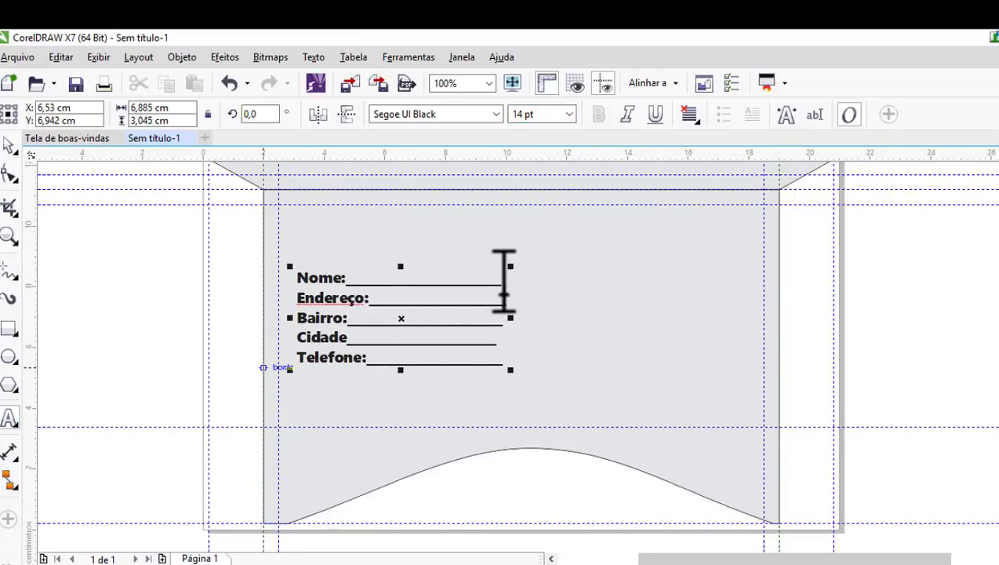
scroll(508, 283, "up", 1)
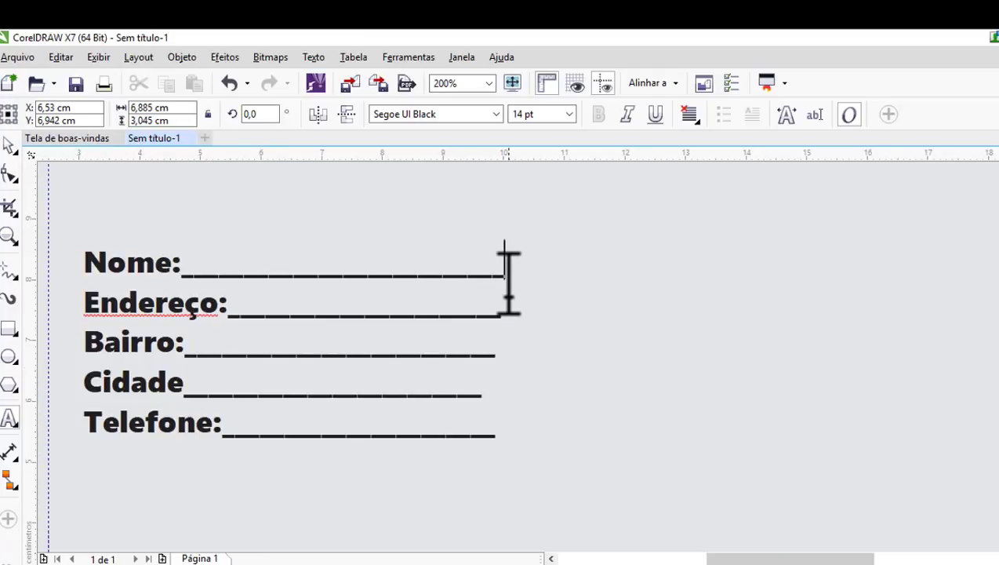
type("____________________________")
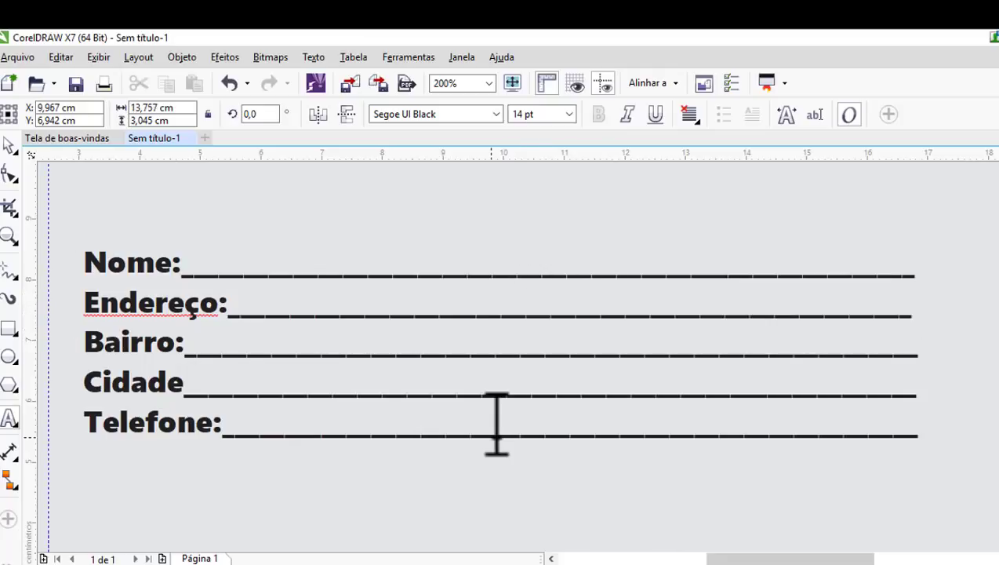
scroll(439, 312, "down", 2)
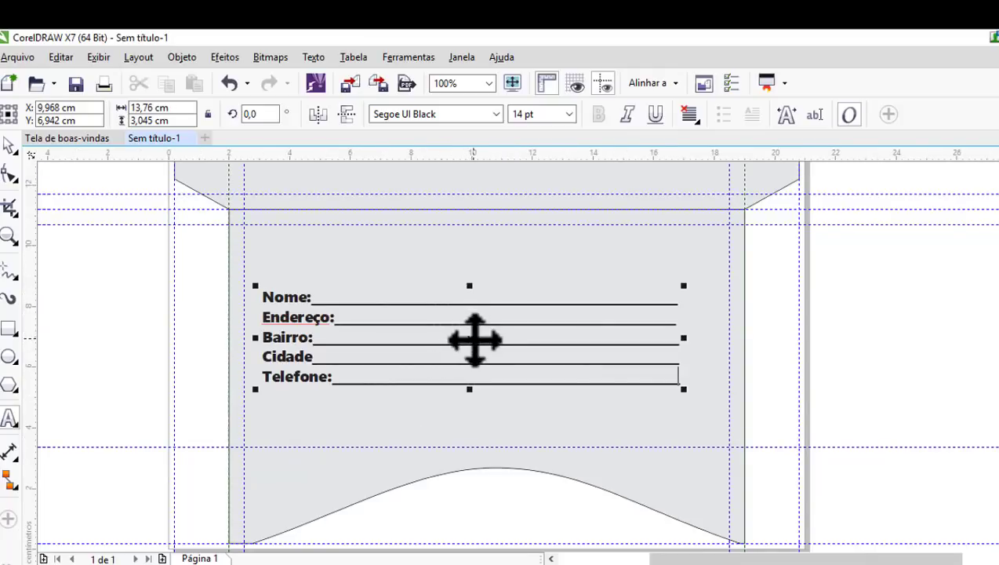
Step: Move the address form lower and mirror it horizontally and vertically so it reads upside down
left_click_drag(474, 341, 476, 361)
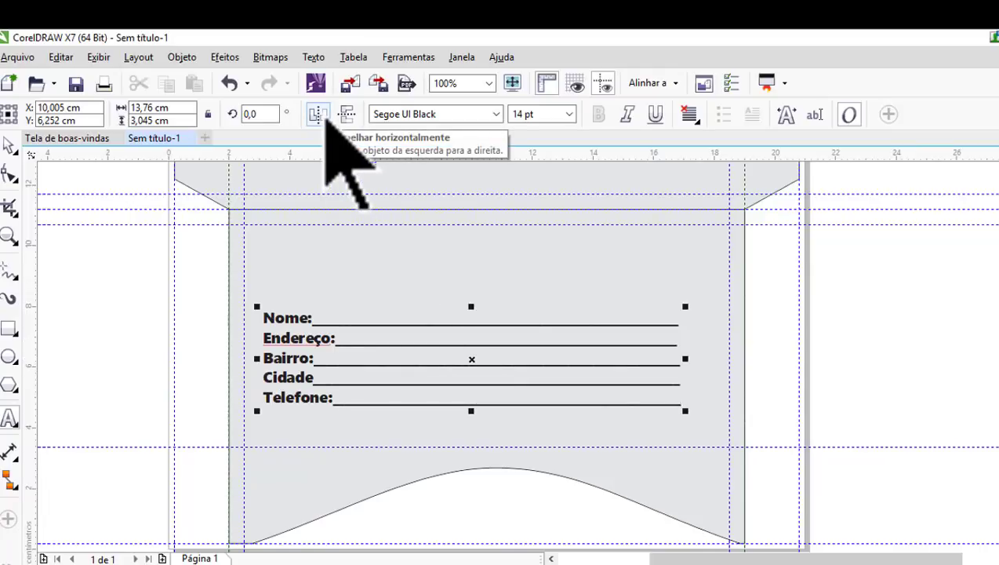
left_click(324, 116)
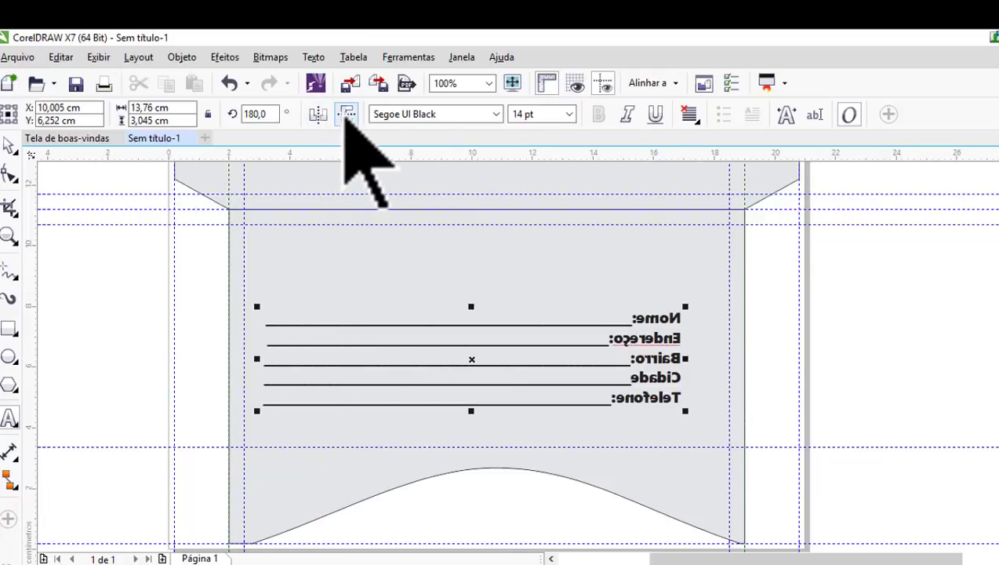
left_click(346, 116)
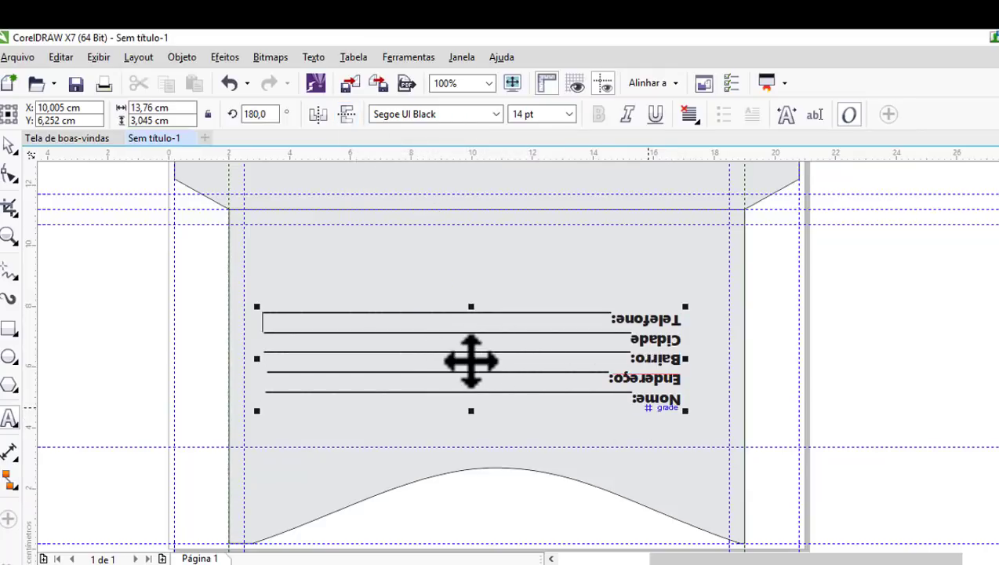
left_click_drag(468, 360, 481, 364)
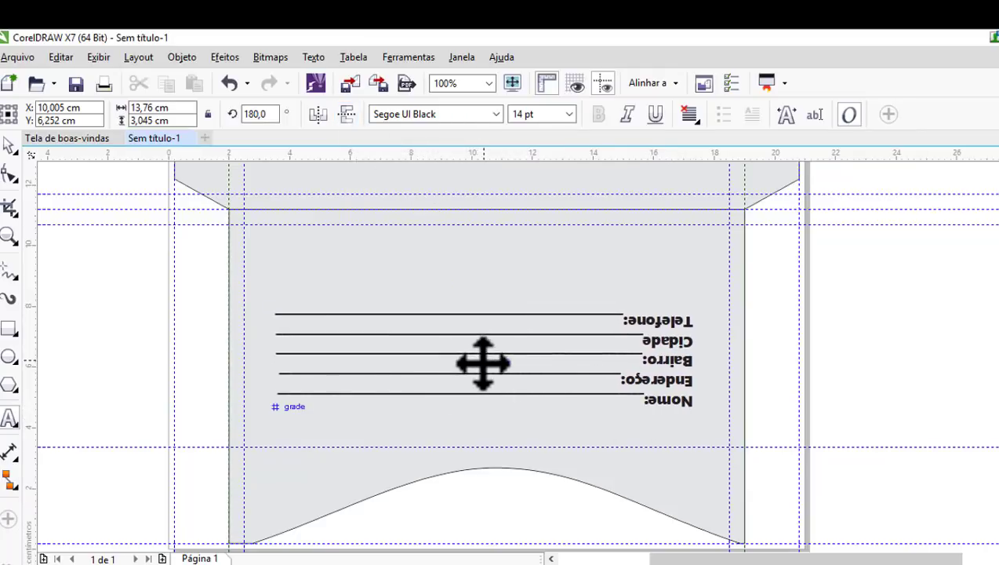
Step: Zoom to review the envelope, deselect the form, and preview the design full screen
scroll(481, 363, "down", 3)
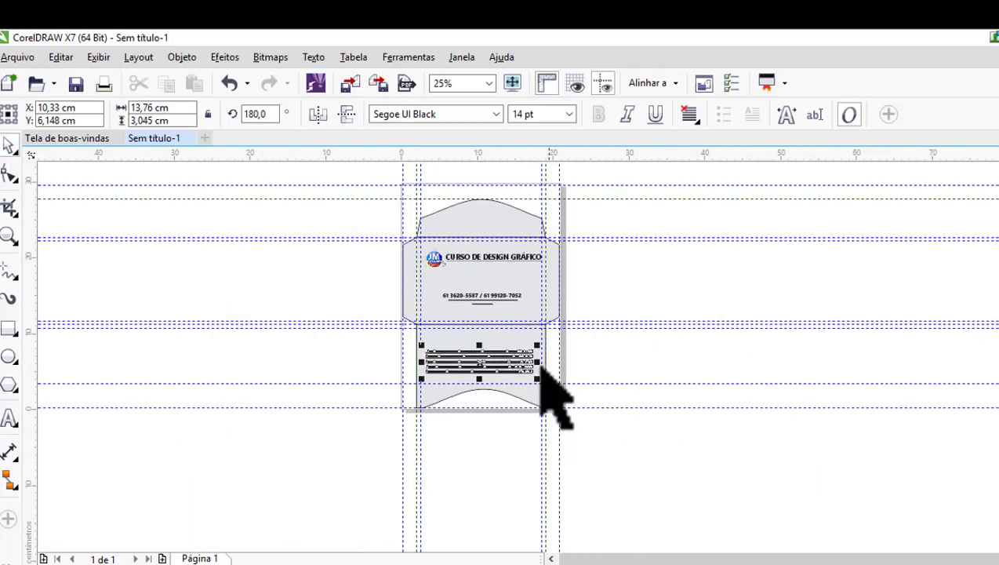
scroll(528, 364, "up", 1)
scroll(526, 362, "up", 1)
scroll(527, 363, "down", 1)
scroll(526, 363, "down", 1)
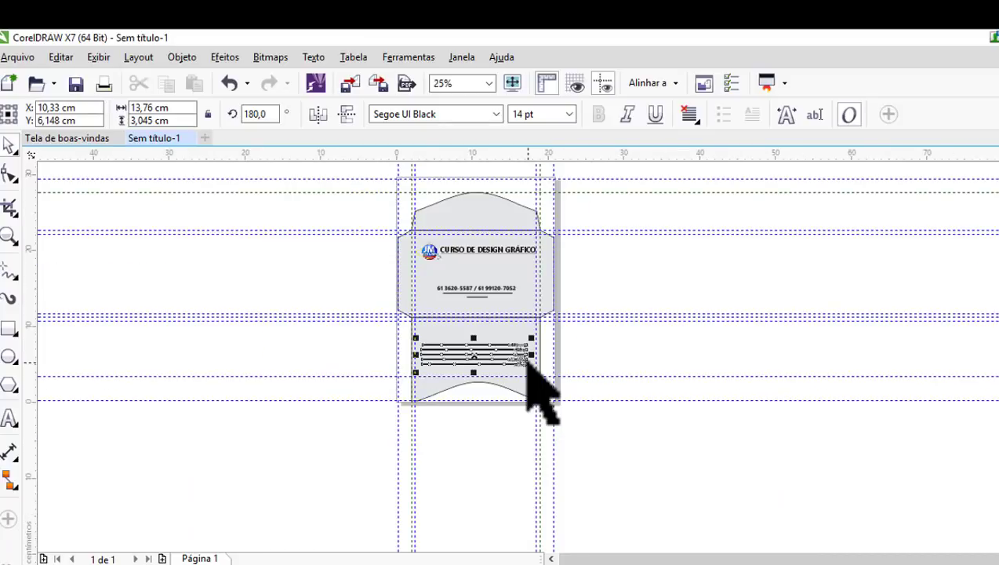
scroll(527, 363, "up", 1)
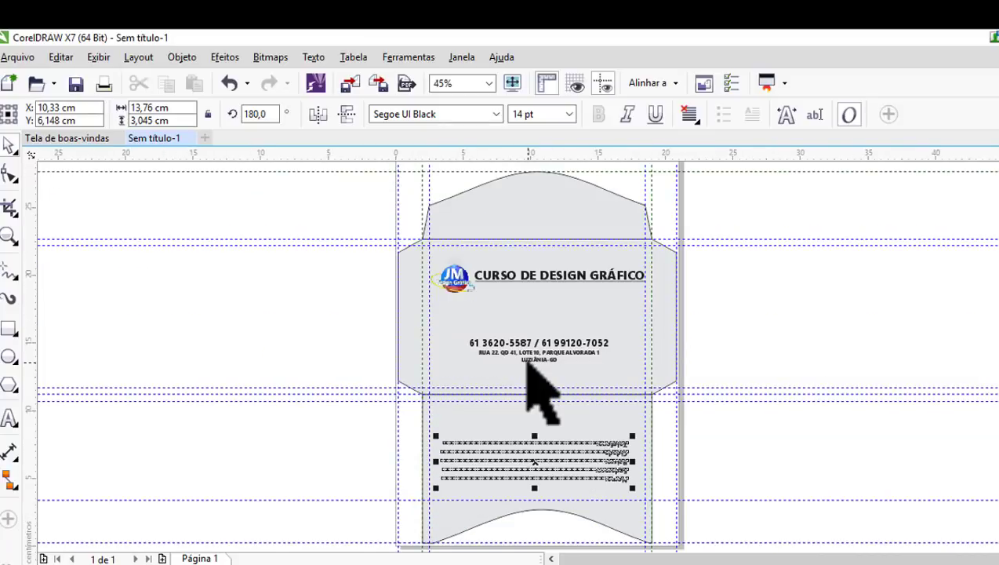
left_click(765, 350)
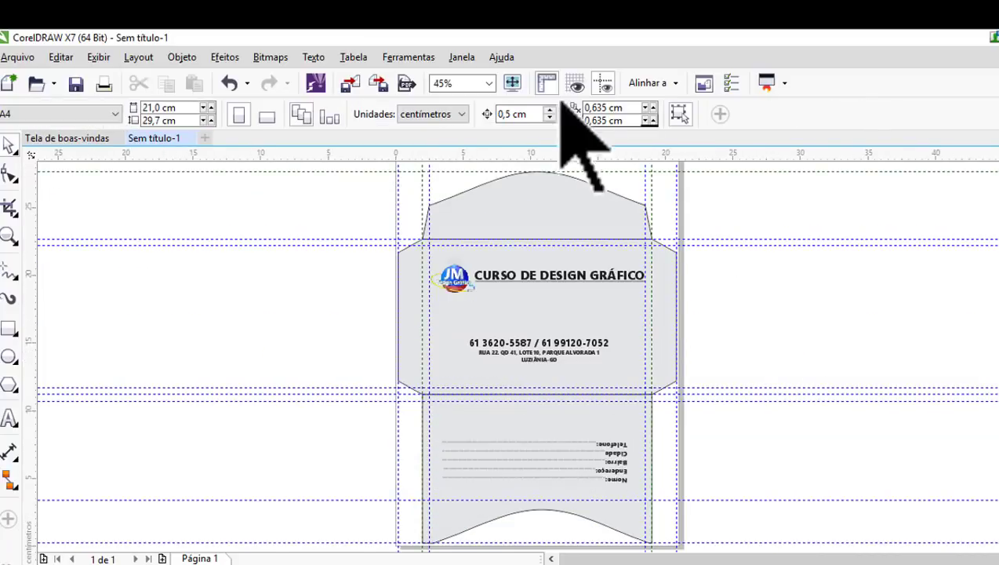
left_click(511, 82)
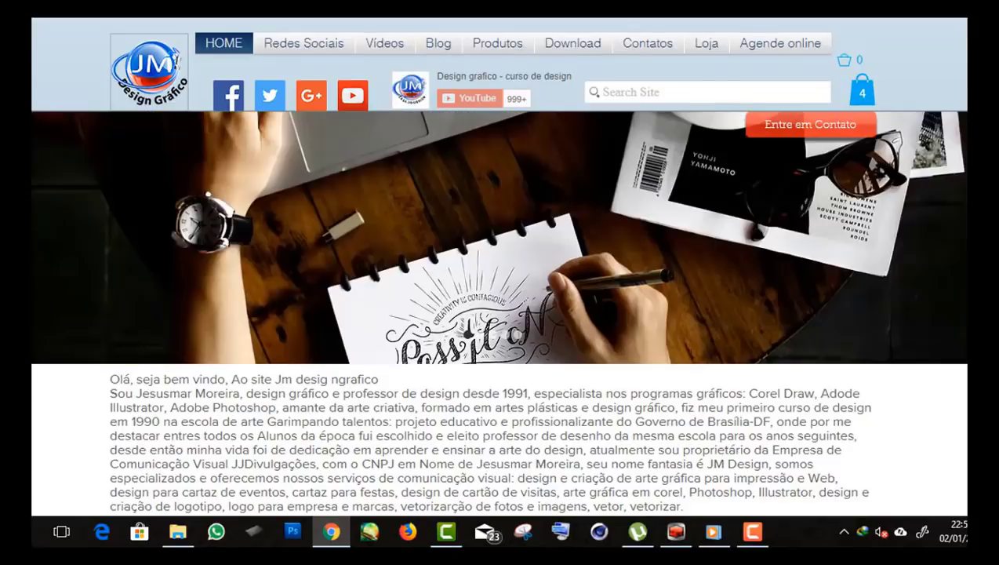
Step: Scroll the JM Design Gráfico page past Portfólio and Cartão de Visitas to Placas de Lojas
scroll(499, 314, "down", 1)
scroll(498, 314, "down", 1)
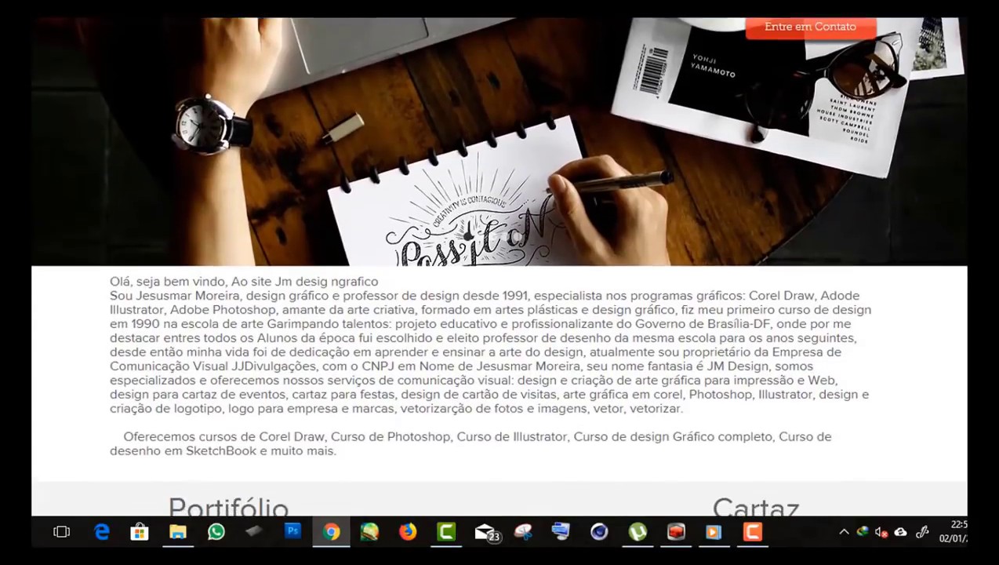
scroll(499, 314, "down", 1)
scroll(499, 314, "down", 1)
scroll(499, 314, "down", 1)
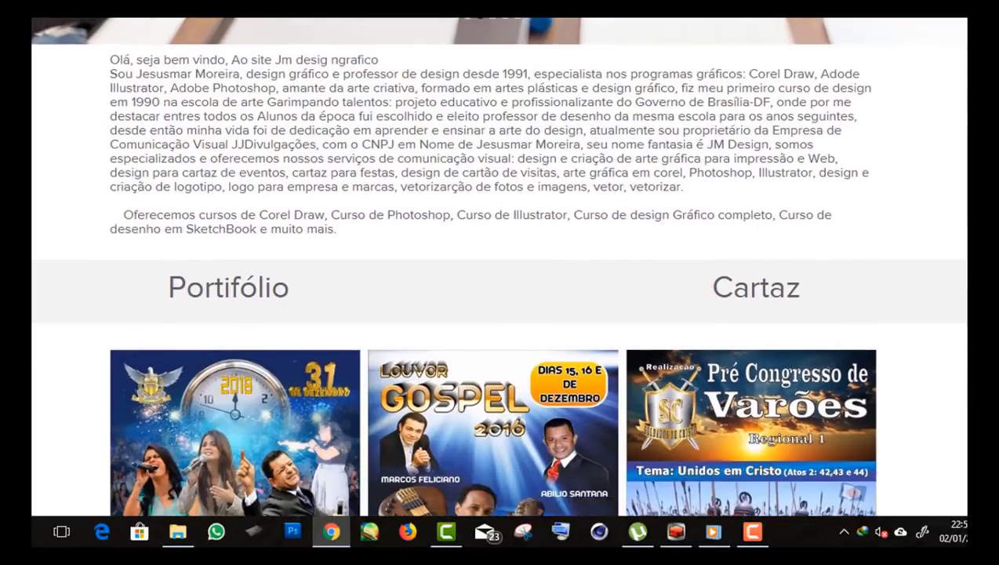
scroll(499, 314, "down", 1)
scroll(499, 314, "down", 1)
scroll(498, 314, "down", 1)
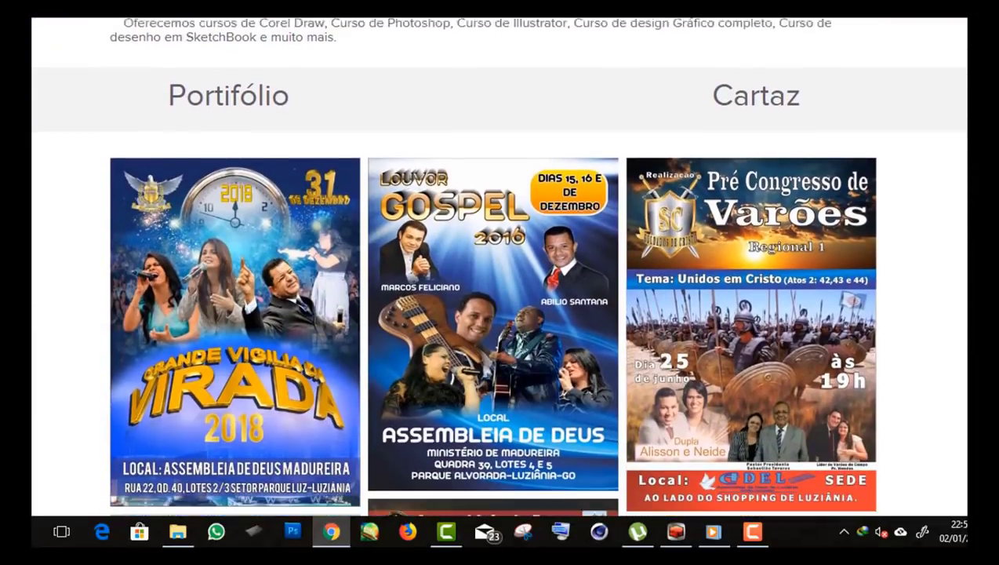
scroll(499, 314, "down", 1)
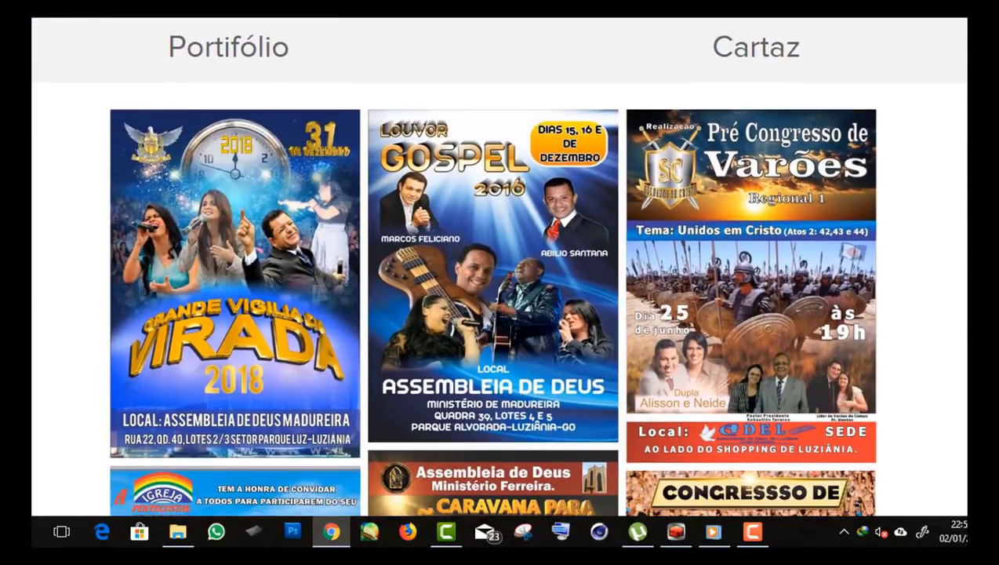
scroll(499, 314, "down", 1)
scroll(499, 314, "down", 1)
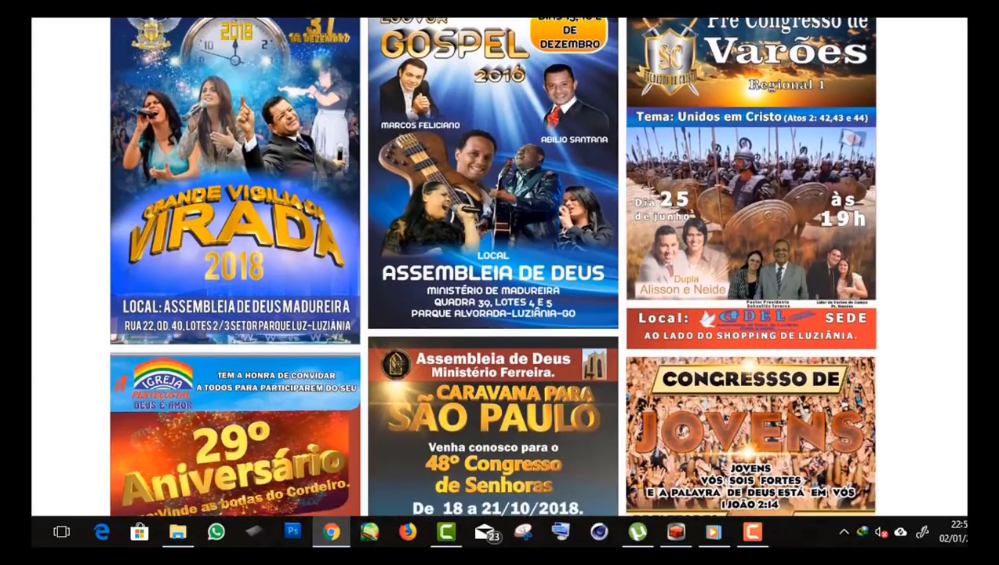
scroll(499, 313, "down", 1)
scroll(499, 314, "down", 1)
scroll(498, 314, "down", 1)
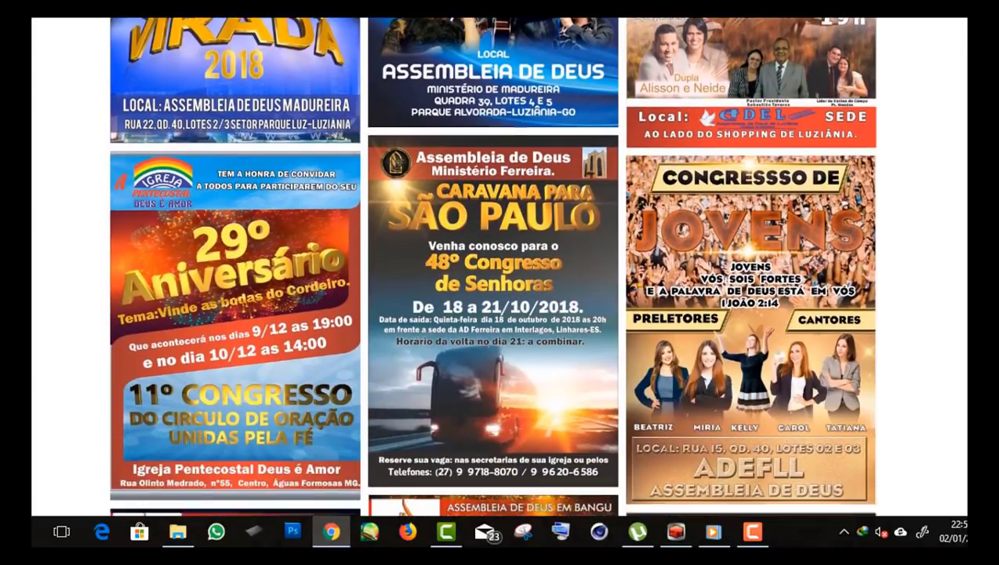
scroll(499, 314, "down", 1)
scroll(499, 314, "down", 1)
scroll(499, 314, "down", 1)
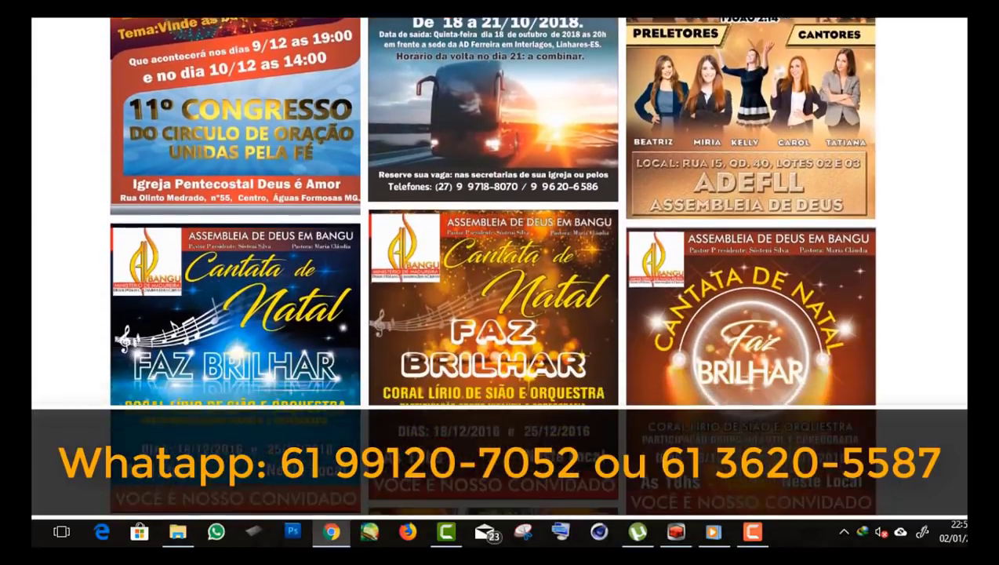
scroll(499, 313, "down", 2)
scroll(499, 314, "down", 1)
scroll(498, 314, "down", 1)
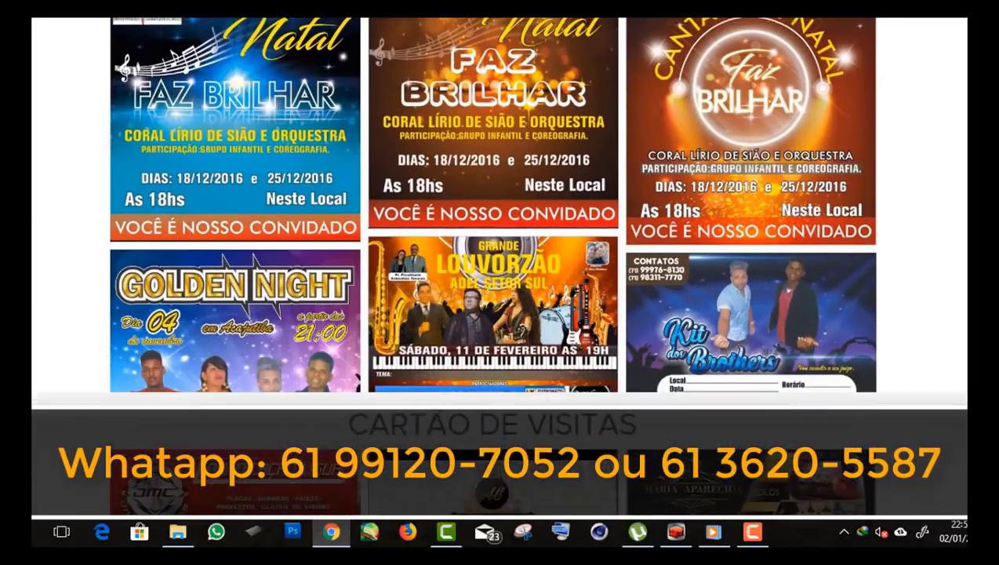
scroll(499, 313, "down", 1)
scroll(498, 314, "down", 1)
scroll(499, 314, "down", 1)
scroll(499, 314, "down", 1)
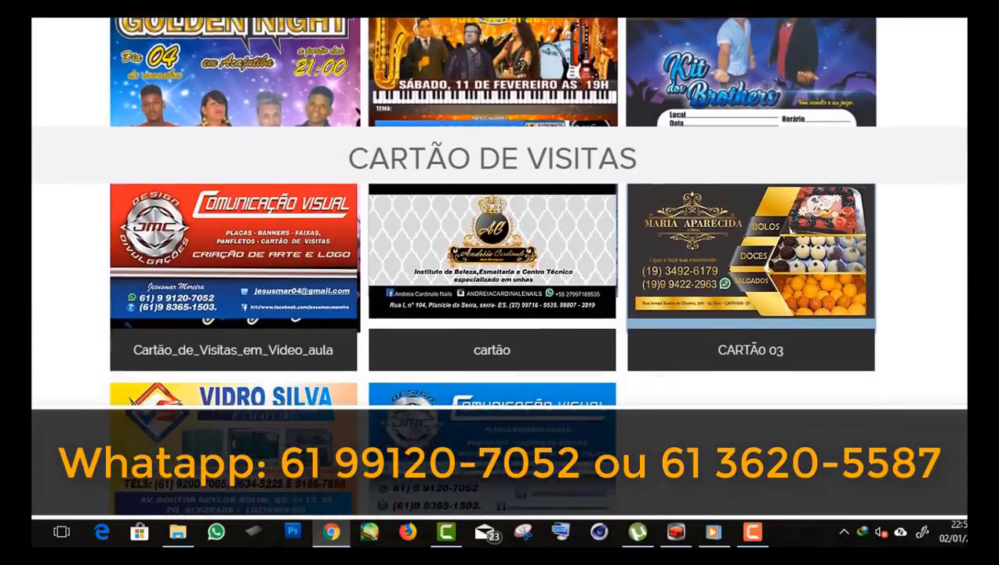
scroll(499, 314, "down", 1)
scroll(499, 313, "down", 1)
scroll(499, 314, "down", 1)
scroll(499, 314, "down", 1)
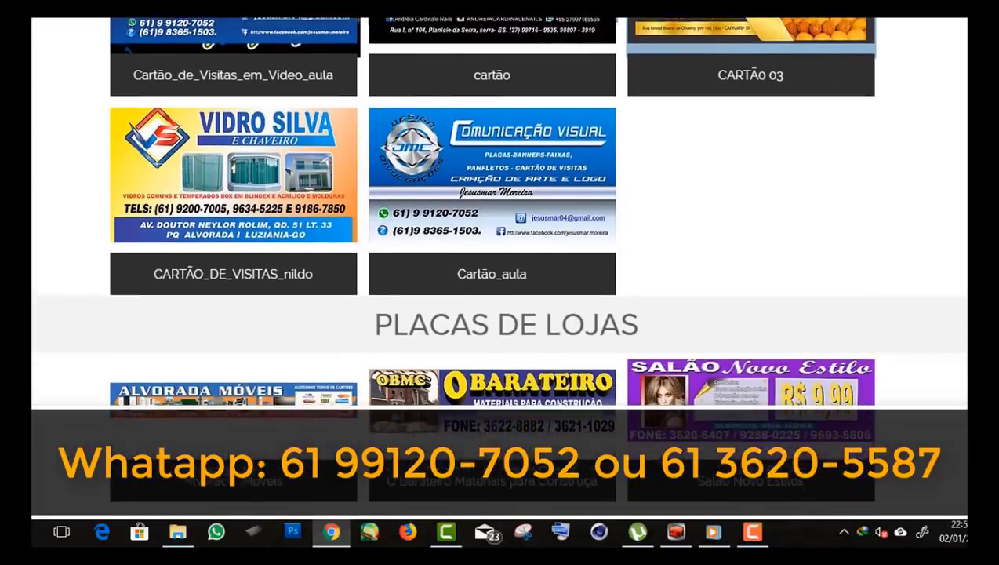
scroll(499, 314, "down", 1)
scroll(499, 314, "down", 1)
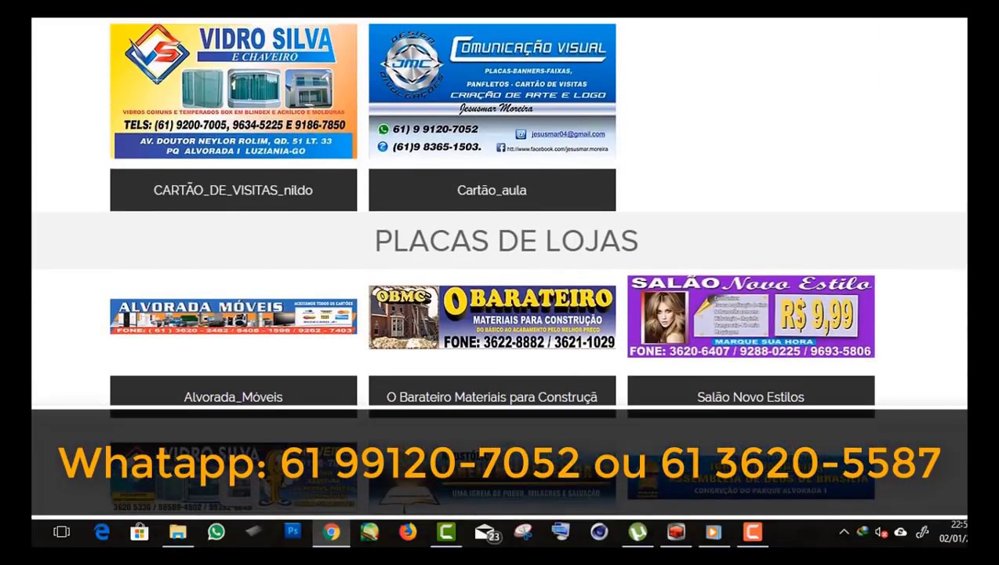
scroll(499, 313, "up", 1)
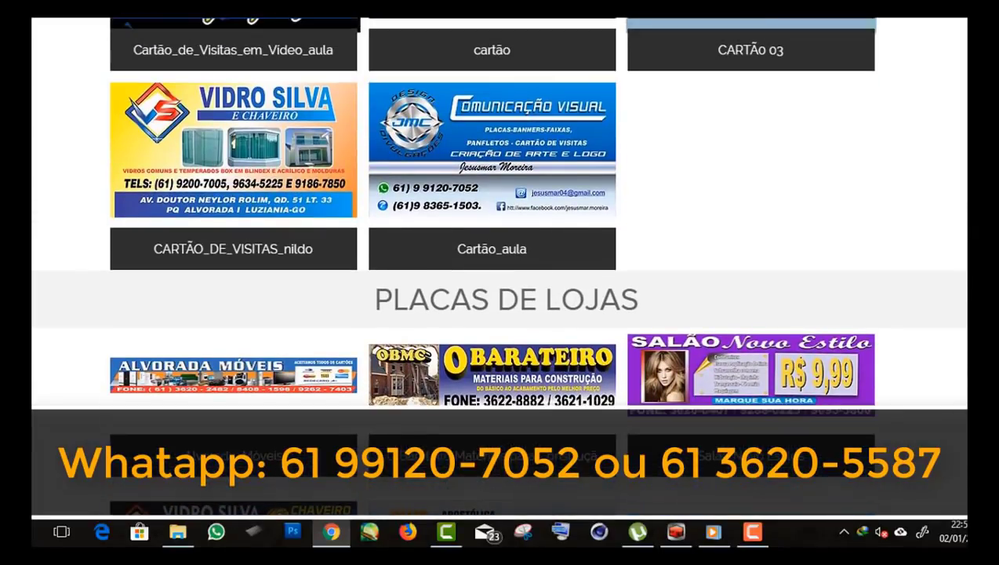